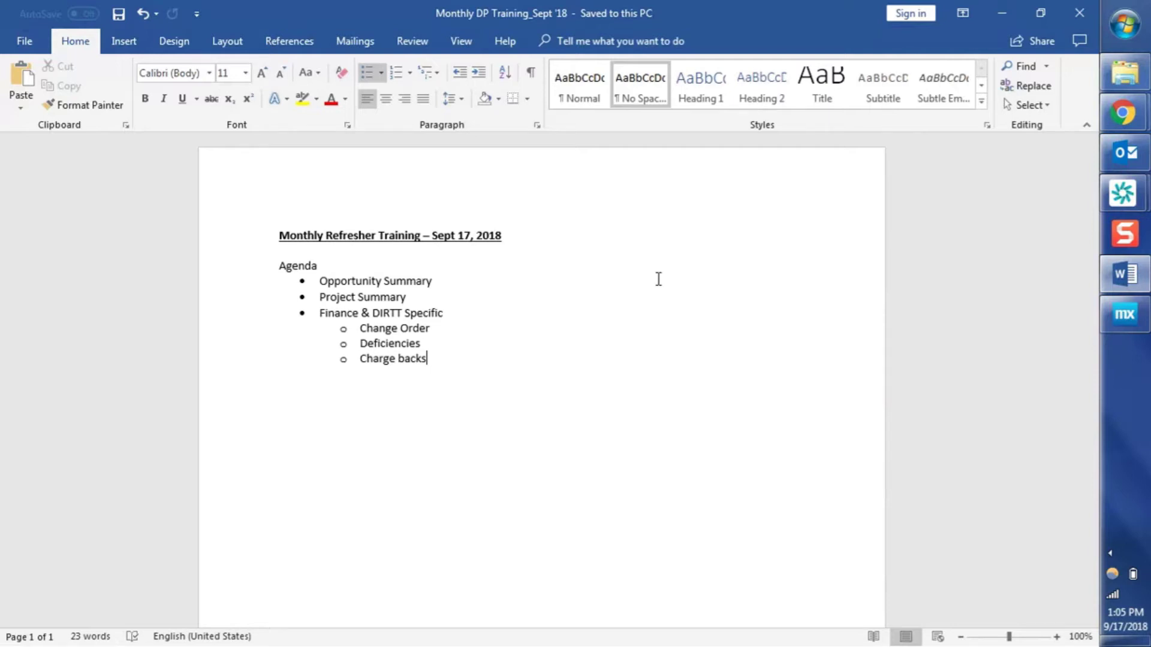
# Switch to the Kinetech PM portal and open the summary of the Coors - 3rd Floor Reno opportunity
pyautogui.hotkey('alt', 'Tab')
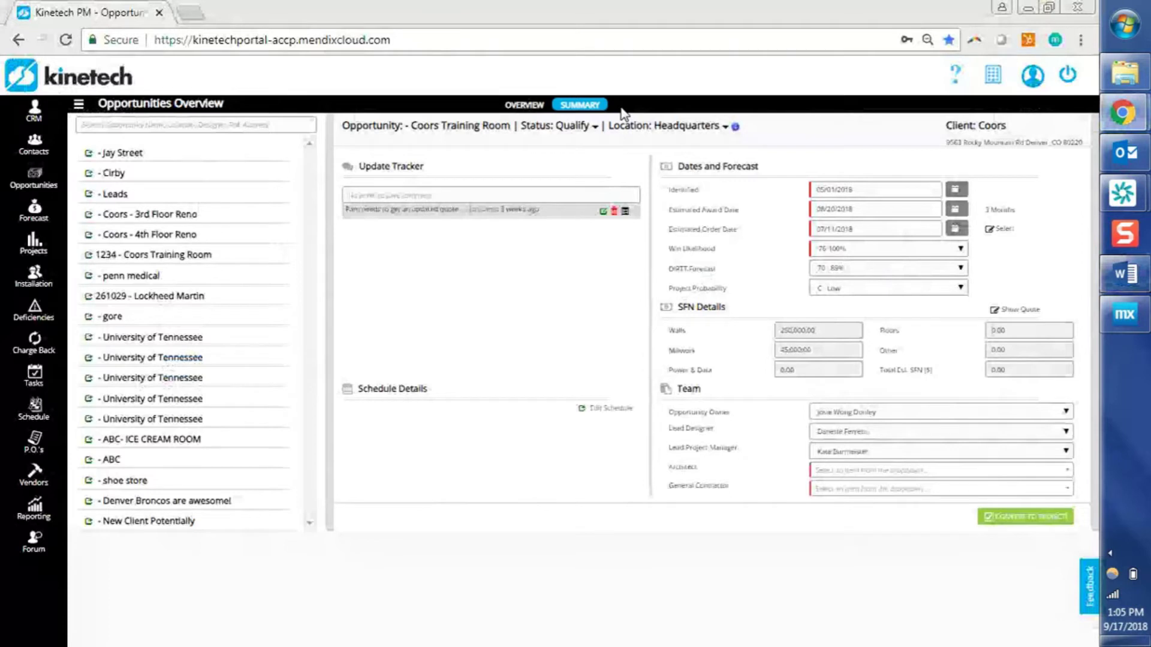
pyautogui.click(44, 193)
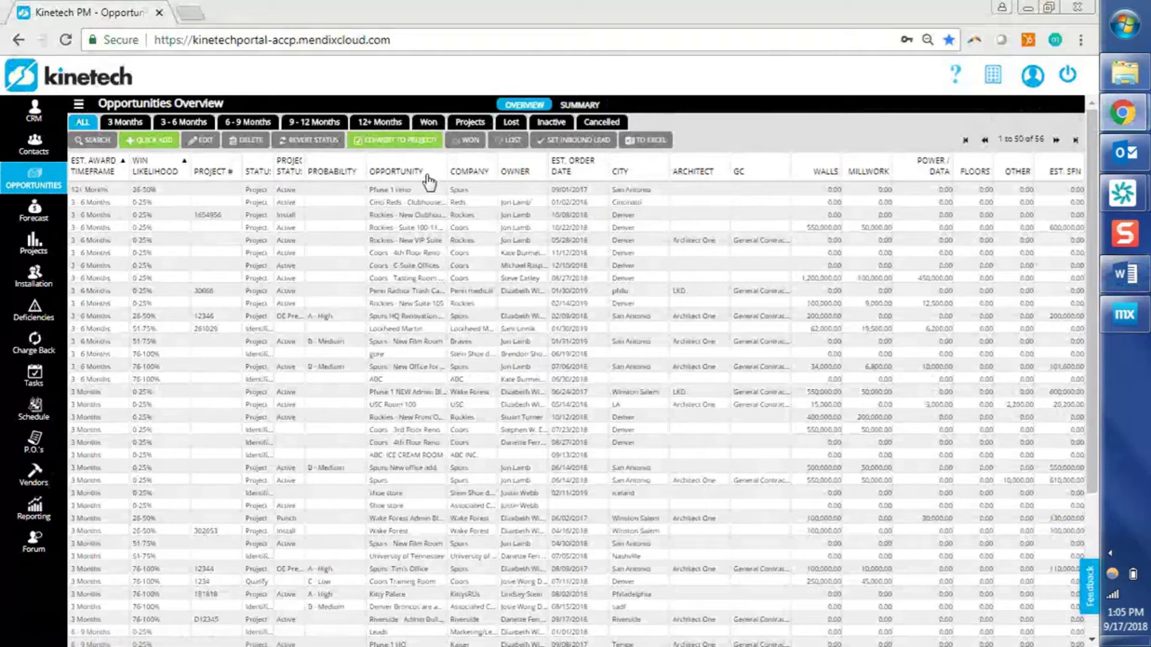
pyautogui.click(599, 106)
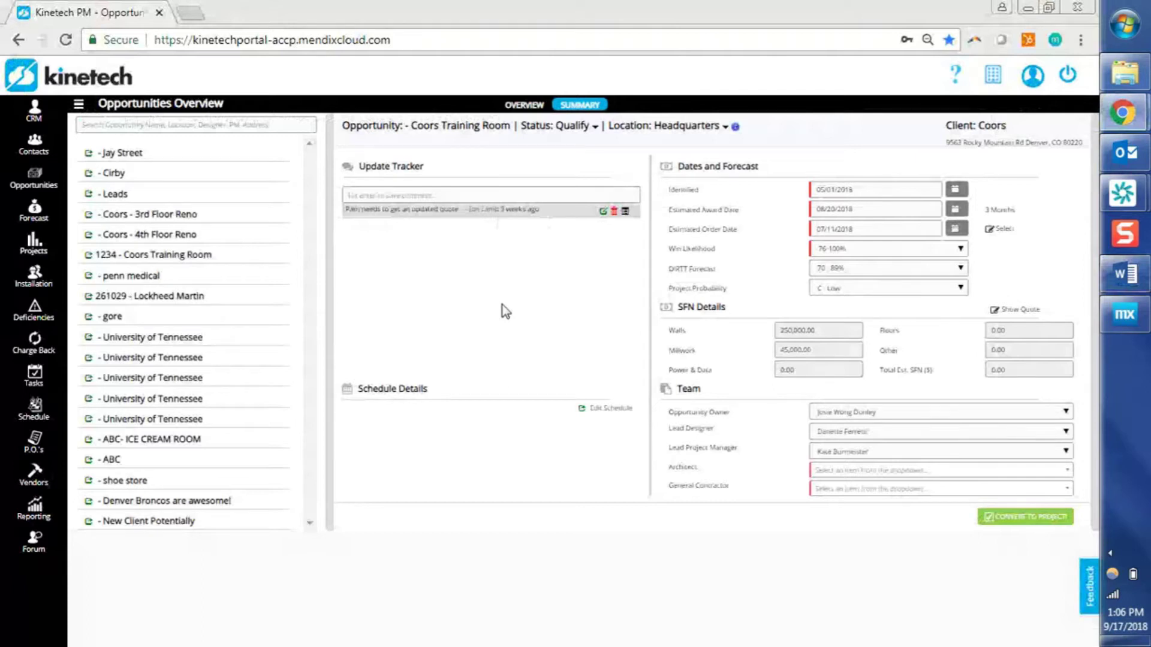
pyautogui.click(213, 217)
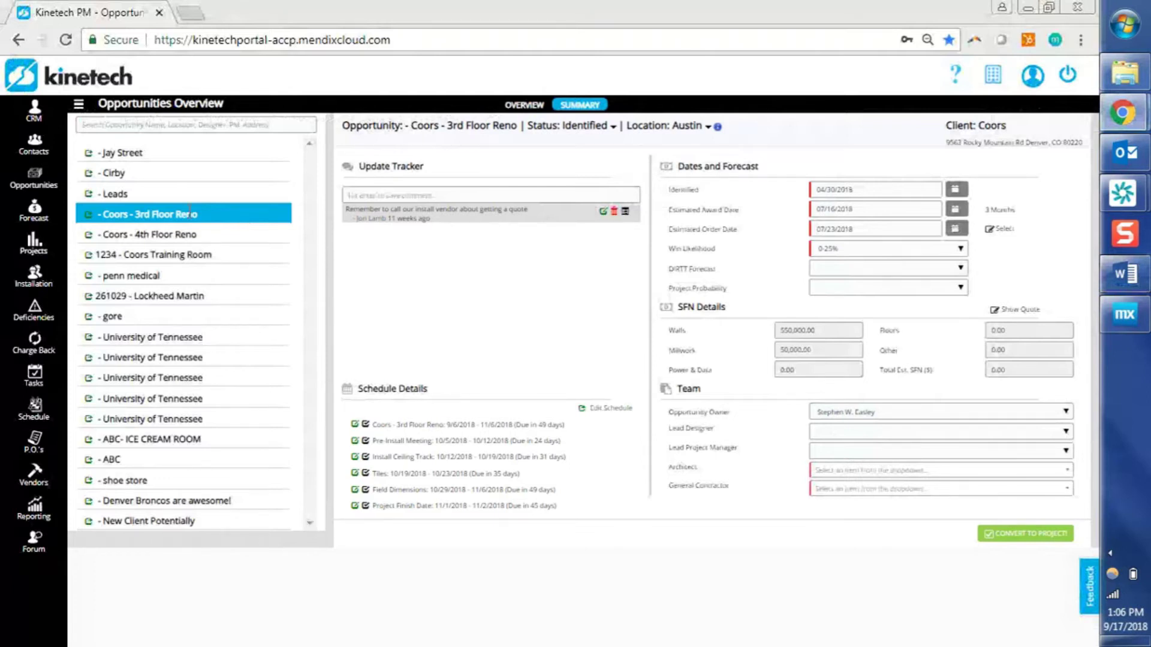
pyautogui.click(221, 236)
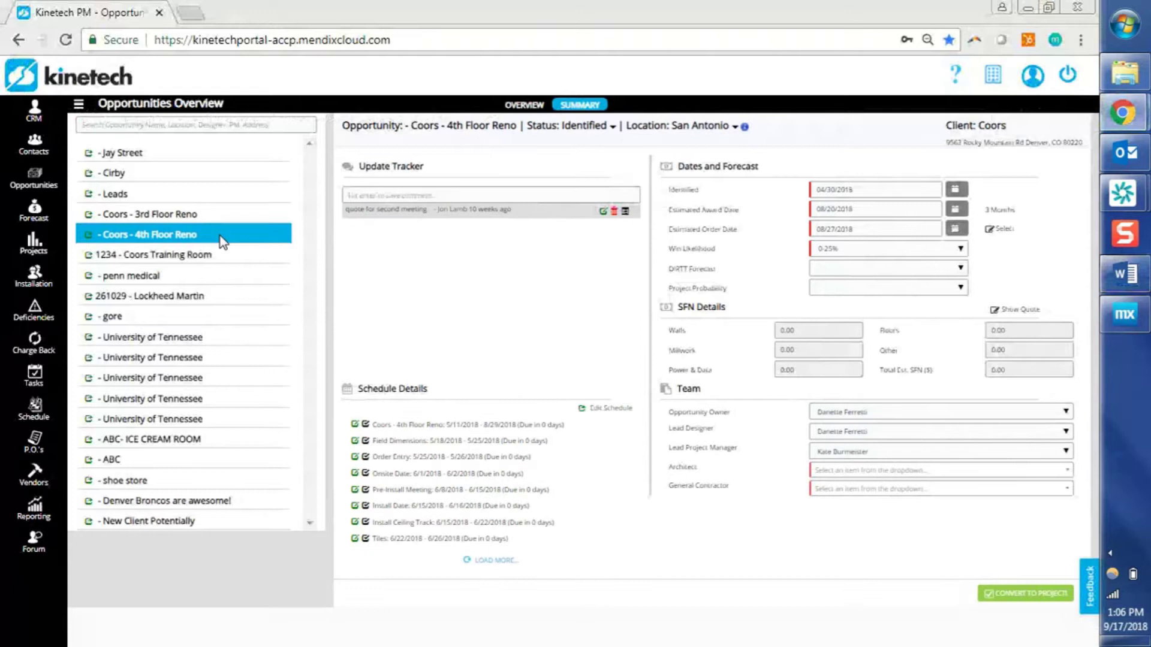
pyautogui.click(221, 221)
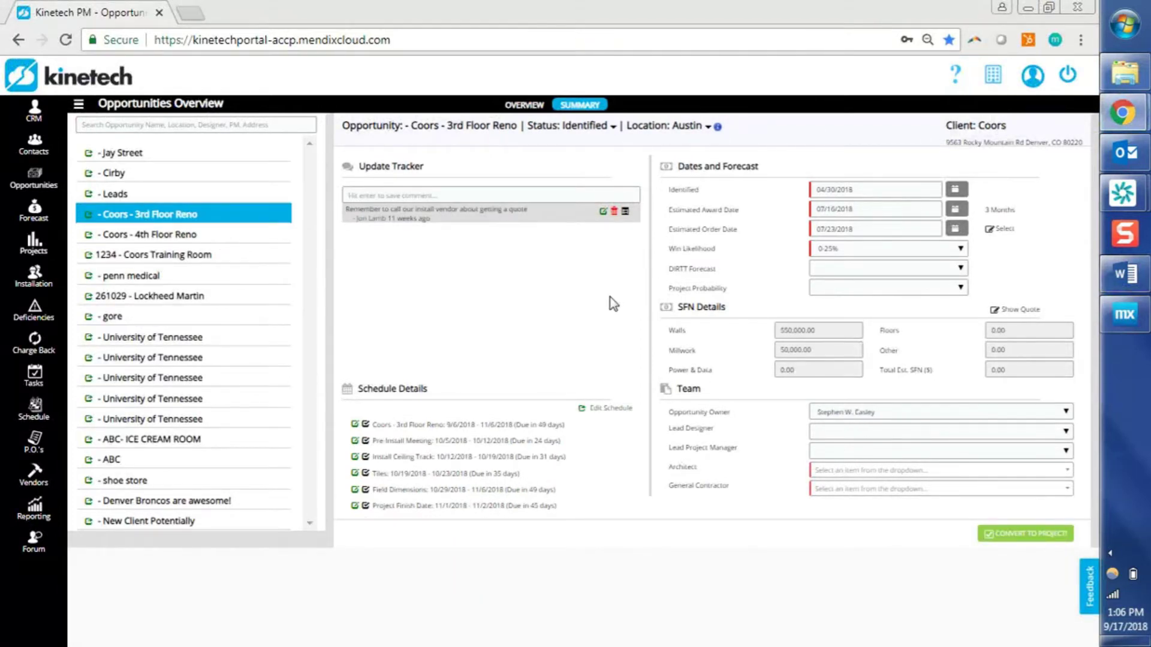
# Look at the full information record of the Coors - 3rd Floor Reno opportunity and return to its summary
pyautogui.click(144, 124)
pyautogui.click(90, 217)
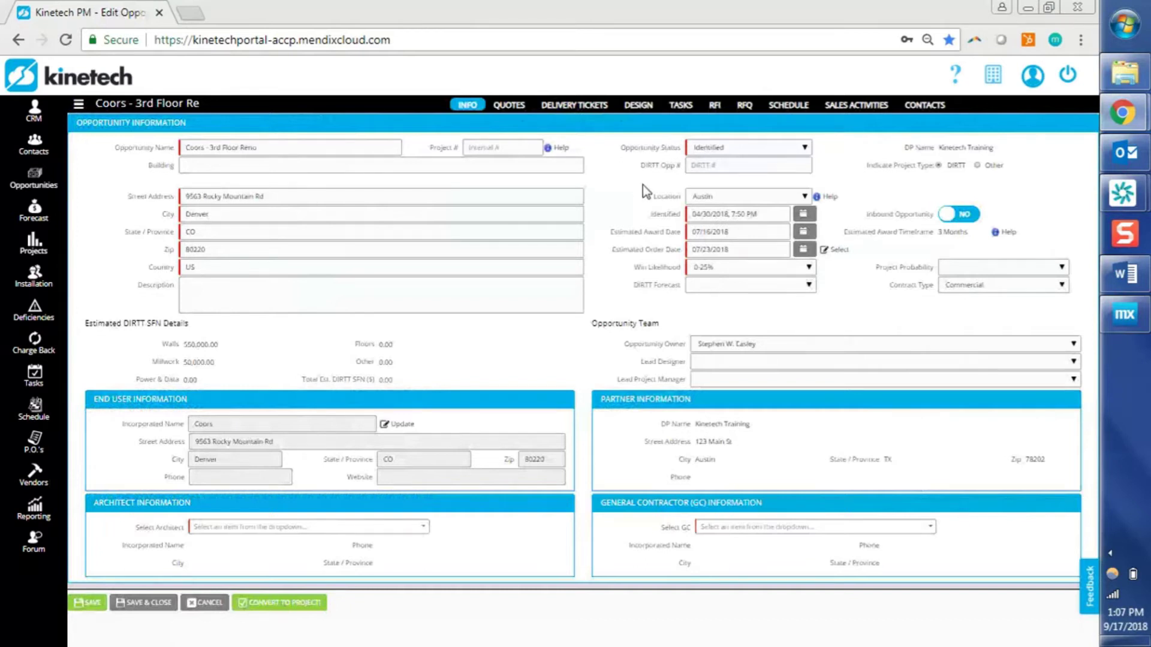
pyautogui.click(18, 41)
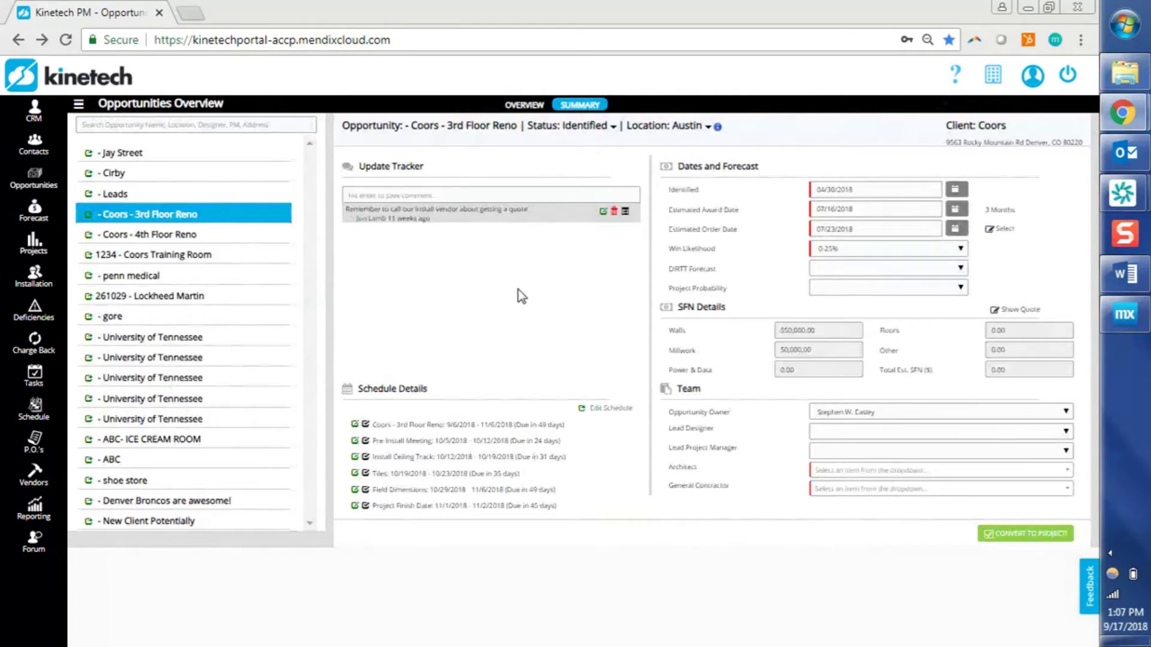
# Add the comment "Remember to get a new quote from our film vendor" to the opportunity's Update Tracker
pyautogui.click(461, 197)
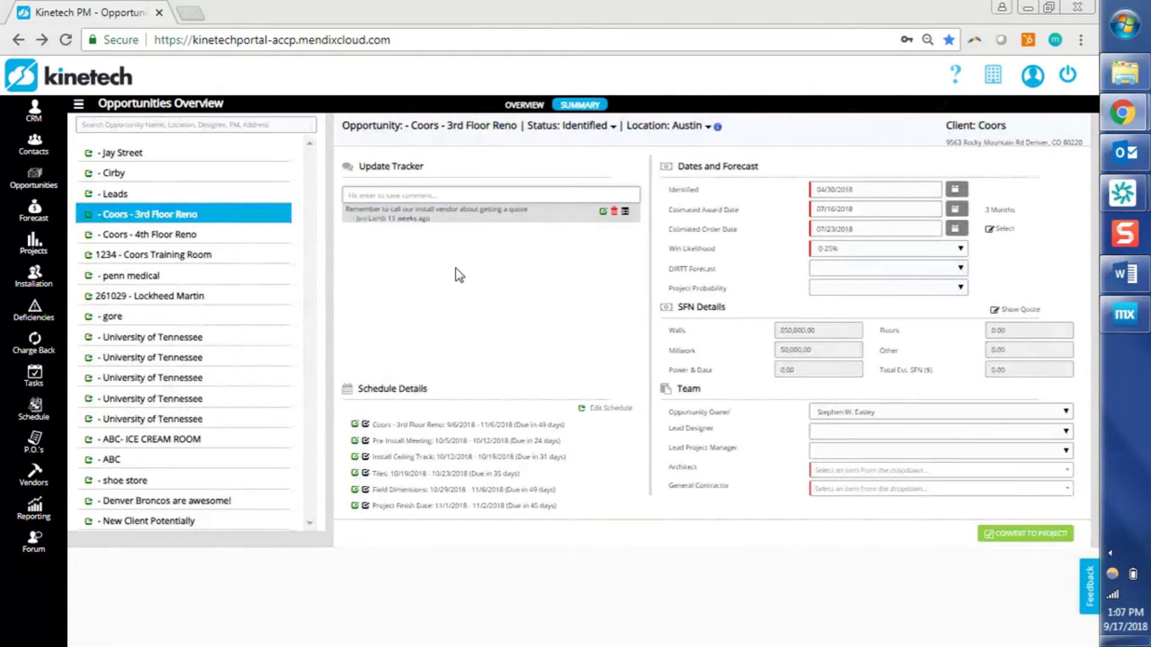
pyautogui.write('Remember to get a new quote from our film vendor')
pyautogui.press('Return')
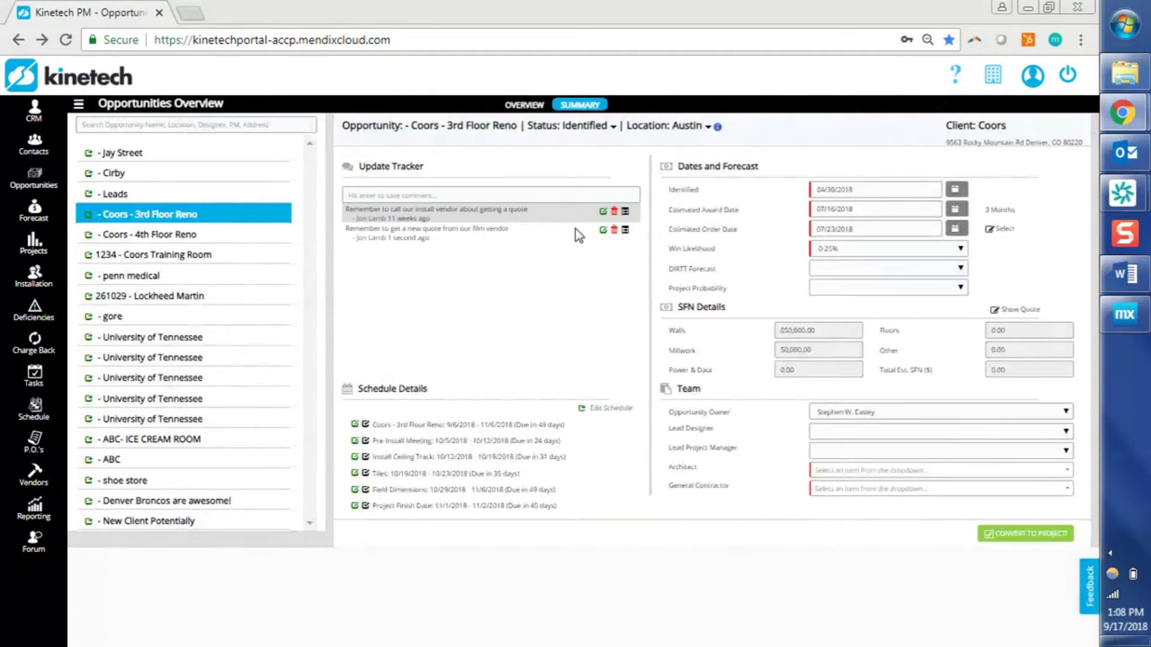
# Start a task from the film vendor quote comment and assign an additional team member to it
pyautogui.click(625, 231)
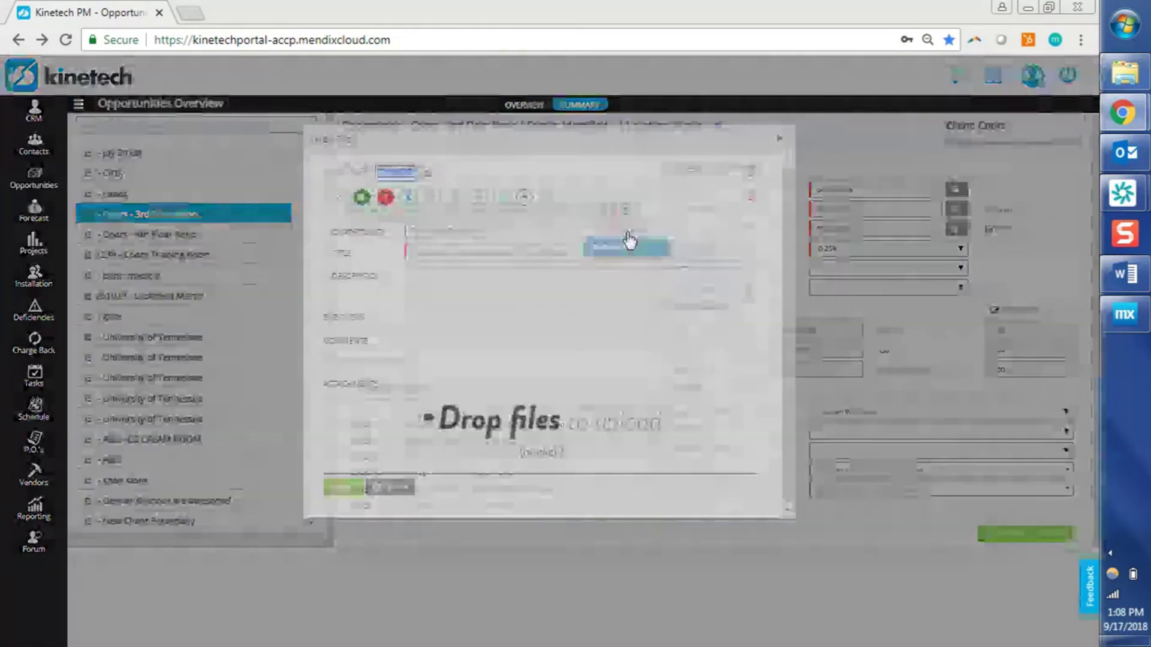
pyautogui.click(608, 253)
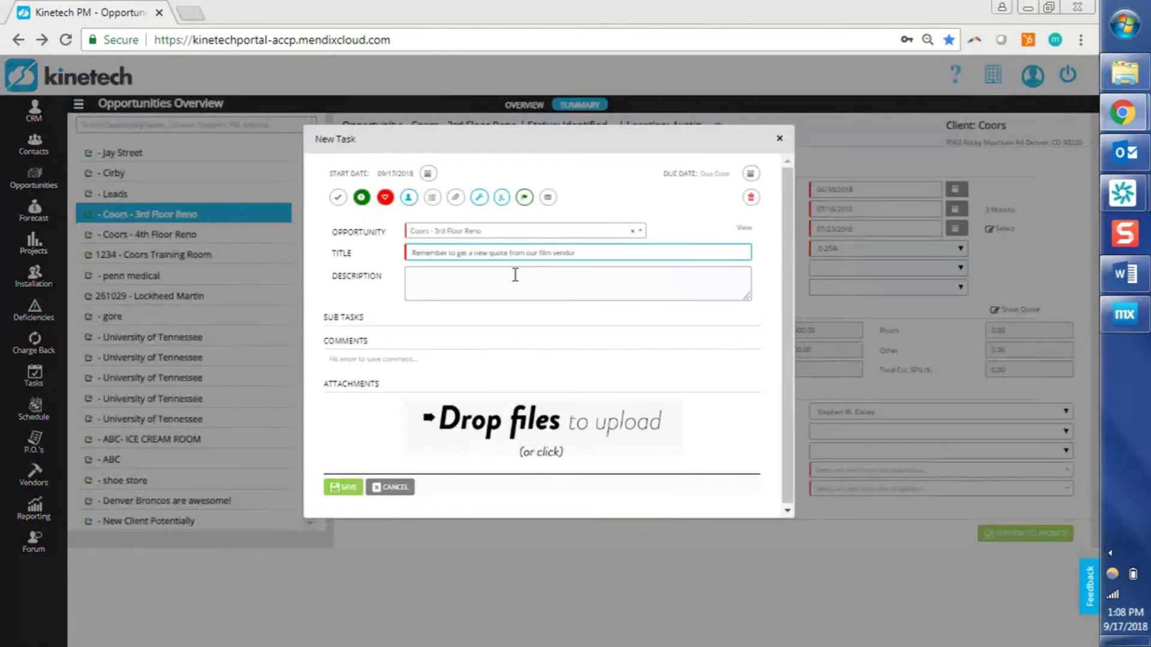
pyautogui.click(409, 197)
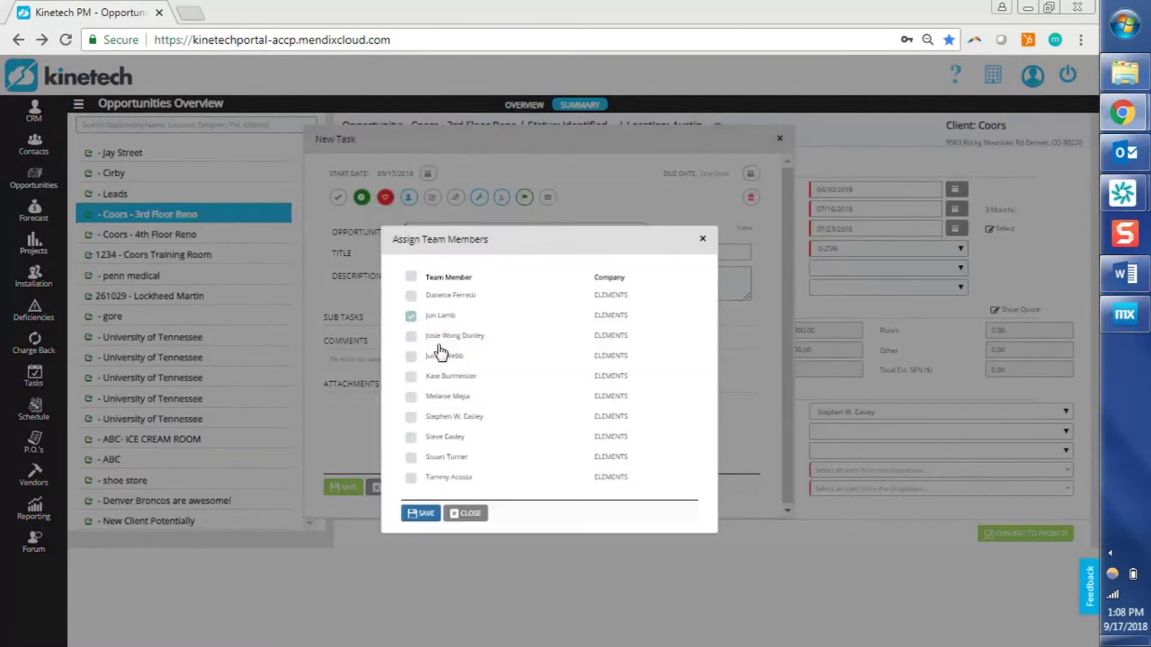
pyautogui.click(413, 377)
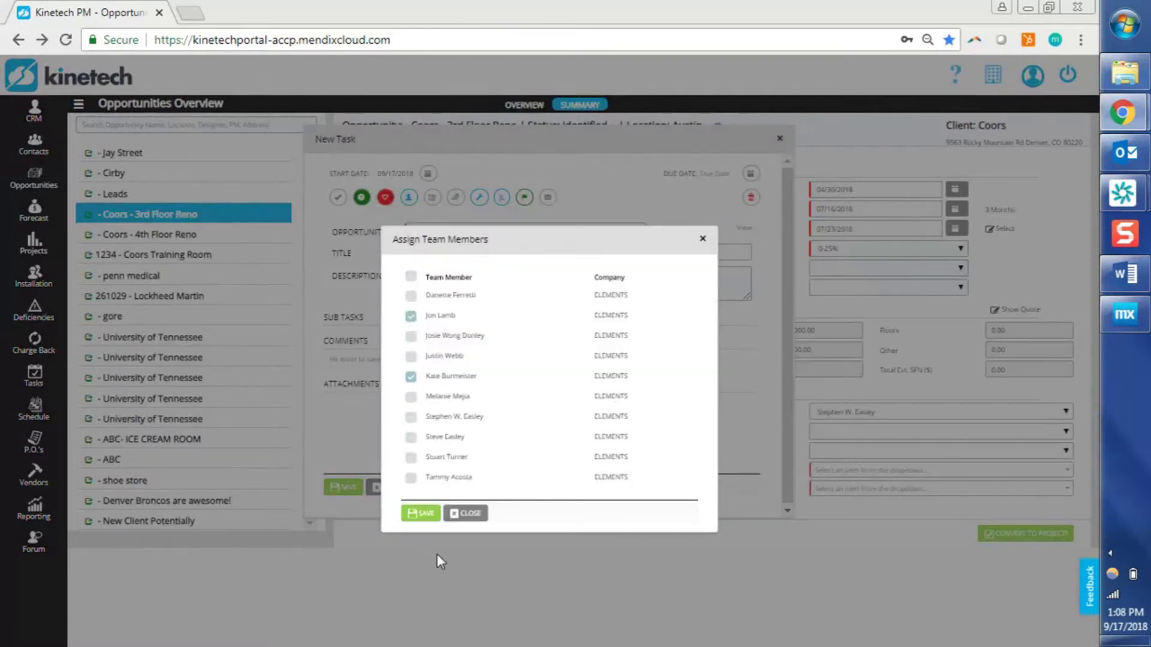
pyautogui.click(429, 515)
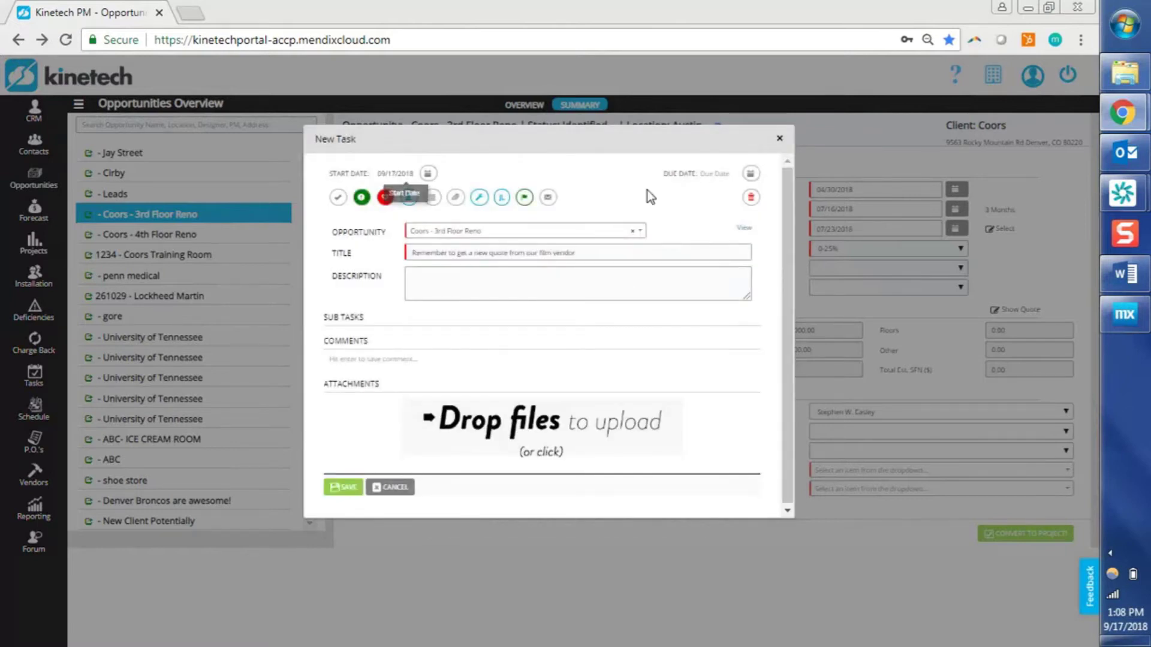
# Set the new task's due date to 09/21/2018 and save the task
pyautogui.click(750, 174)
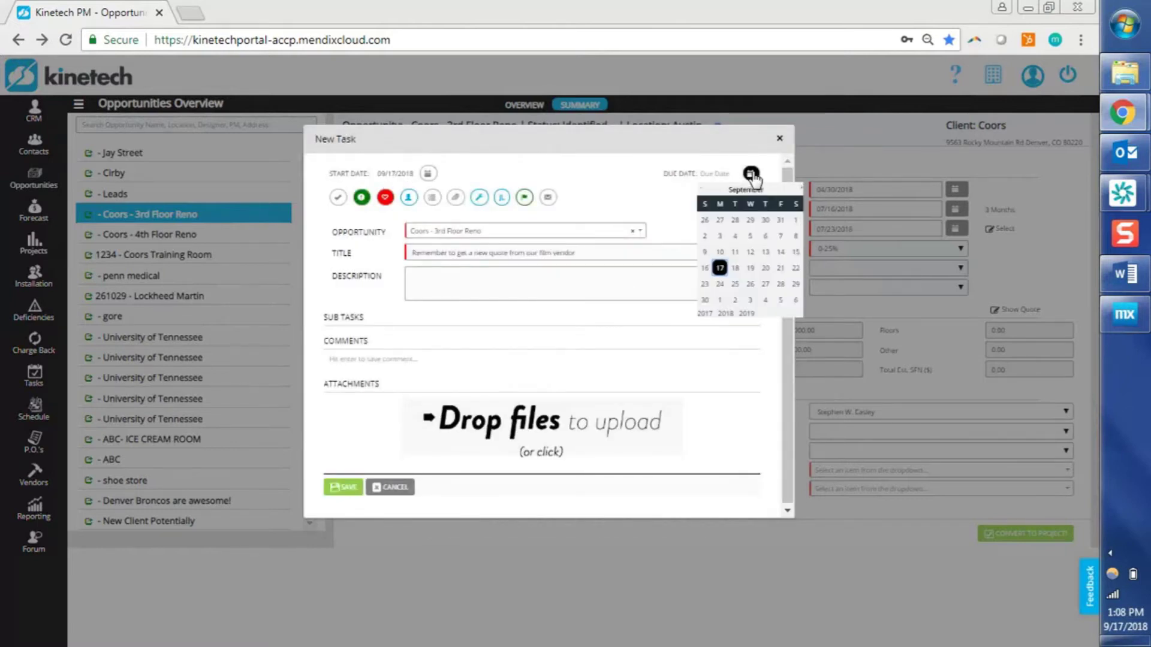
pyautogui.click(779, 269)
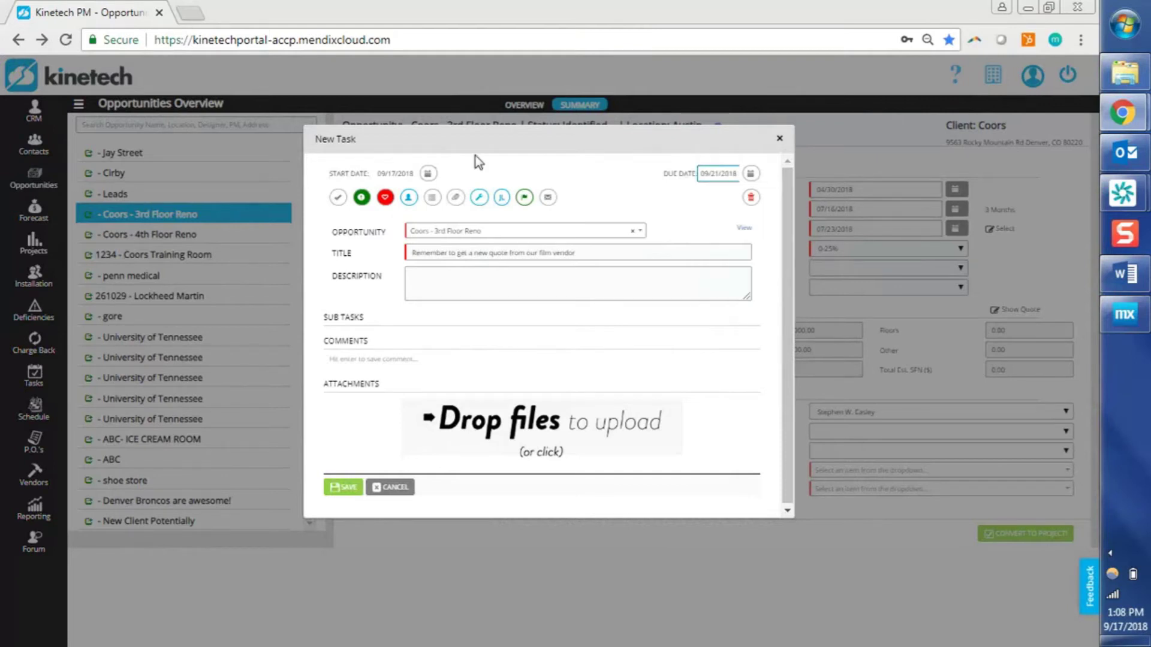
pyautogui.click(350, 490)
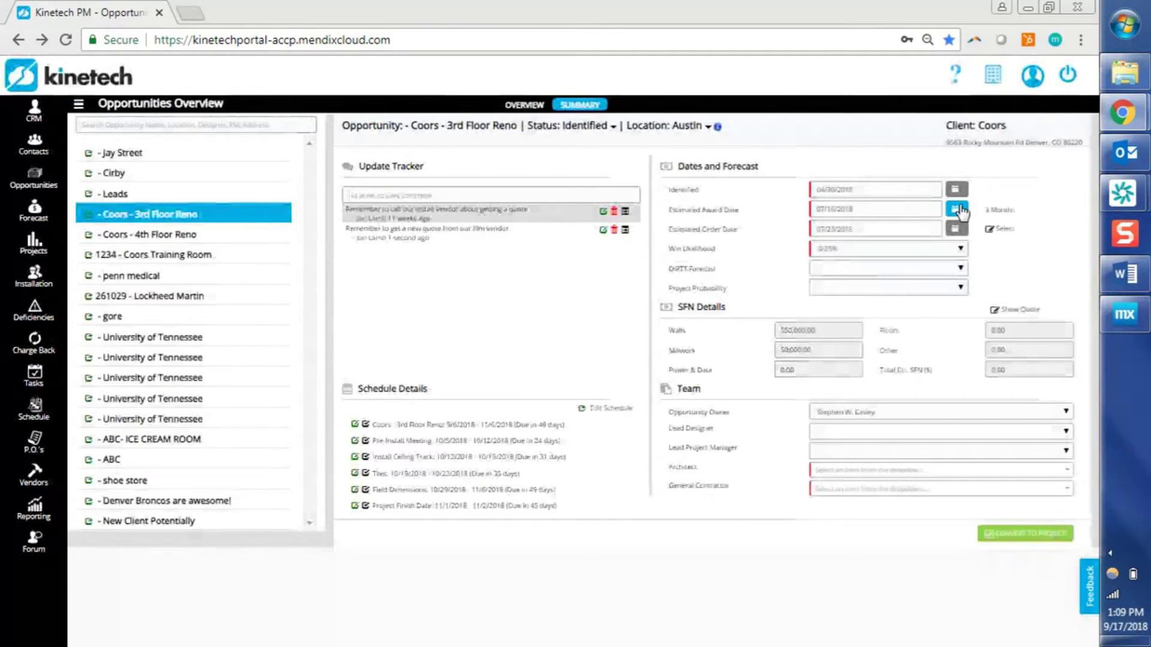
# Set the opportunity's Estimated Award Date to 10/12/2018
pyautogui.click(912, 211)
pyautogui.click(957, 209)
pyautogui.click(916, 231)
pyautogui.click(916, 230)
pyautogui.click(916, 230)
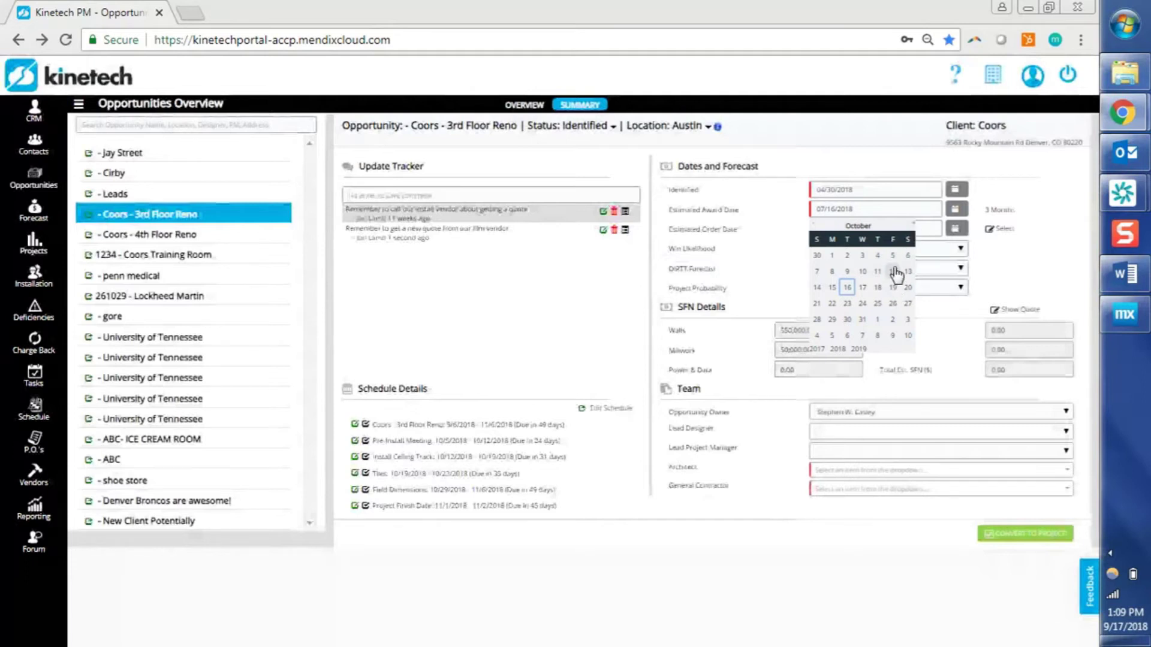
pyautogui.click(893, 271)
# Set the opportunity's Estimated Order Date to 10/26/2018
pyautogui.click(958, 229)
pyautogui.click(916, 246)
pyautogui.click(916, 245)
pyautogui.click(916, 245)
pyautogui.click(892, 322)
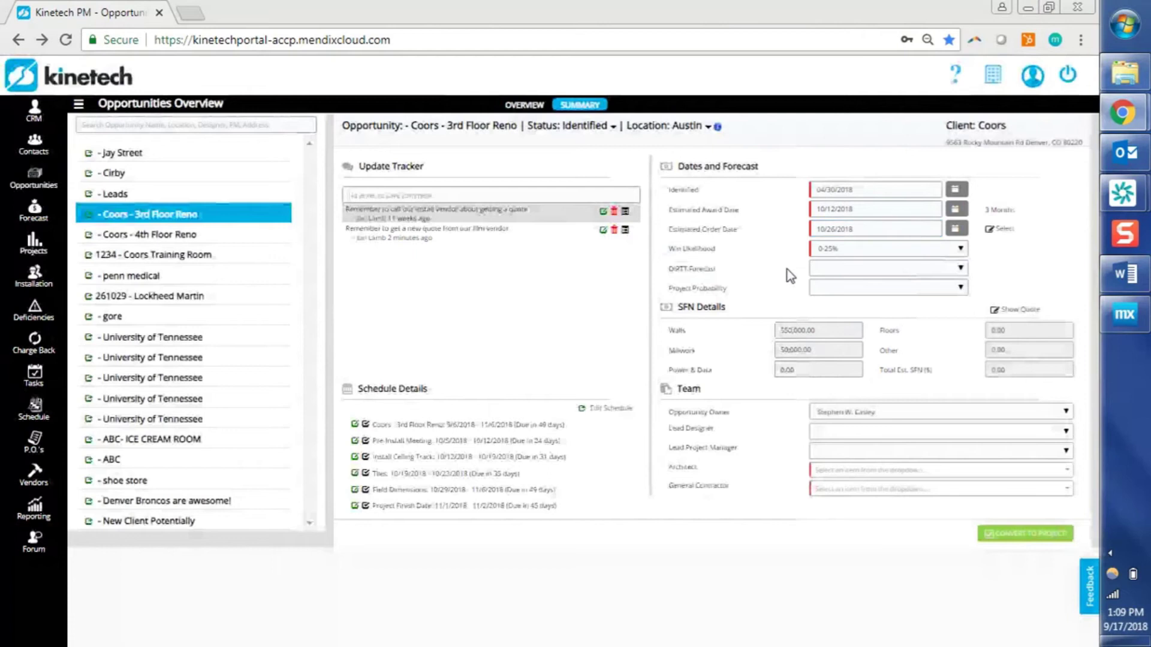
# Set Win Likelihood to 51-75%, DIRTT Forecast to 70 - 89% and Project Probability to A - High
pyautogui.click(873, 250)
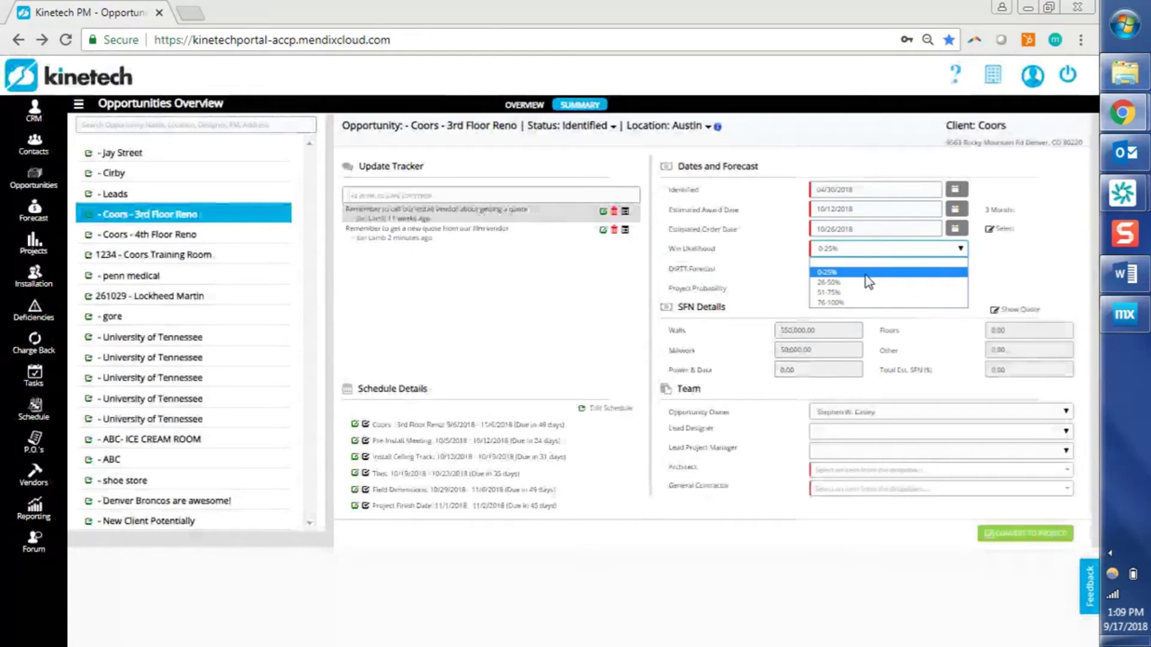
pyautogui.click(865, 293)
pyautogui.click(857, 269)
pyautogui.click(862, 303)
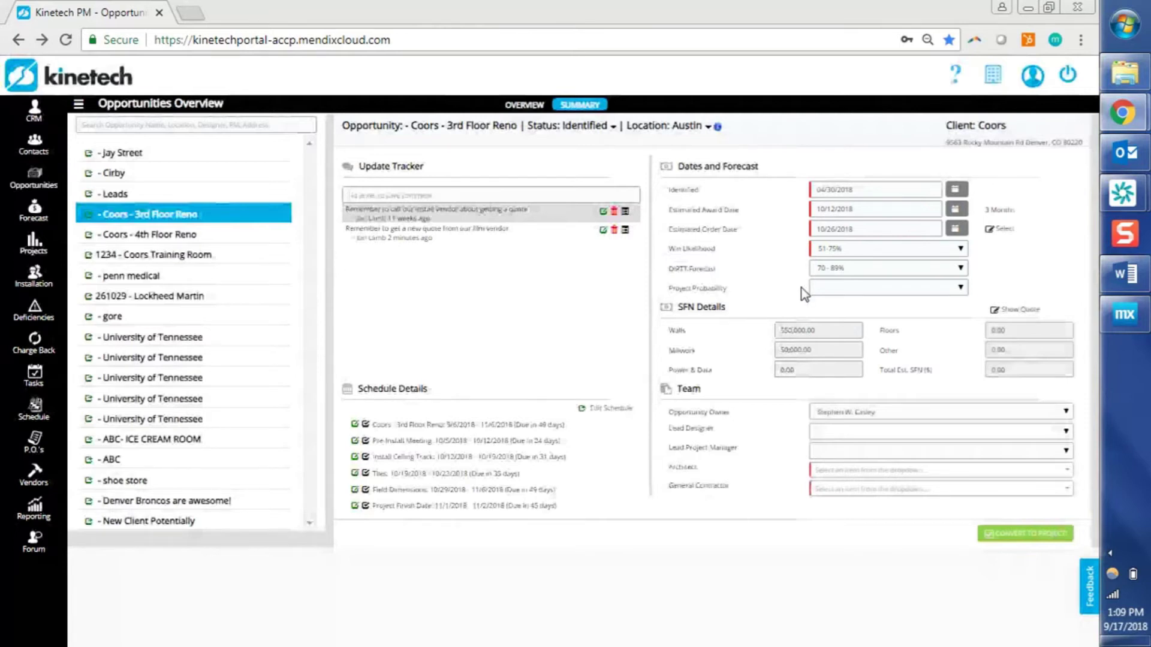
pyautogui.click(831, 291)
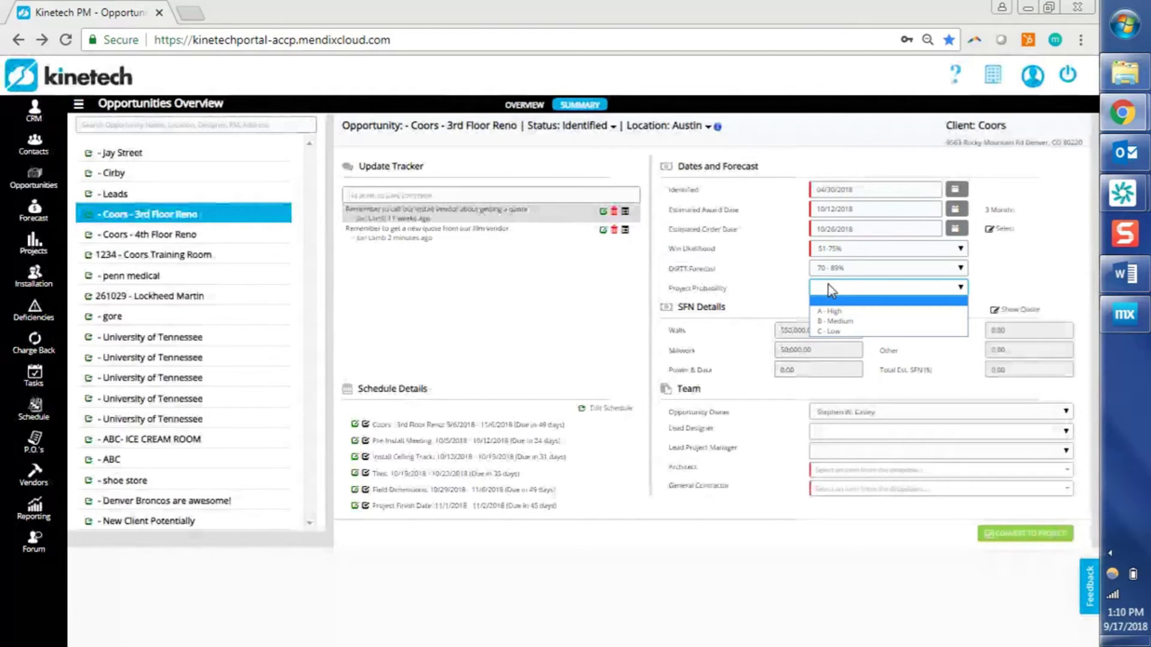
pyautogui.click(851, 312)
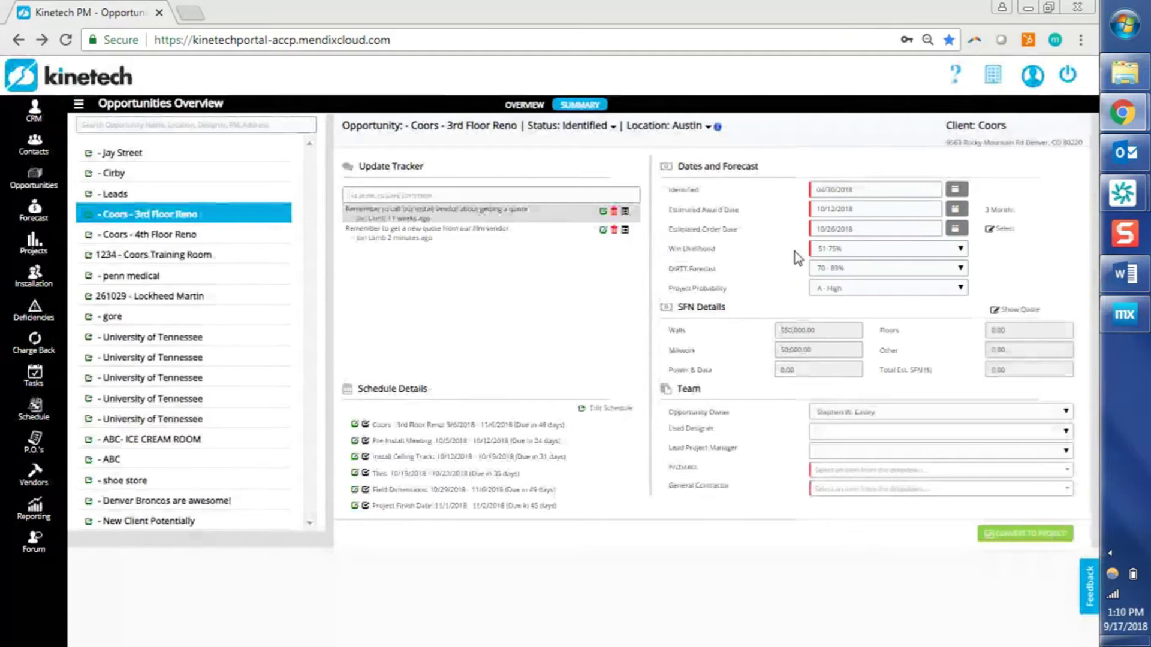
# Review the available Win Likelihood and DIRTT Forecast options, keeping the current selections
pyautogui.click(847, 249)
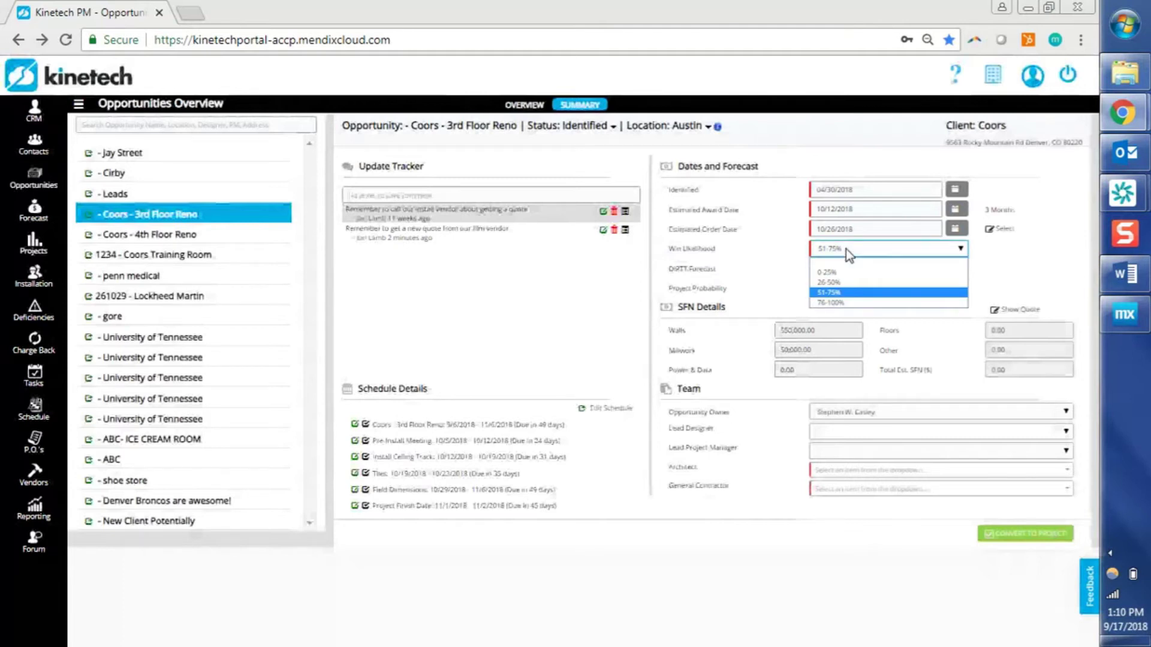
pyautogui.click(856, 295)
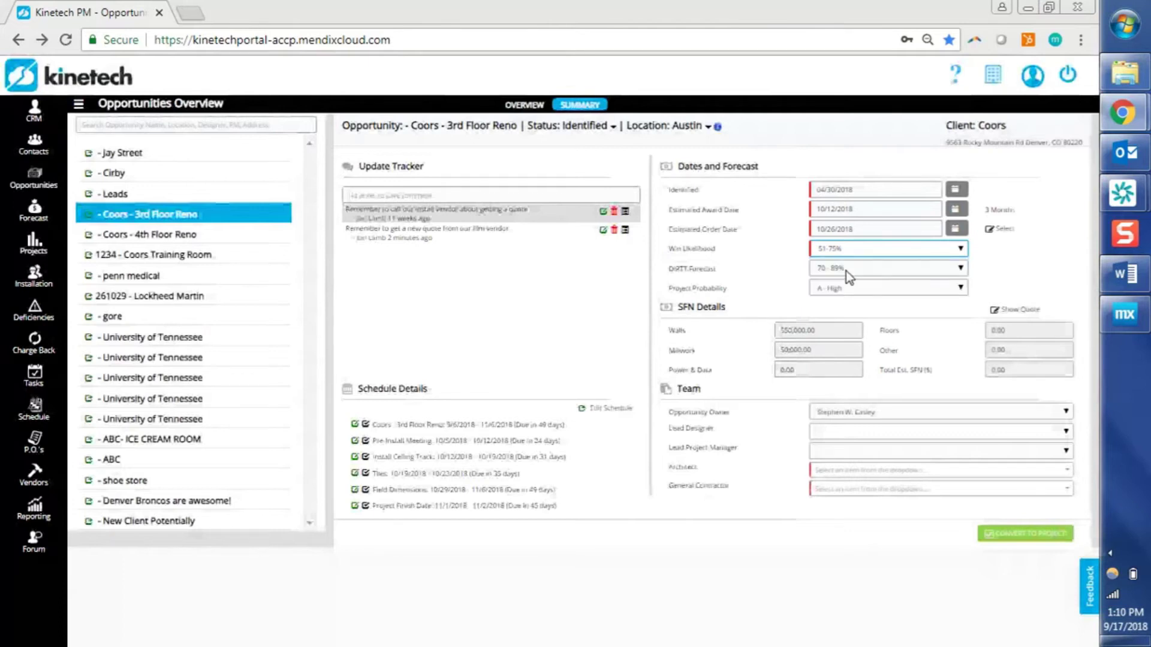
pyautogui.click(847, 271)
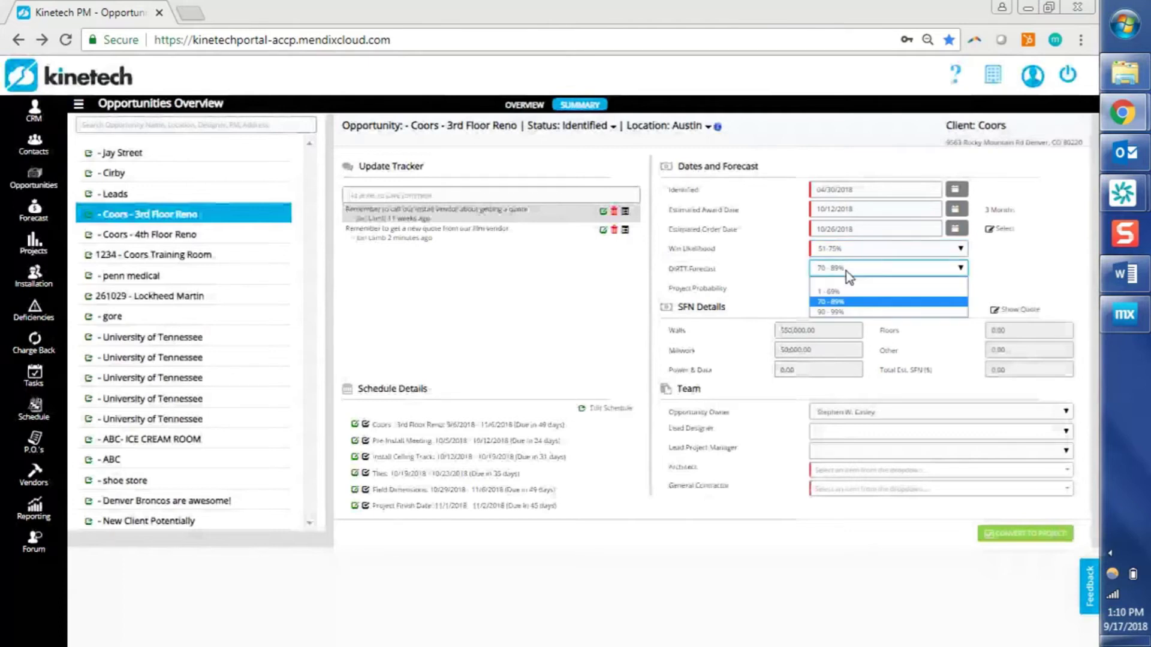
pyautogui.click(854, 303)
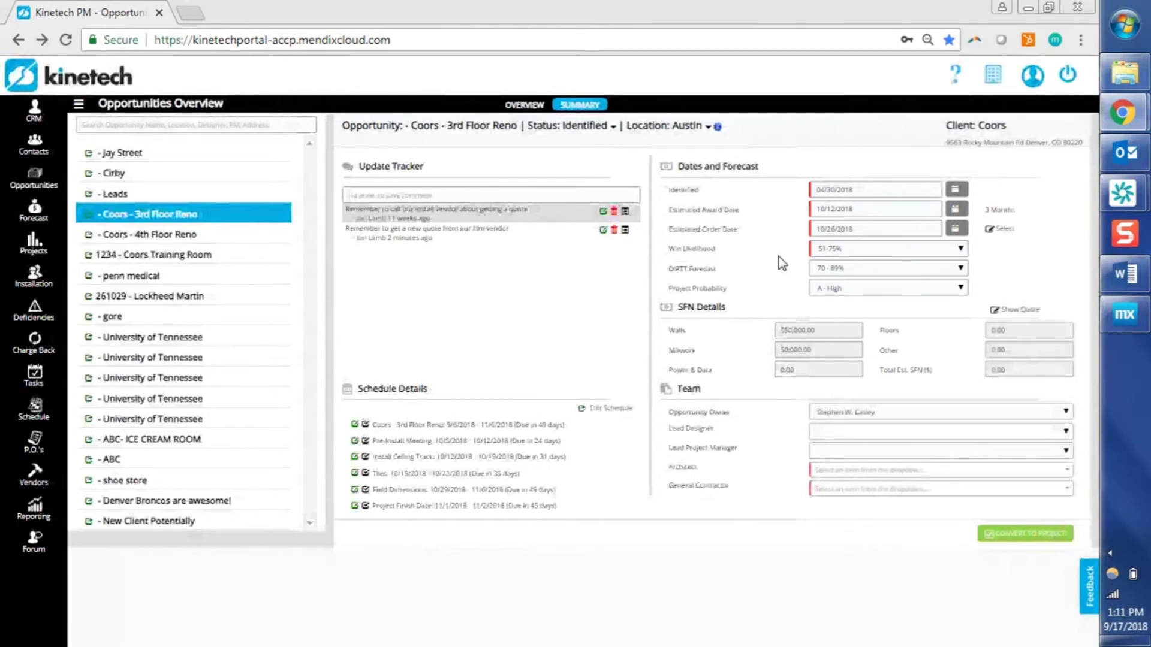
# Use the schedule's Order Entry date, 09/23/2018, as the opportunity's Estimated Order Date
pyautogui.click(1006, 230)
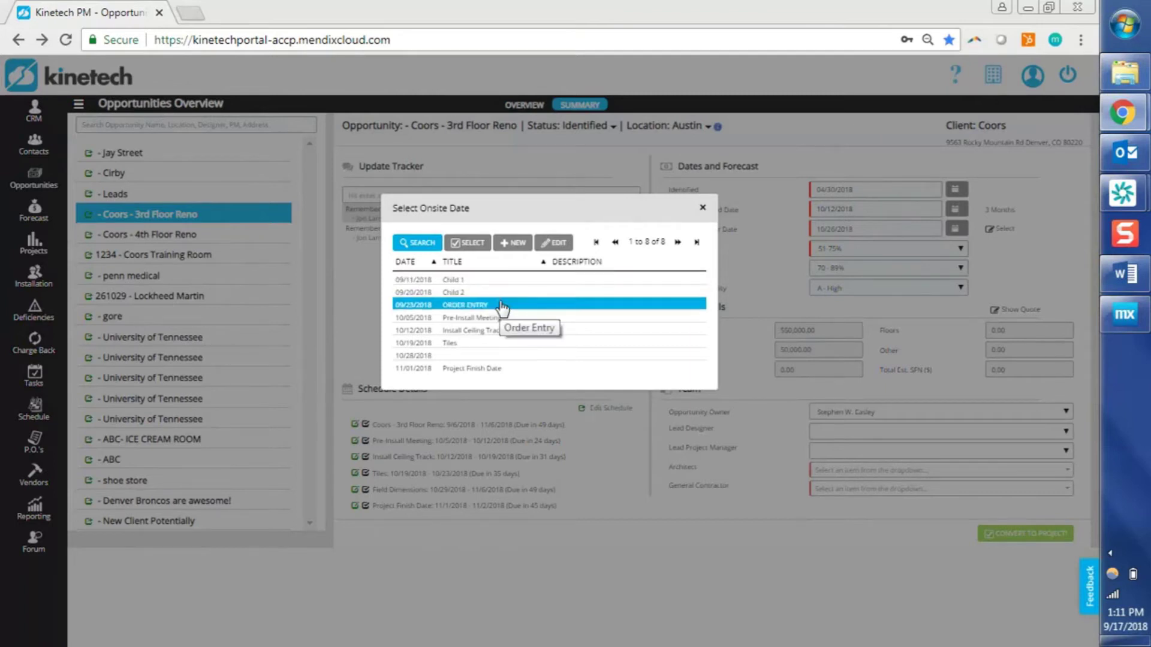
pyautogui.doubleClick(512, 305)
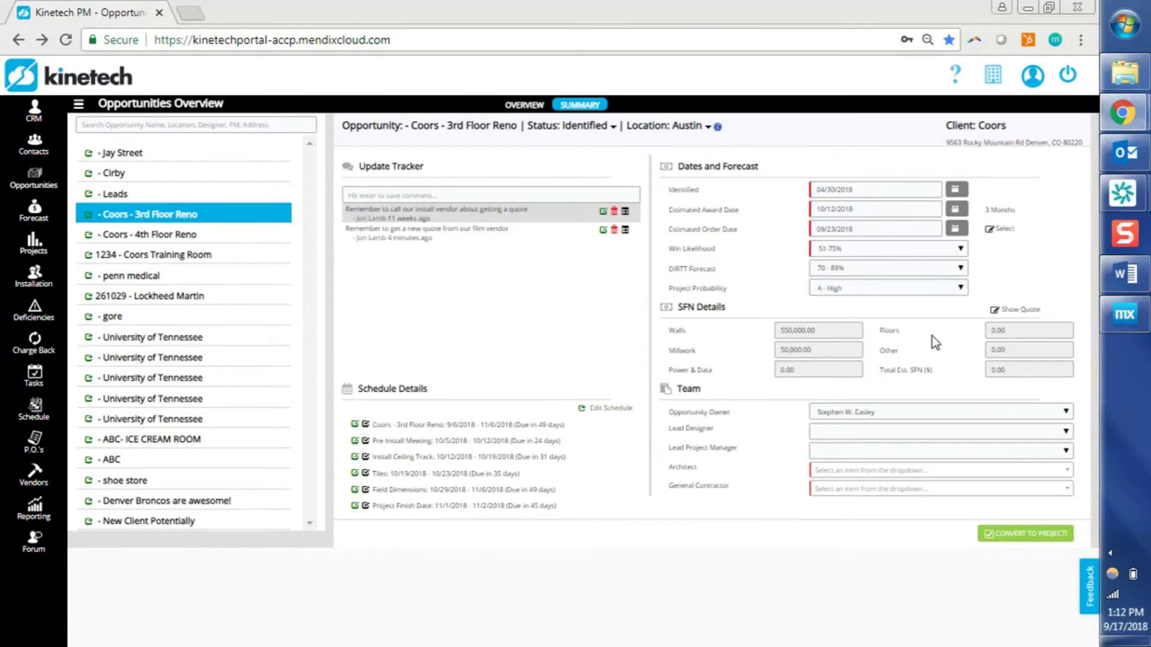
# Open the opportunity's quote, set the unit cost of the DIRTT Walls line item to 600,000 and save the line item
pyautogui.click(1022, 311)
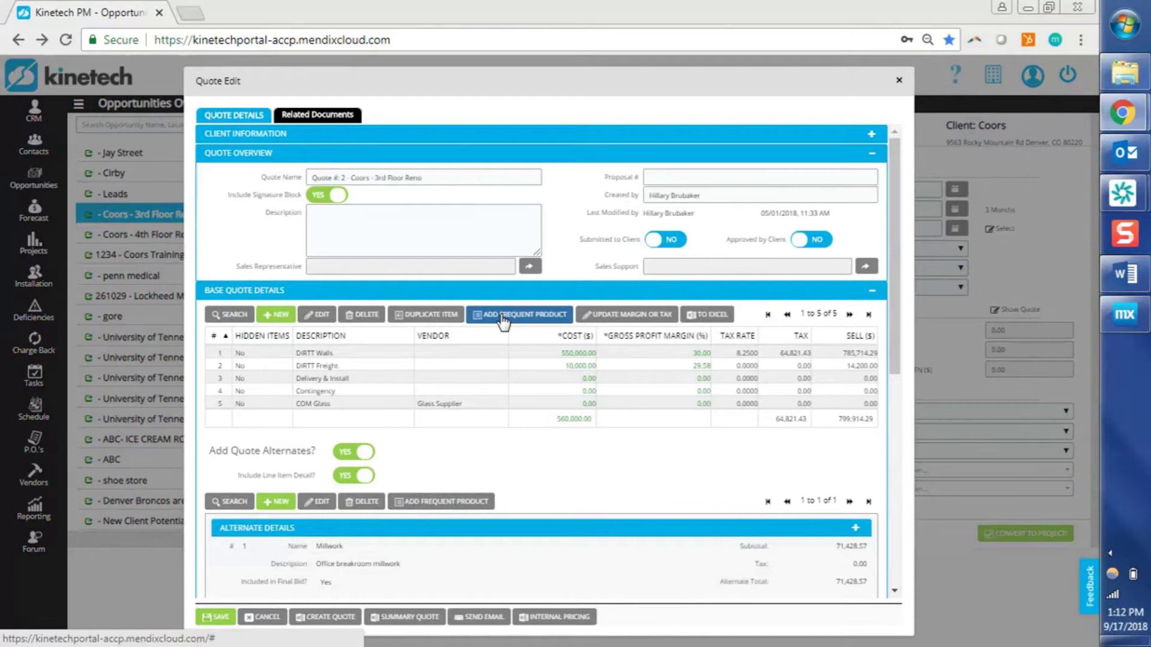
pyautogui.click(498, 355)
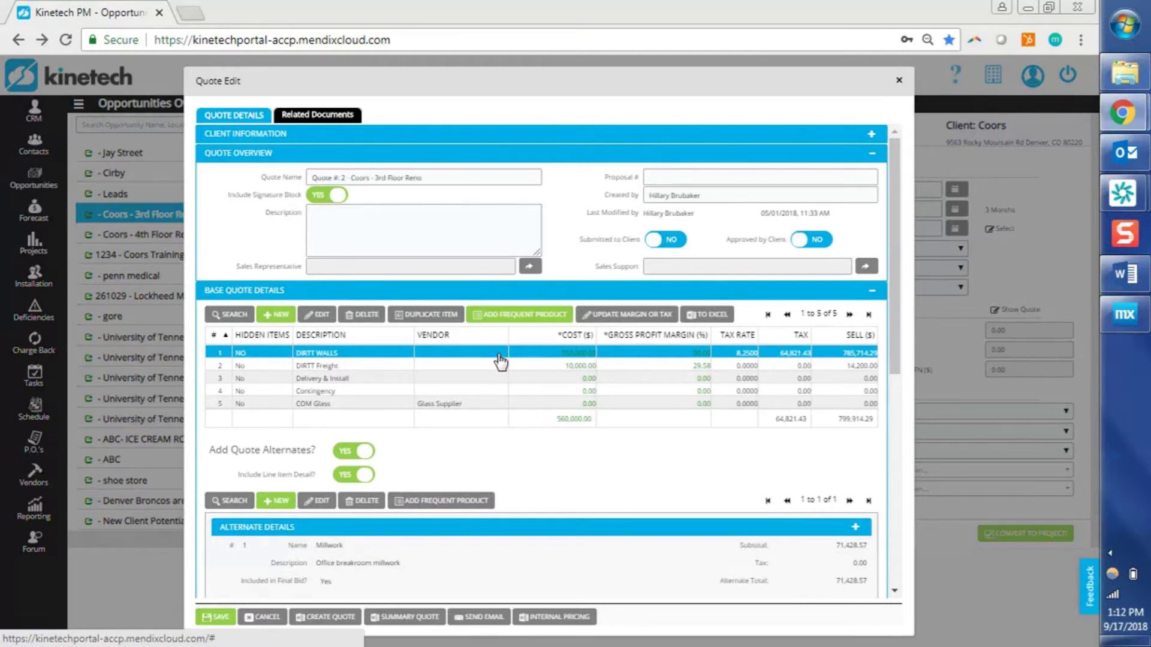
pyautogui.doubleClick(499, 359)
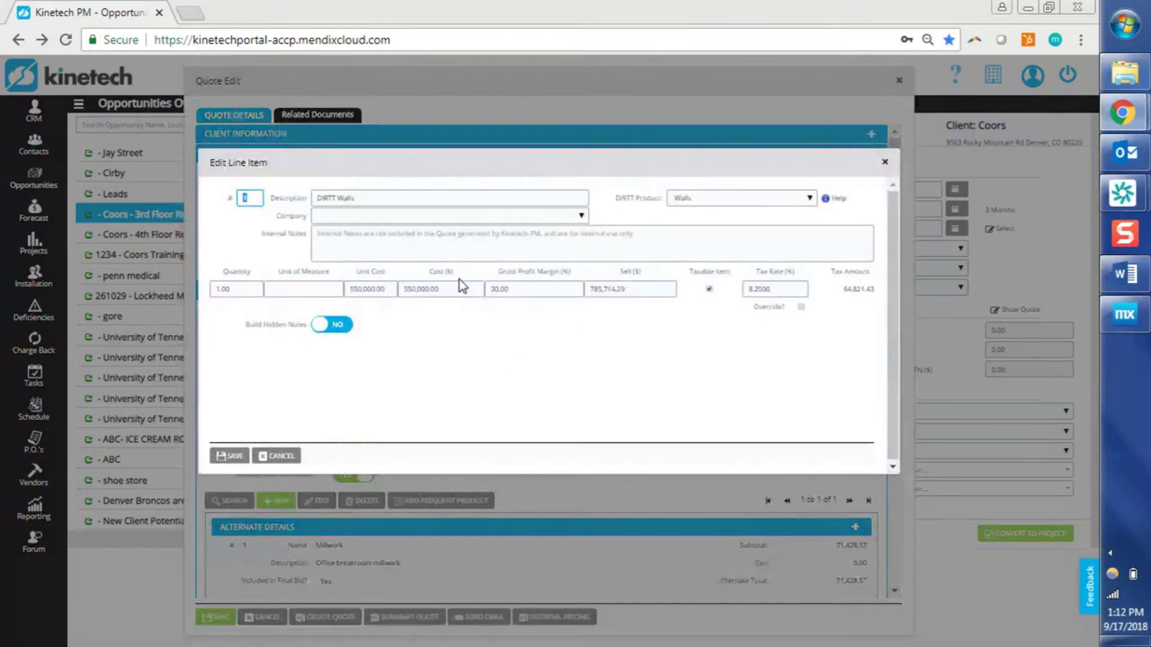
pyautogui.click(397, 290)
pyautogui.doubleClick(397, 290)
pyautogui.write('6,000,00')
pyautogui.write('0')
pyautogui.press('Tab')
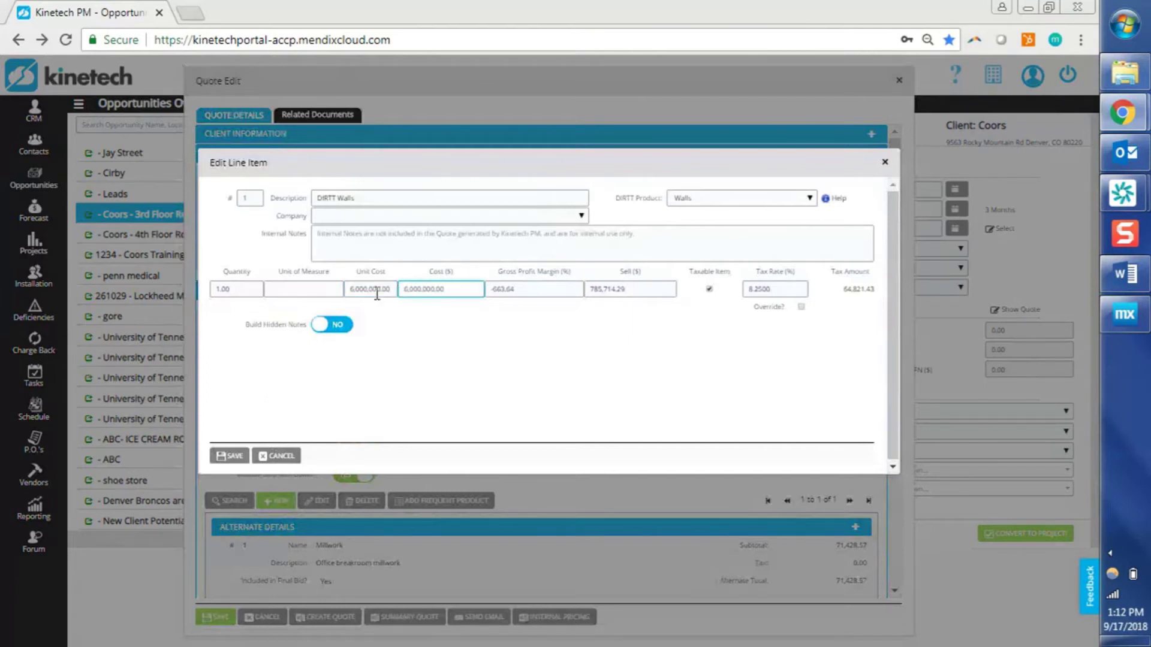
pyautogui.click(366, 290)
pyautogui.press('BackSpace')
pyautogui.press('Tab')
pyautogui.click(228, 456)
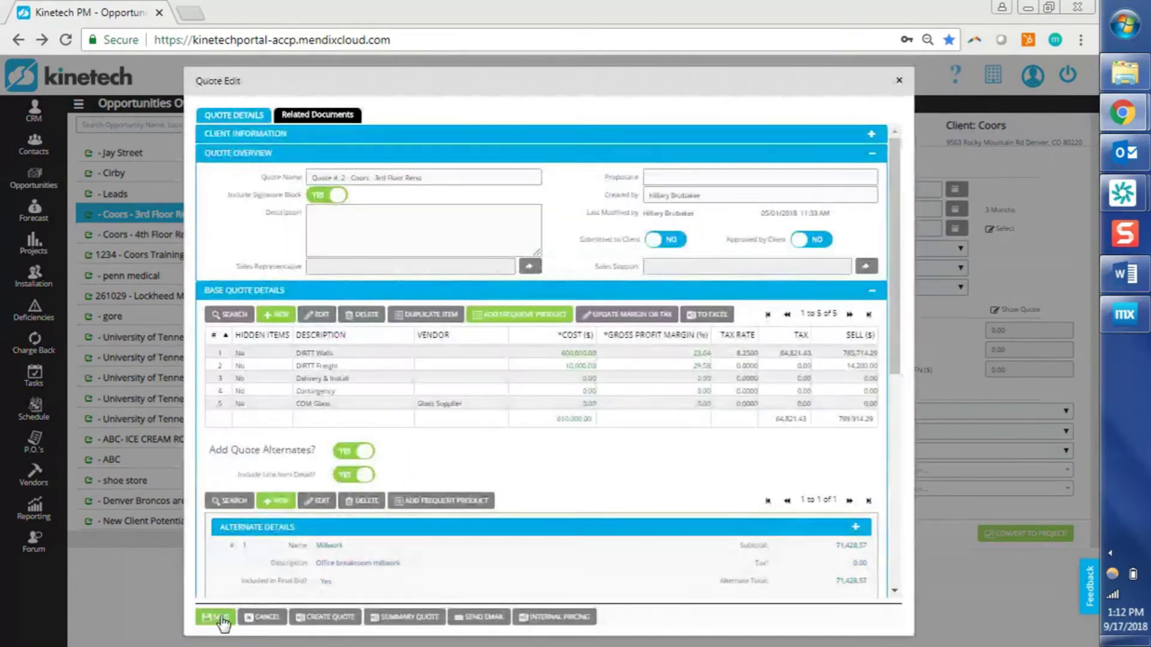
# Save the quote, and assign team members as the opportunity's Lead Designer and Lead Project Manager
pyautogui.click(219, 619)
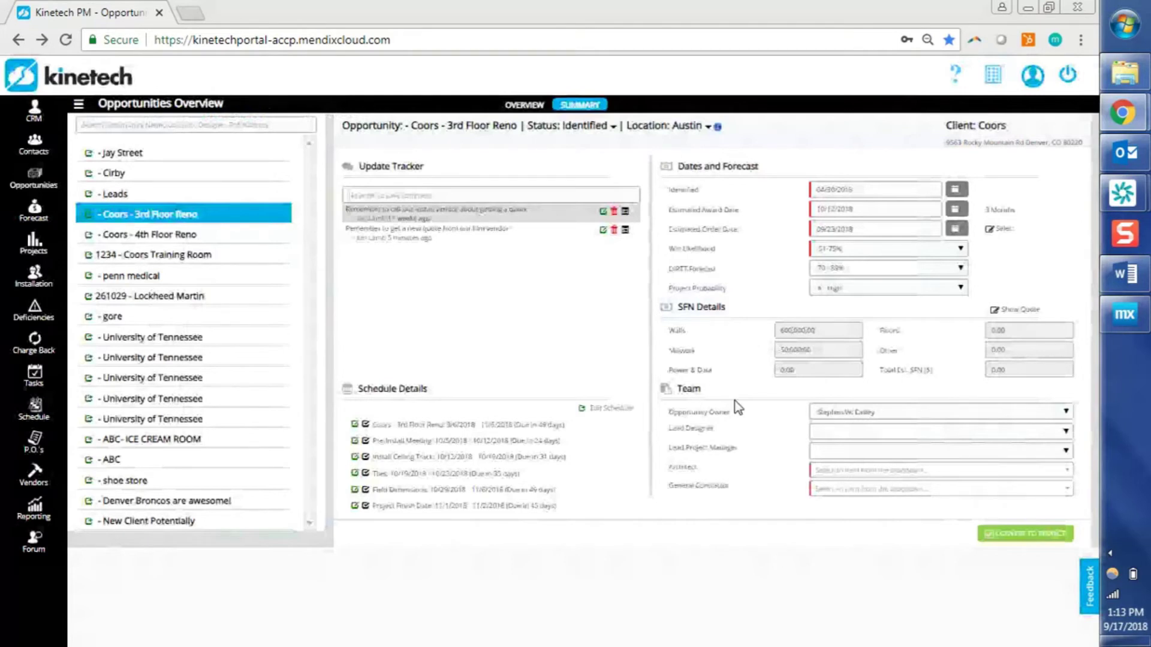
pyautogui.click(836, 433)
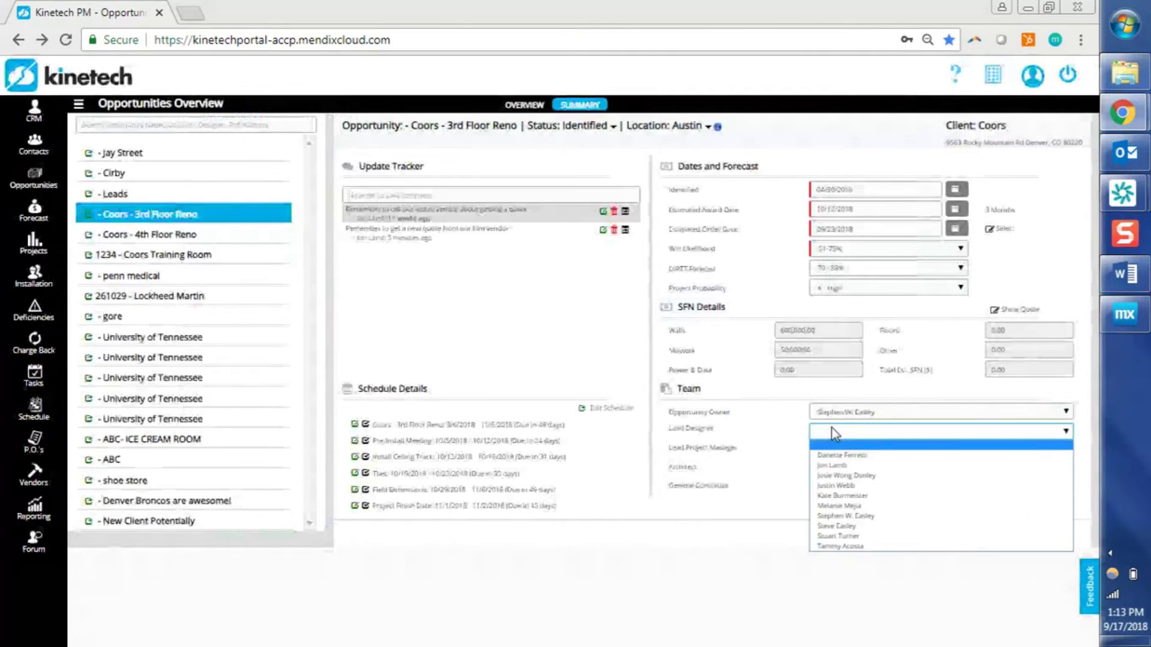
pyautogui.click(861, 466)
pyautogui.click(858, 447)
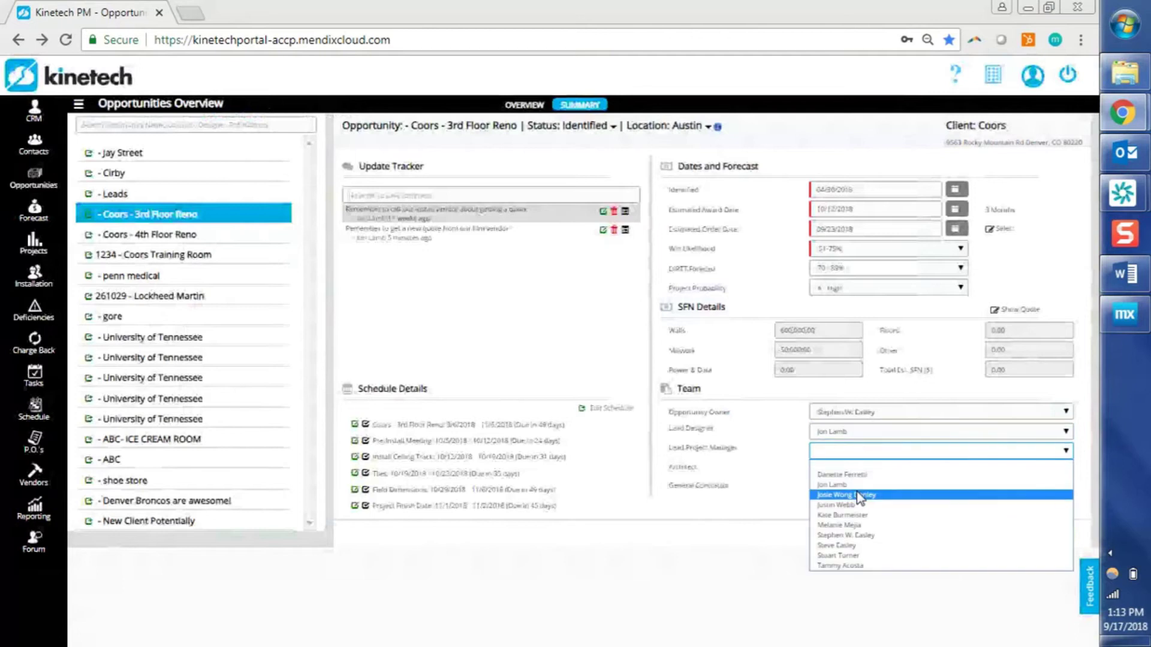
pyautogui.click(839, 525)
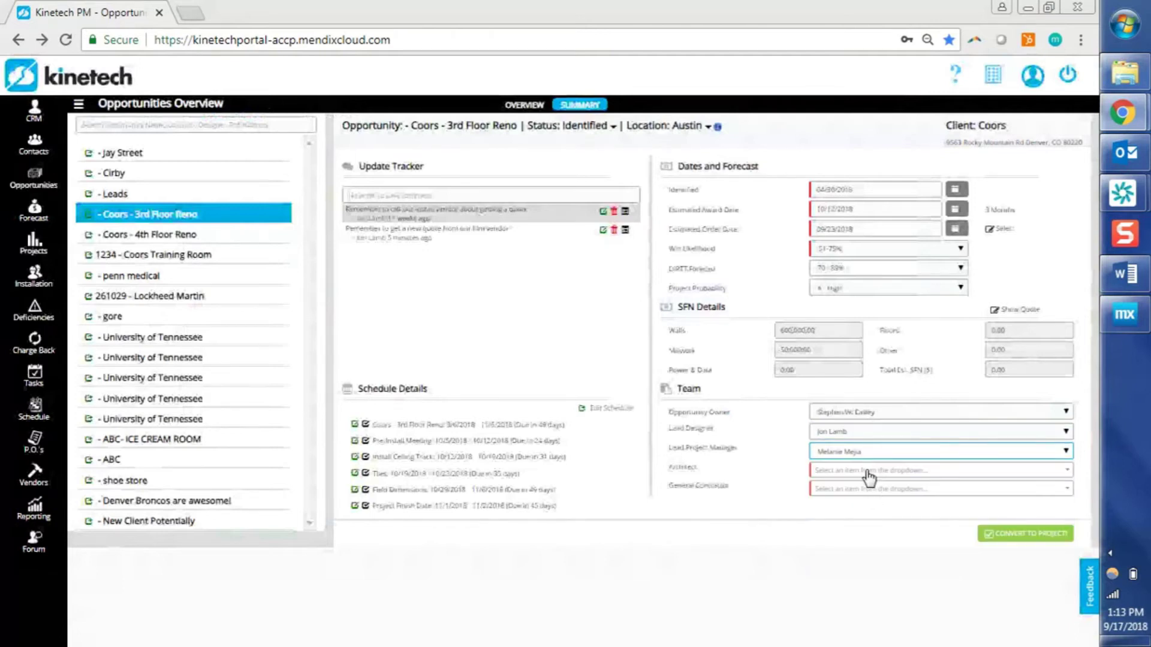
# Set the opportunity's Architect to Architect One and its General Contractor to General Contractor
pyautogui.click(869, 472)
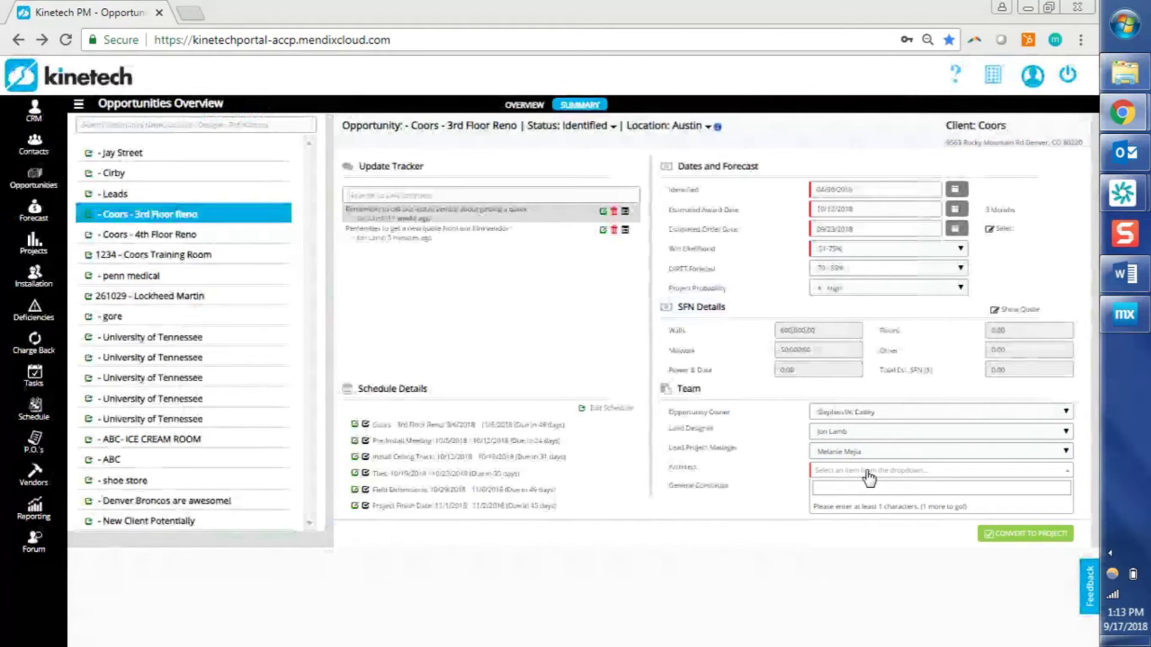
pyautogui.write('a')
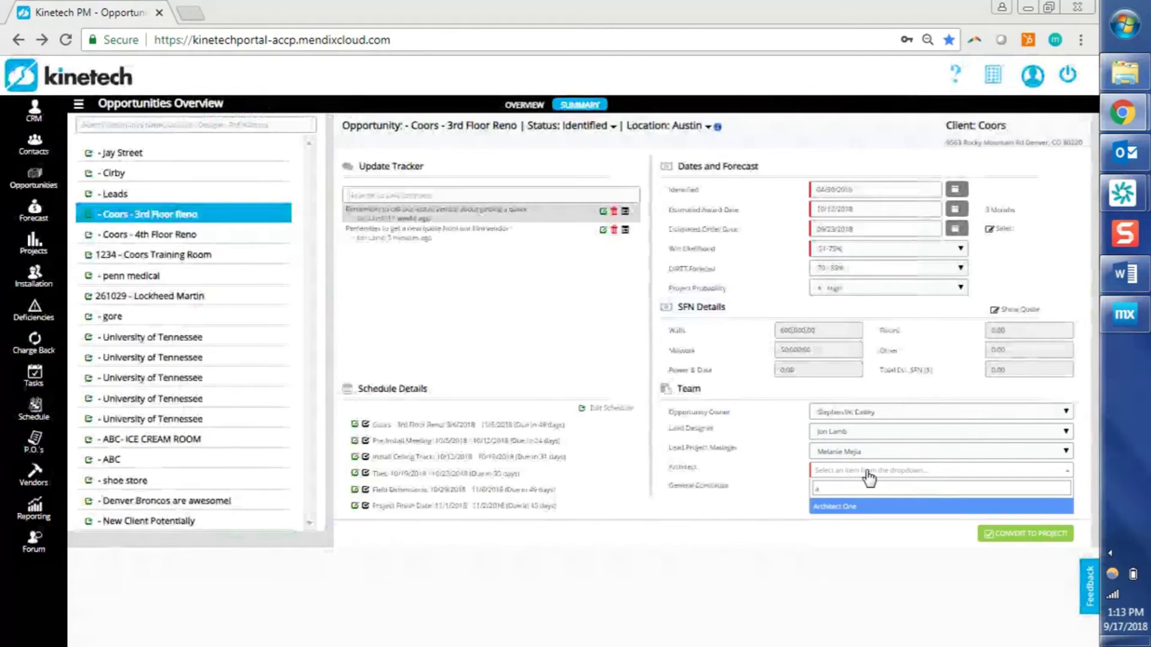
pyautogui.click(843, 506)
pyautogui.click(854, 491)
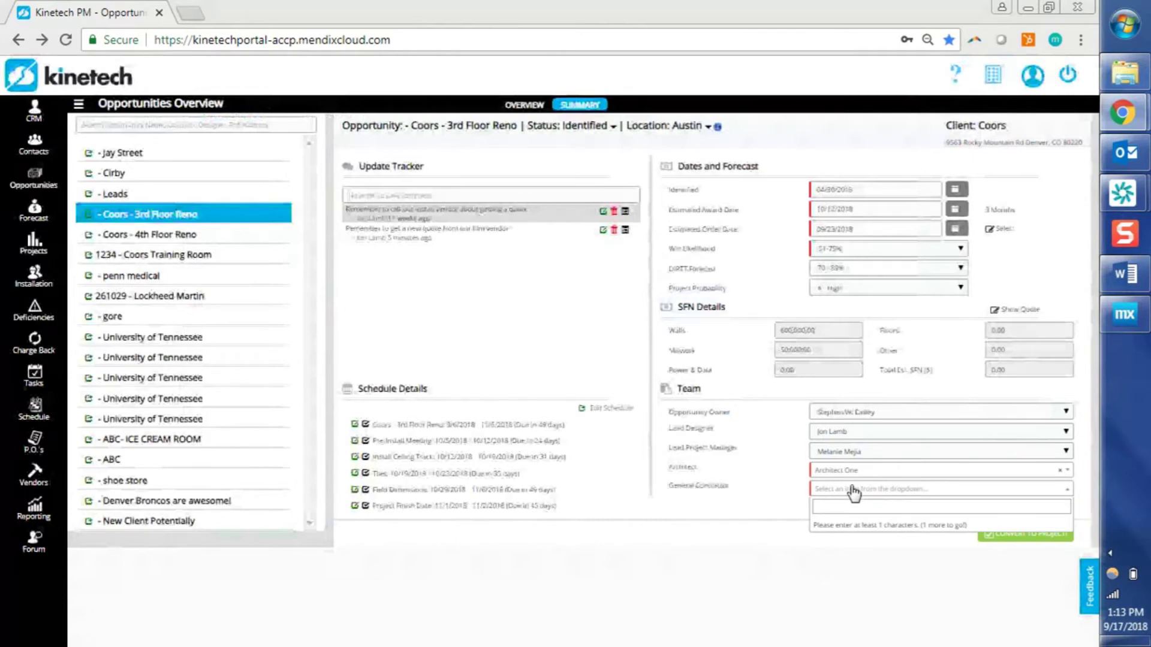
pyautogui.write('g')
pyautogui.click(849, 530)
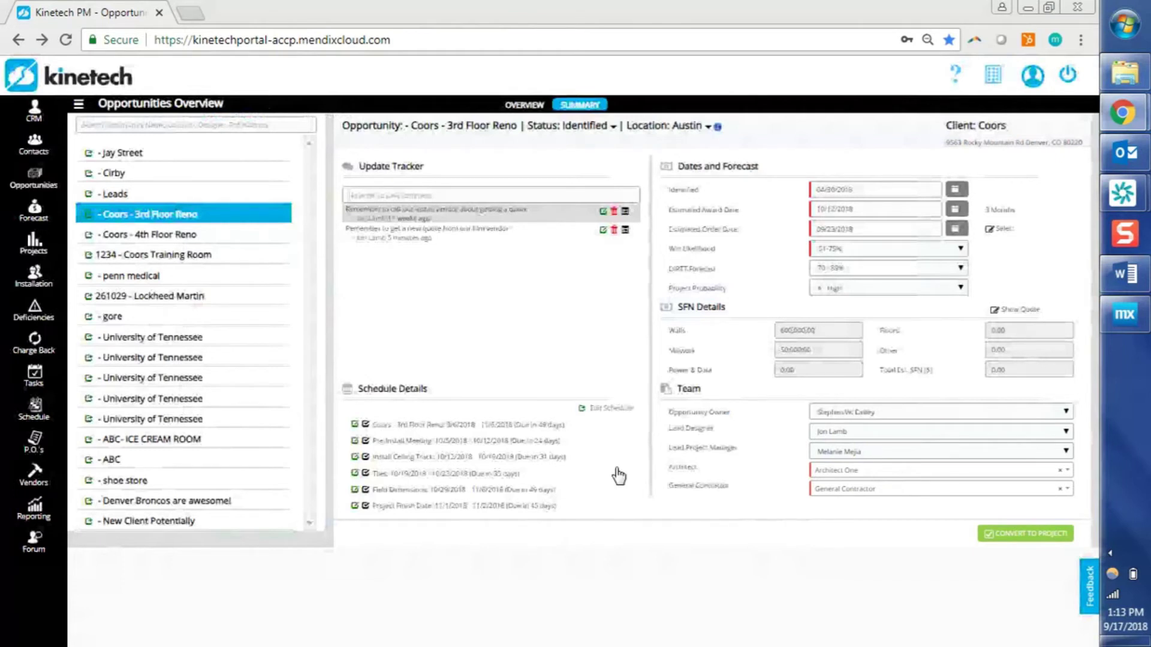
# Close the Pre-Install Meeting schedule item, and open the Install Ceiling Track item and save it as is
pyautogui.click(366, 442)
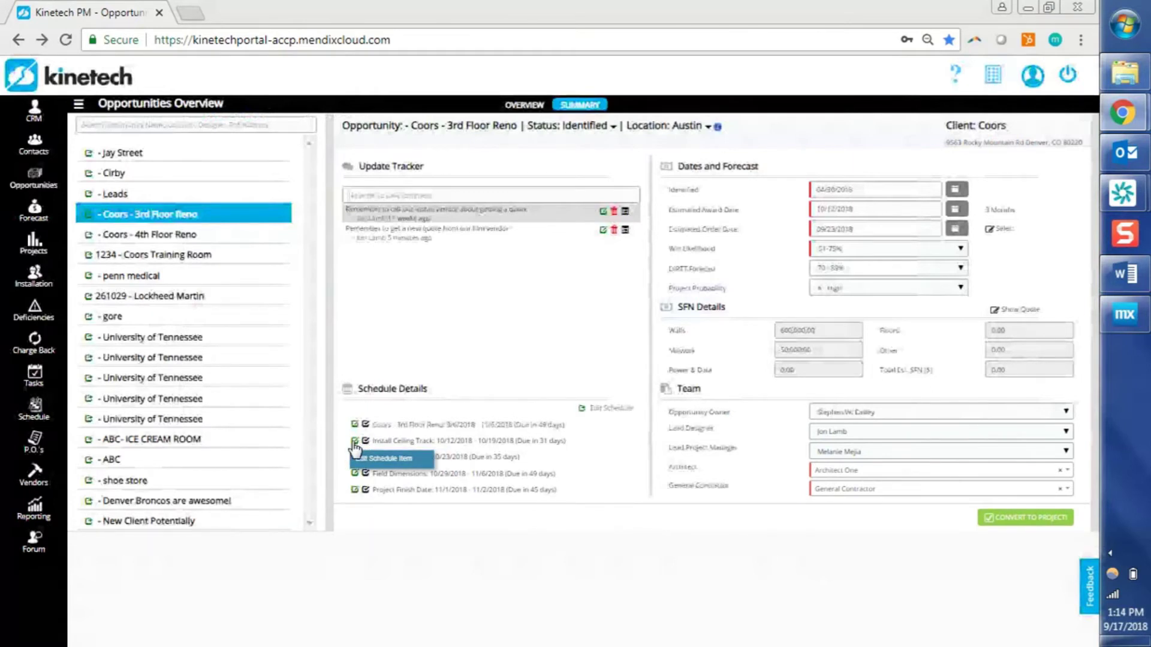
pyautogui.click(355, 441)
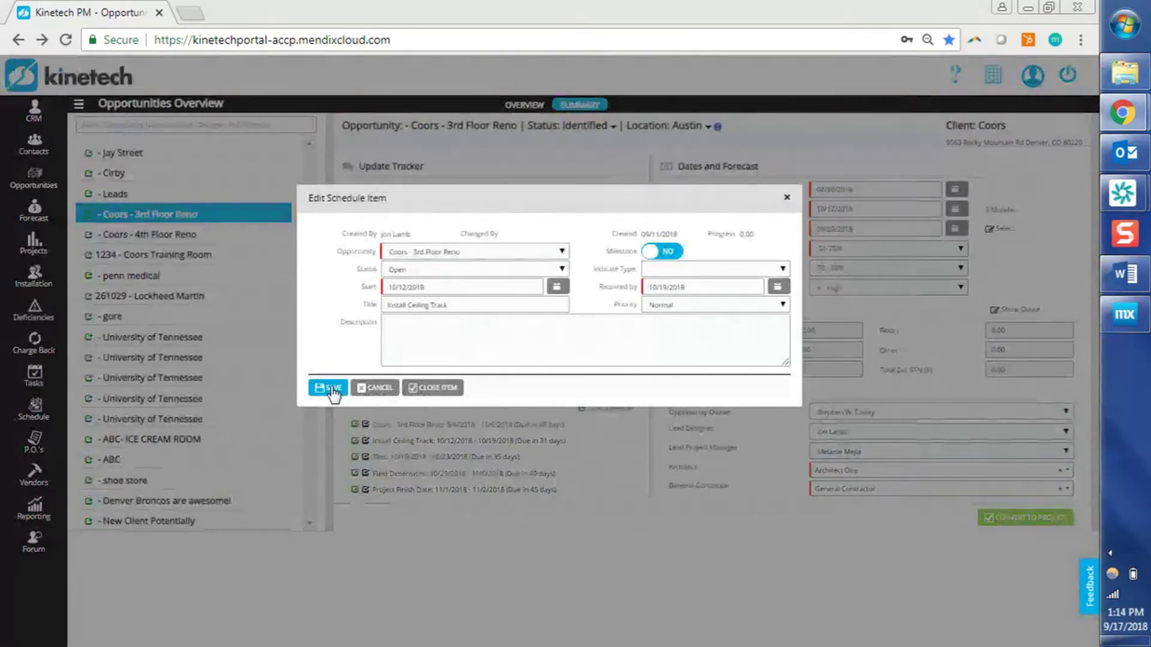
pyautogui.click(331, 389)
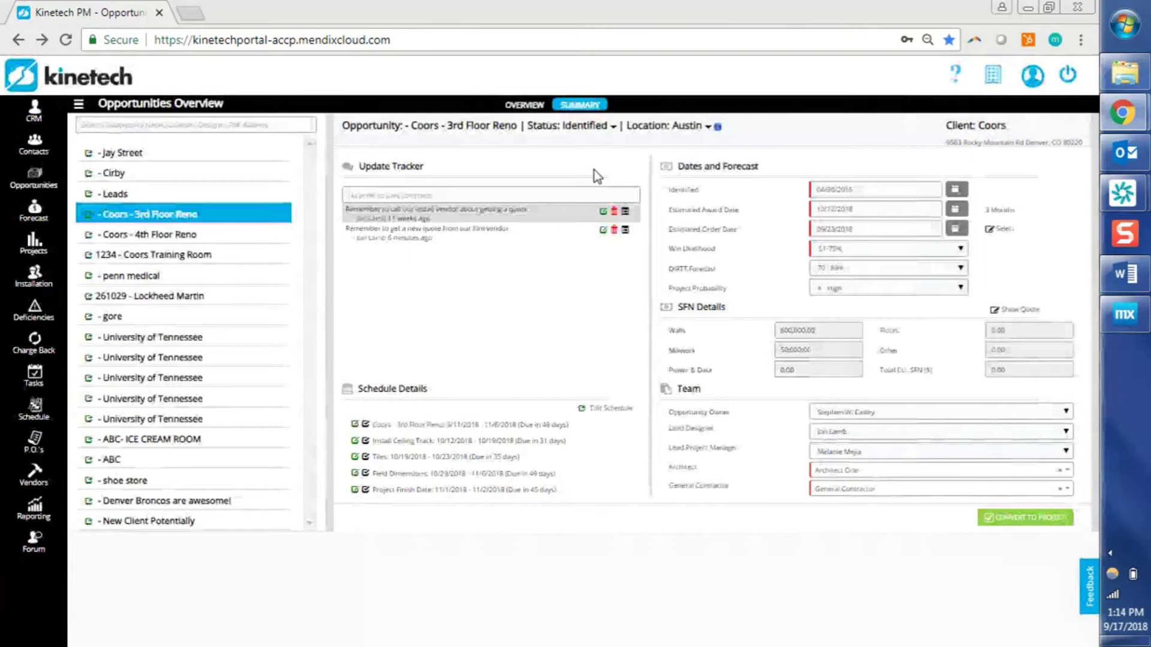
# Change the opportunity's status to Proposed and its location to San Antonio
pyautogui.click(616, 129)
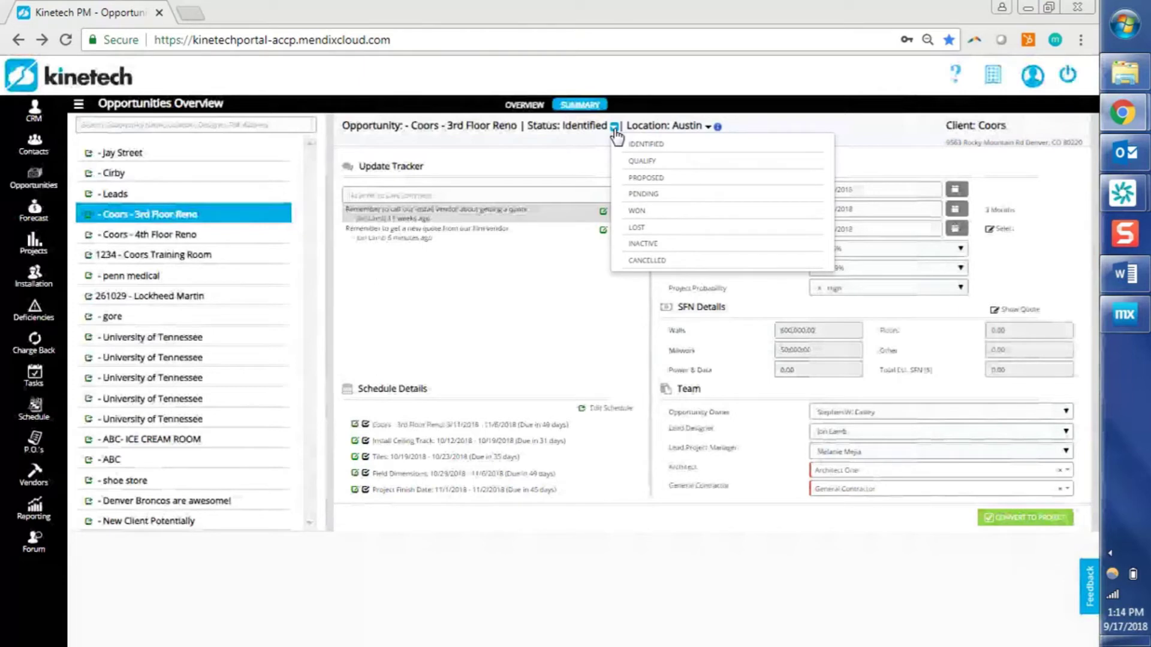
pyautogui.click(671, 177)
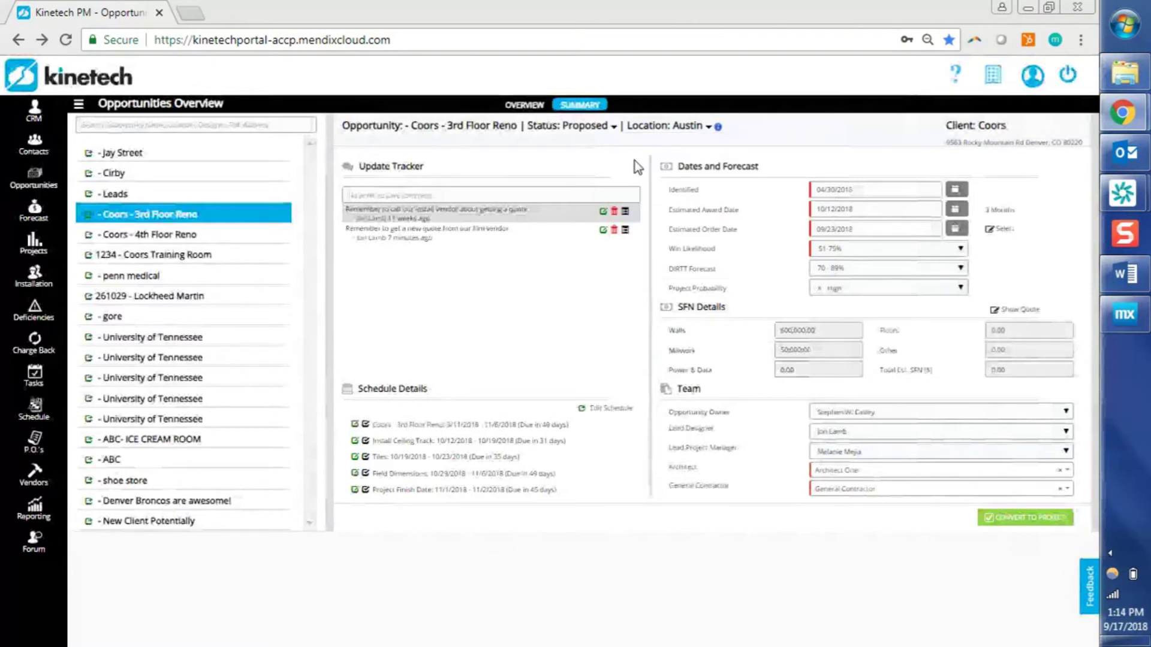
pyautogui.click(709, 126)
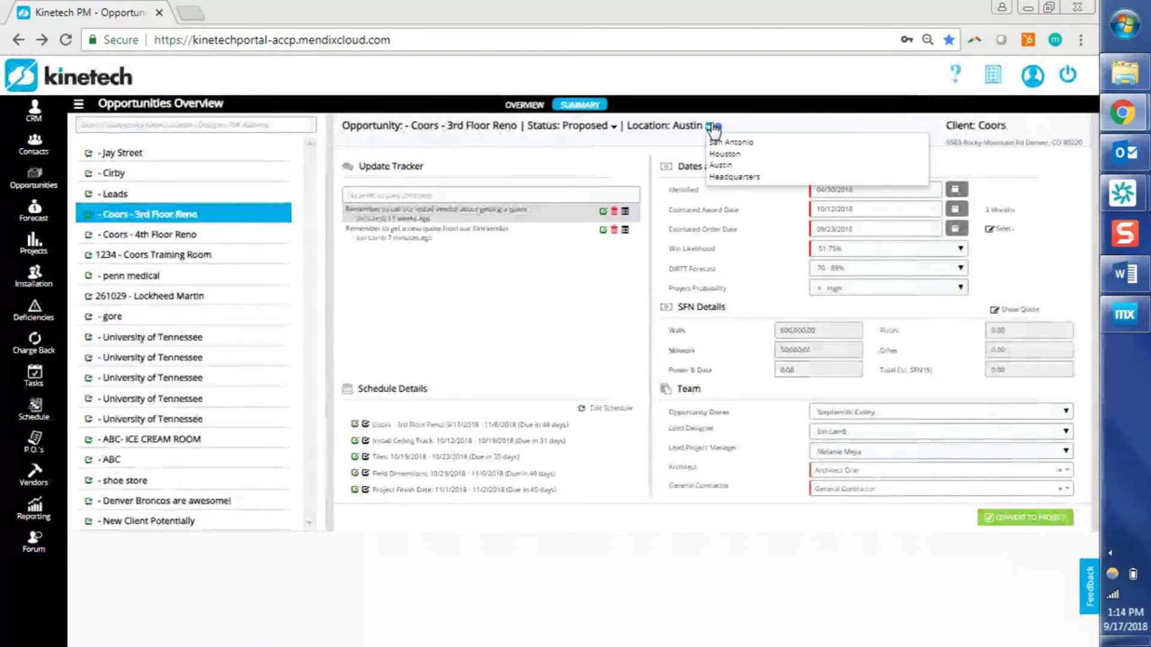
pyautogui.click(754, 144)
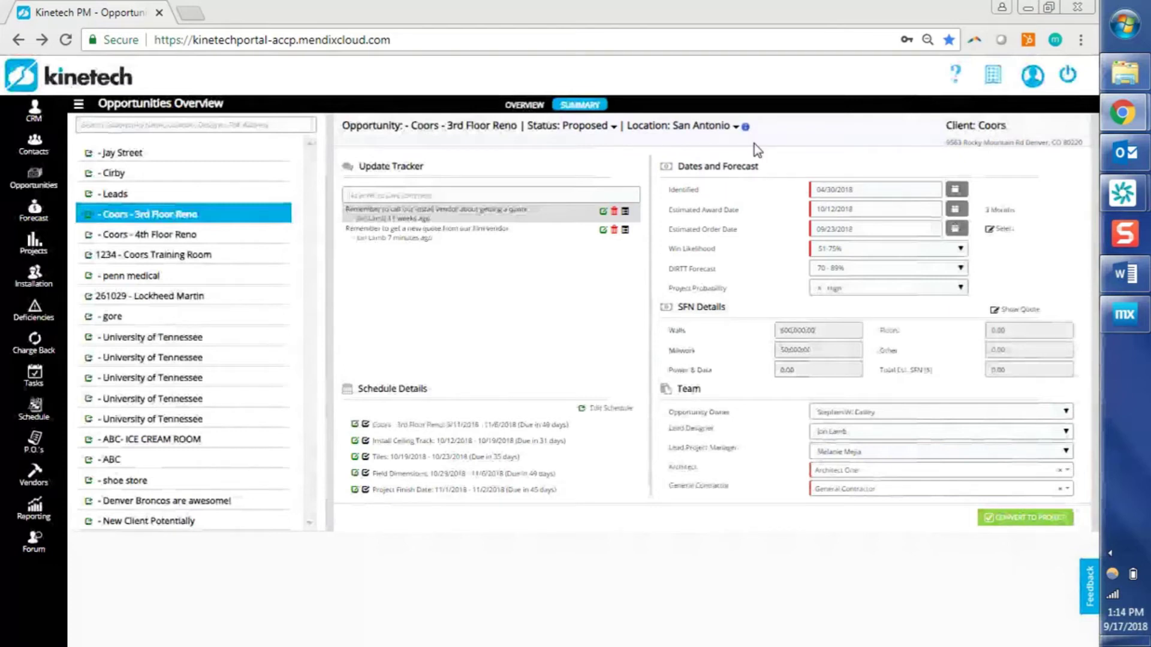
# Start converting the opportunity to a project, set Primary Success Factor to Conventional Construction and save the opportunity details
pyautogui.click(1007, 519)
pyautogui.click(431, 319)
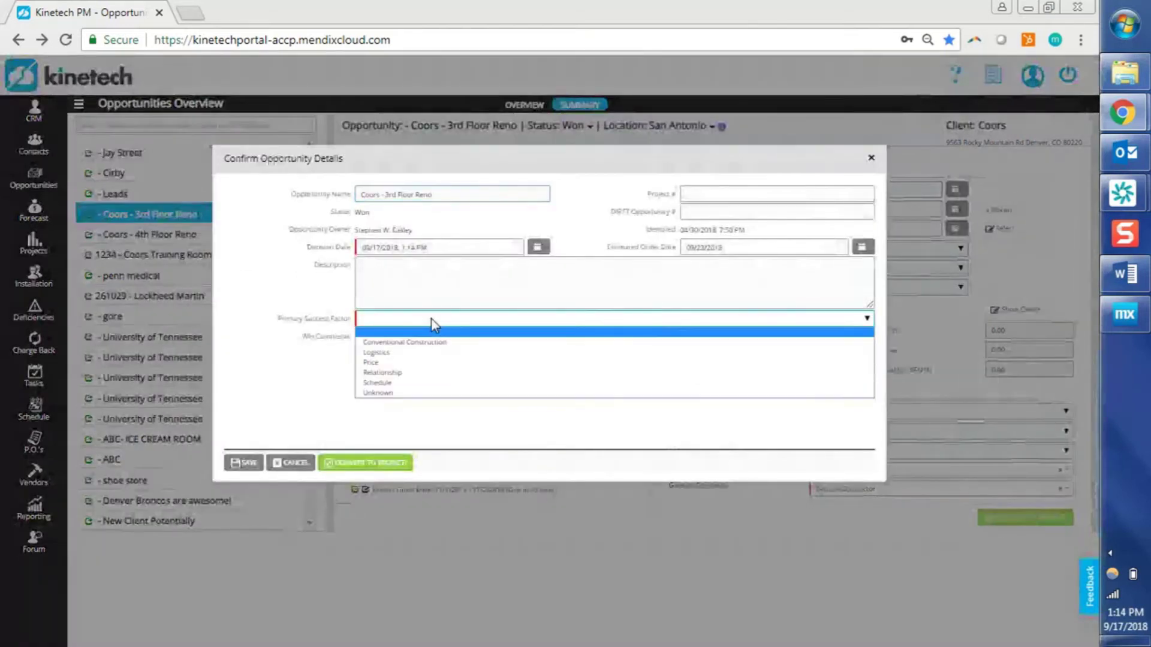
pyautogui.click(437, 343)
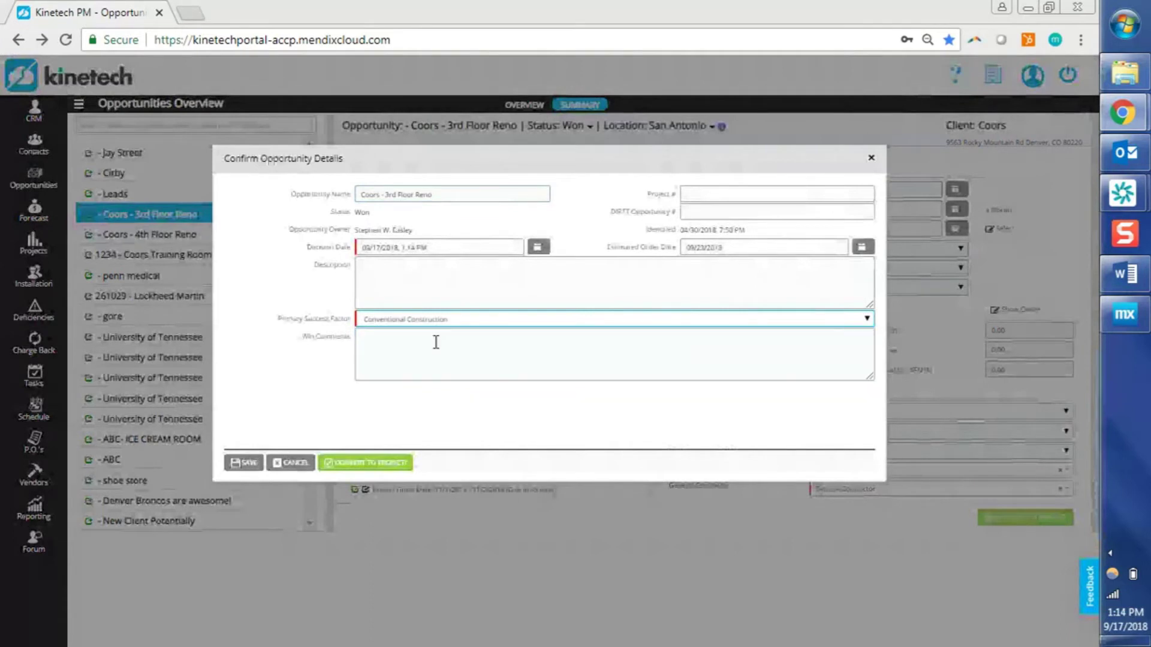
pyautogui.click(435, 342)
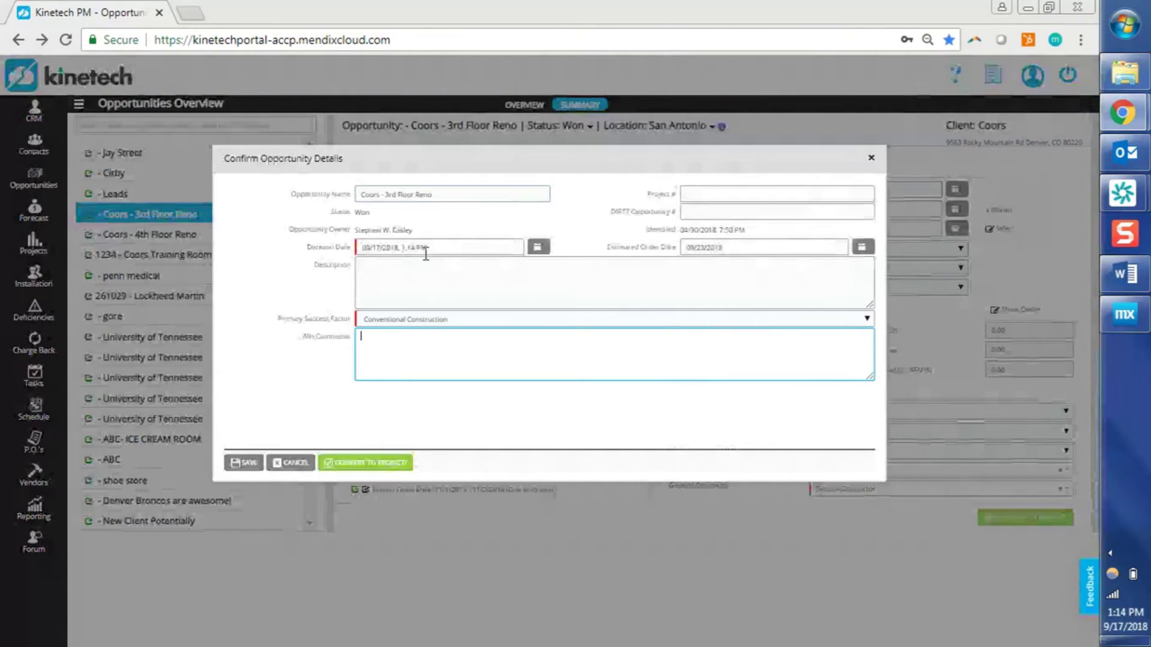
pyautogui.click(450, 250)
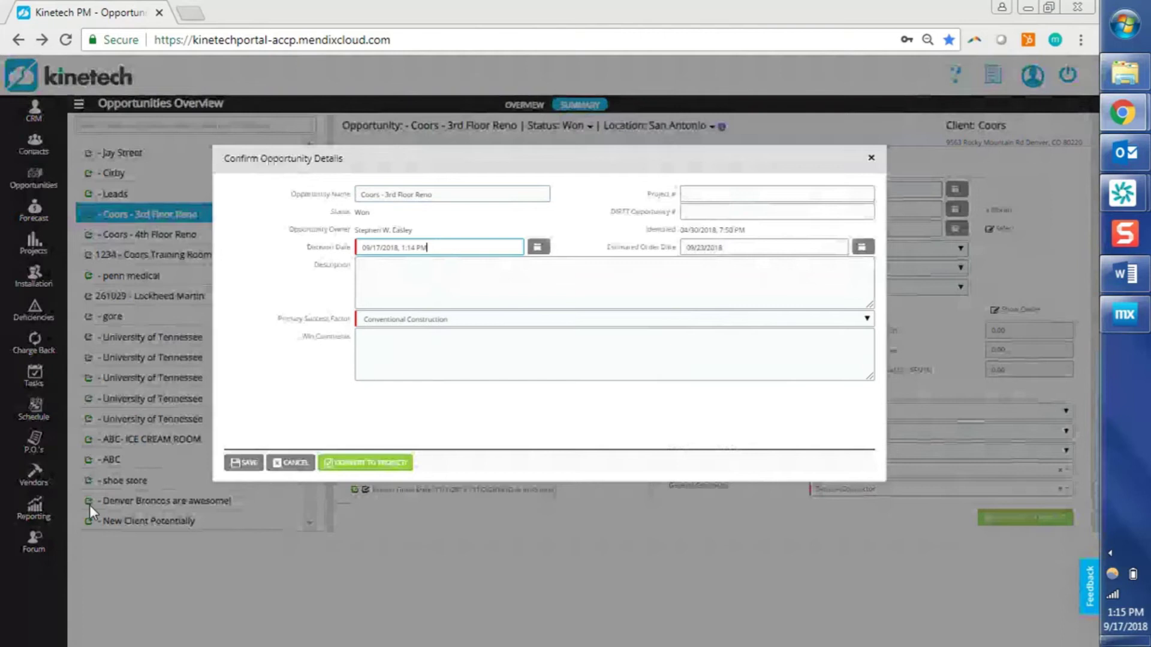
pyautogui.click(243, 472)
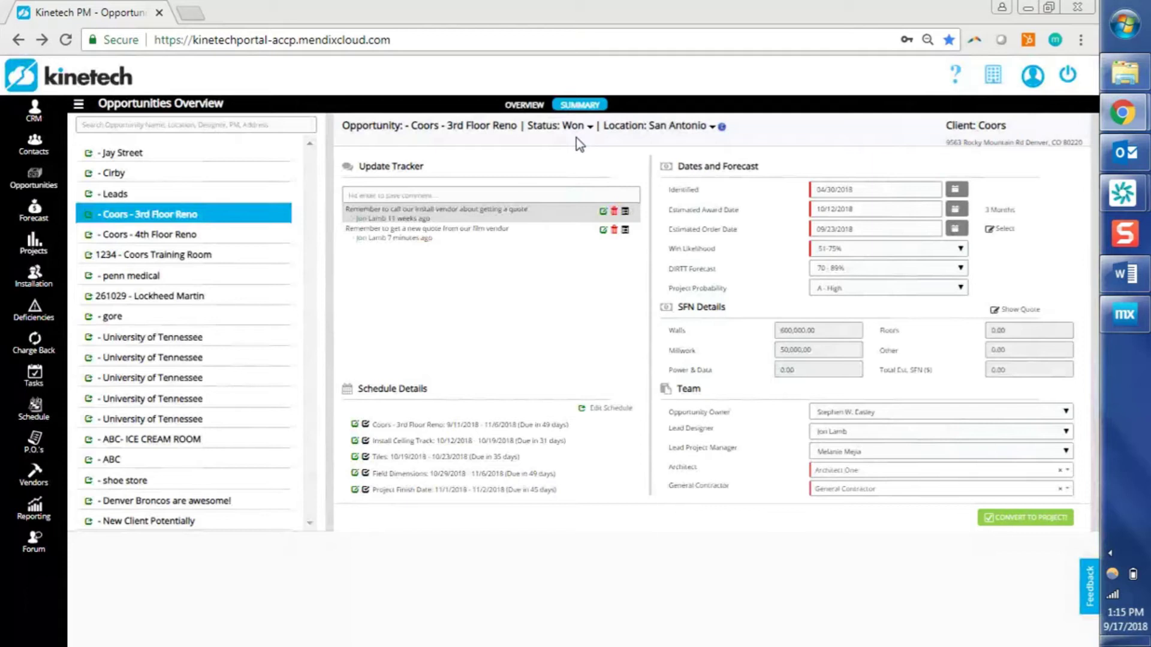
# Search the project summary list for "spur" and open project 5678 - Spurs - New Office for Pop
pyautogui.click(12, 257)
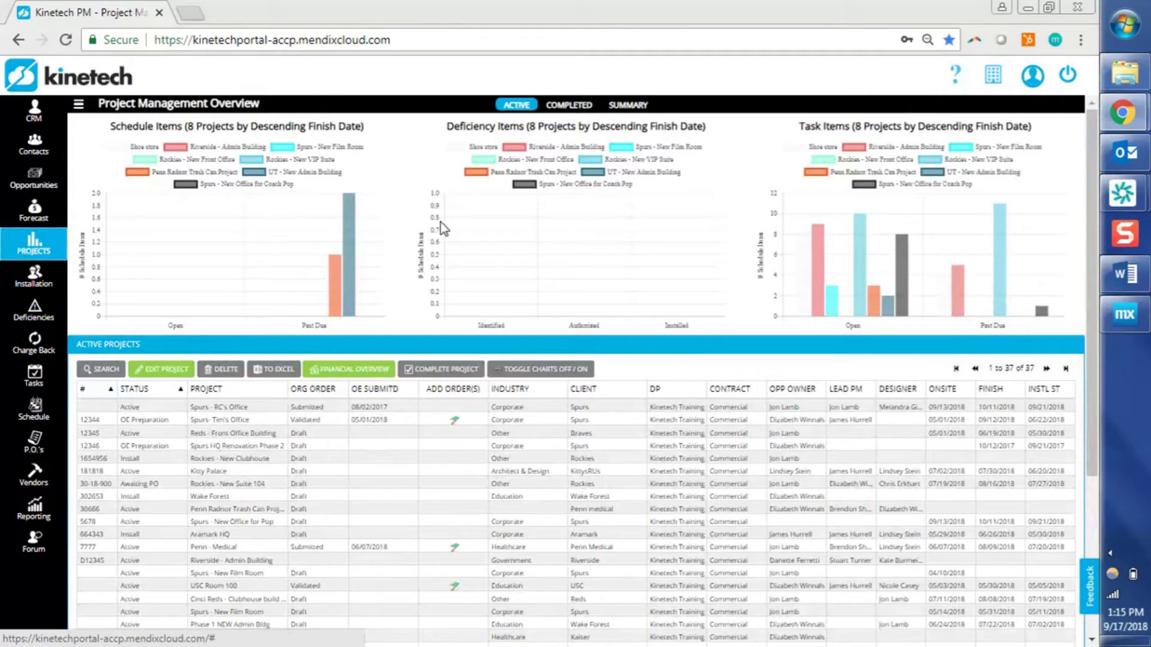
pyautogui.click(639, 105)
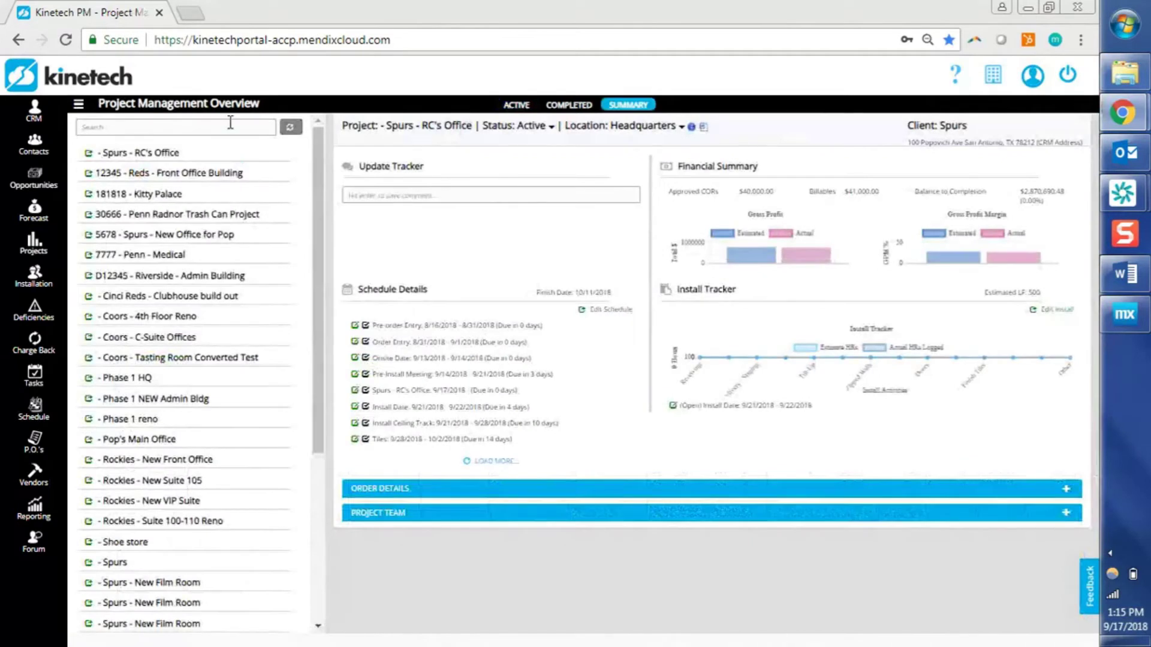
pyautogui.click(231, 122)
pyautogui.write('sa')
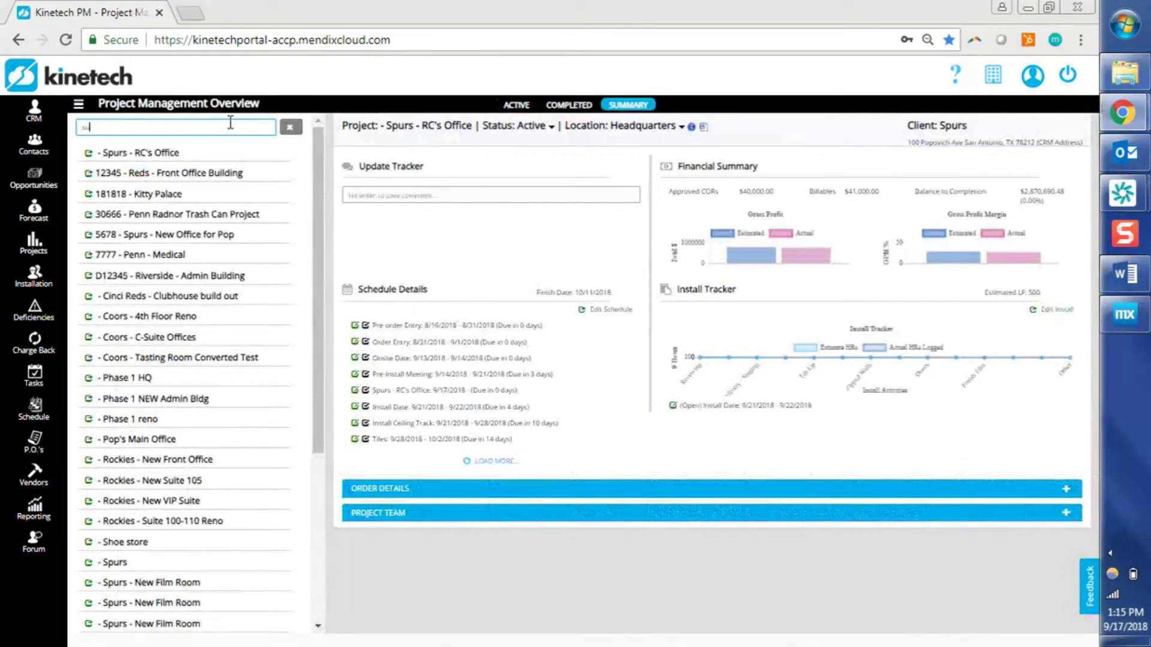
pyautogui.write('ur')
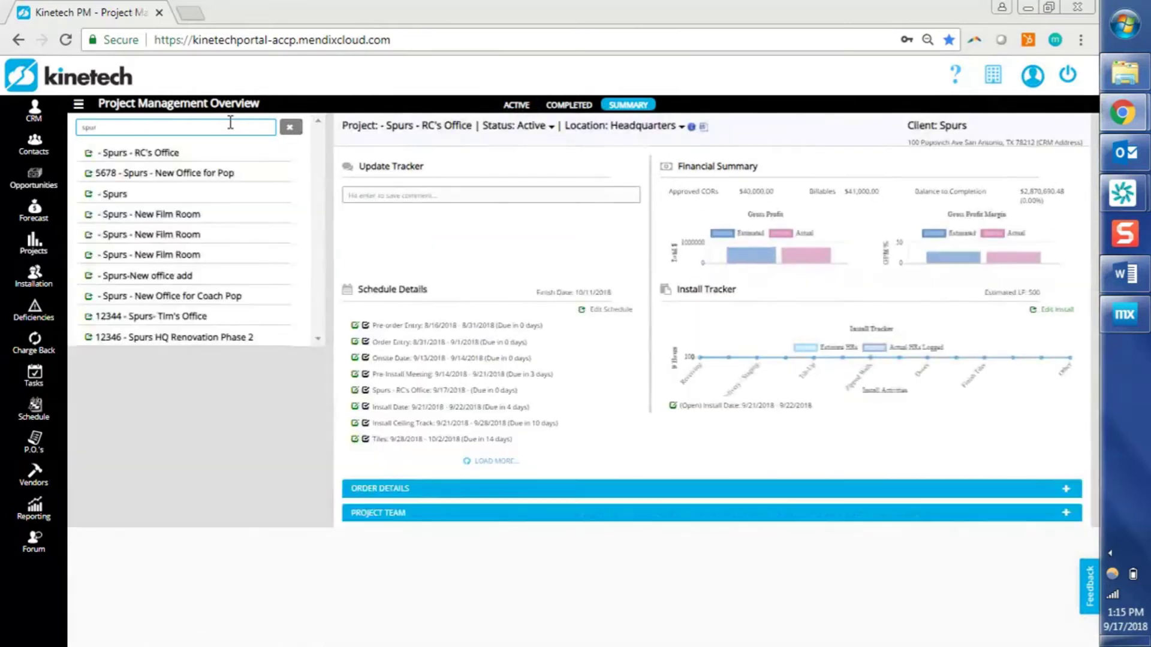
pyautogui.click(239, 175)
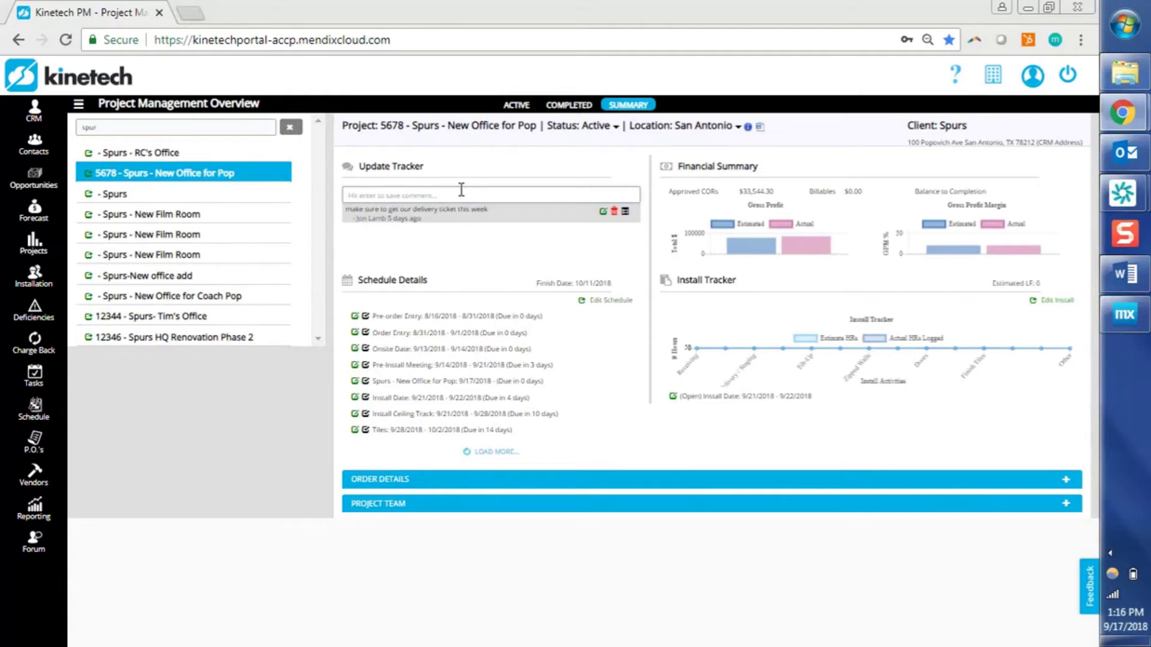
# Create a task from the delivery ticket comment in the project's Update Tracker and save it
pyautogui.click(625, 213)
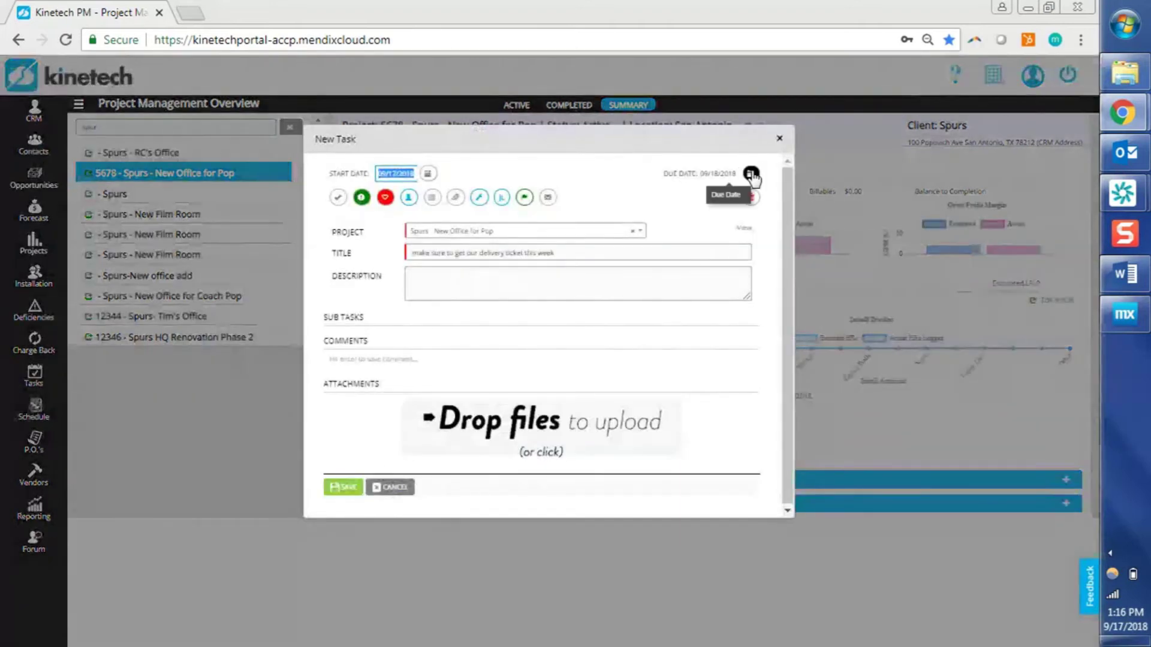
pyautogui.click(341, 489)
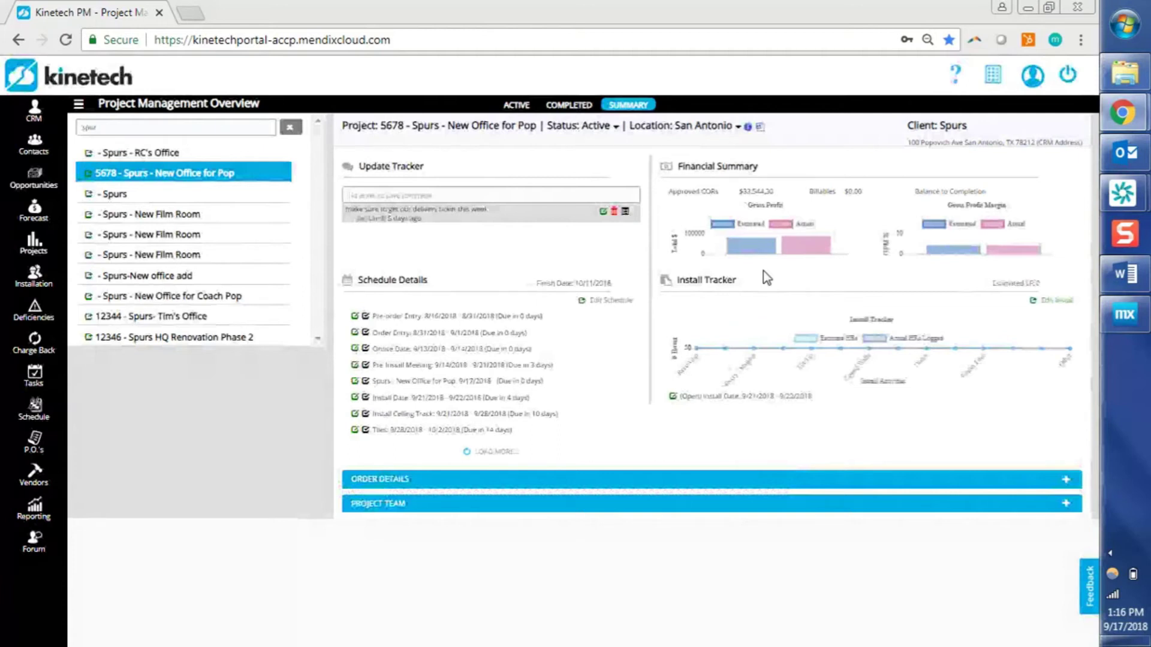
# Examine the estimated and actual values in the Gross Profit and Gross Profit Margin charts of the Financial Summary
pyautogui.moveTo(758, 250)
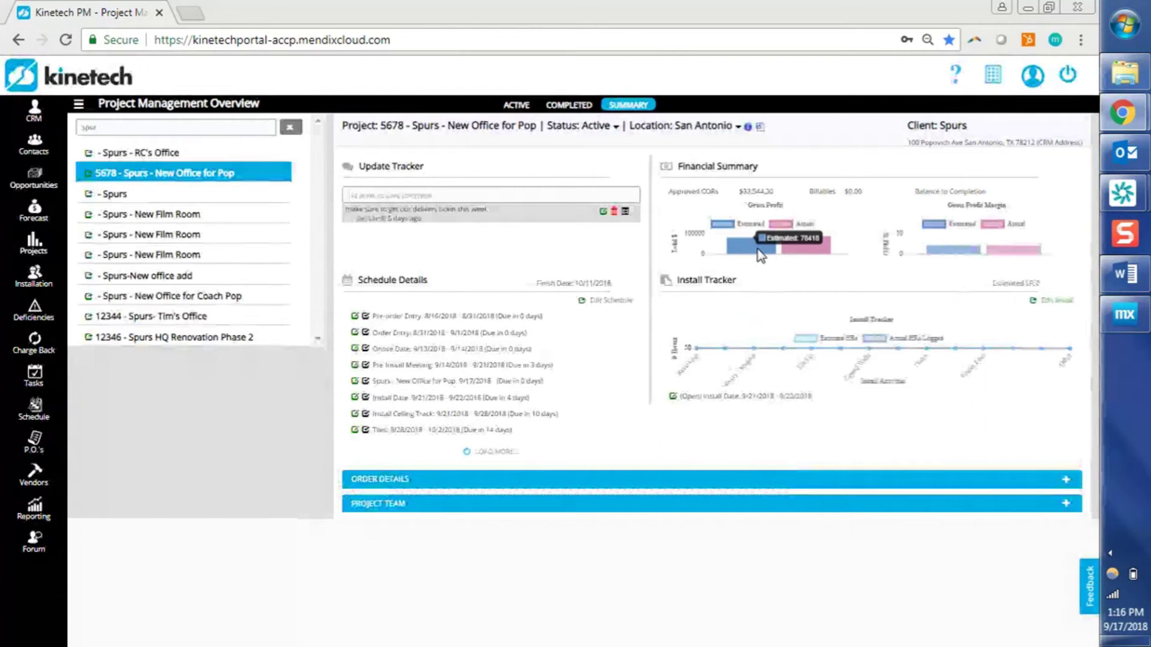
pyautogui.moveTo(815, 255)
pyautogui.moveTo(945, 259)
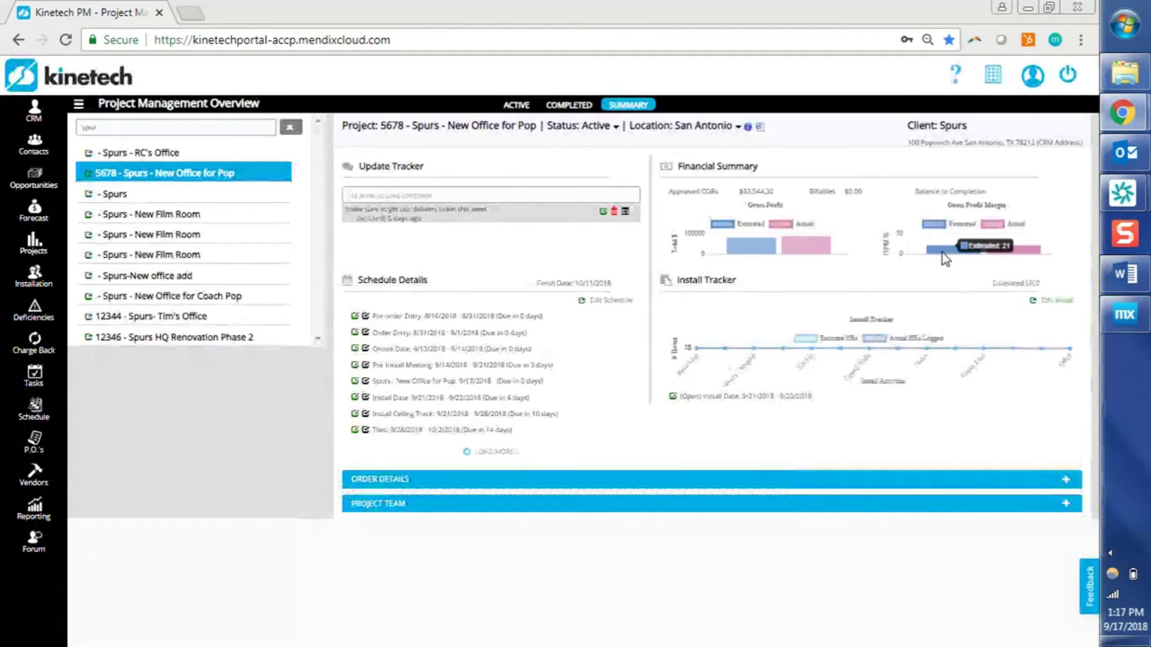
pyautogui.moveTo(1008, 255)
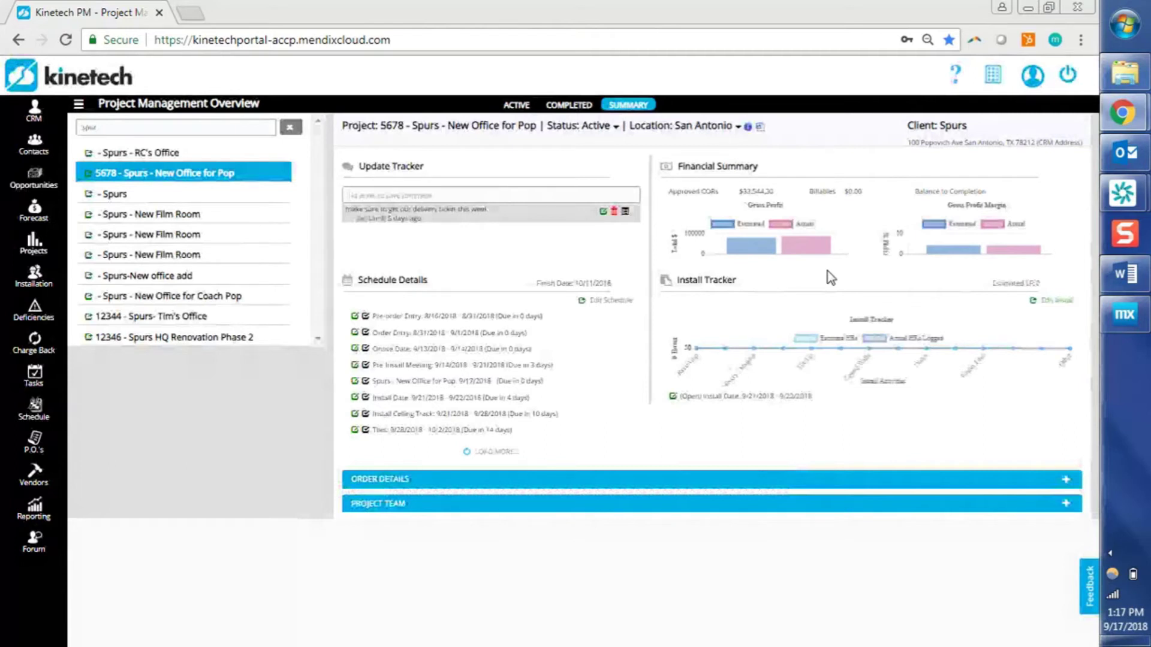
# Open the project's install details and review the status reports and the Install Tracker's estimated and actual hours by activity
pyautogui.moveTo(700, 354)
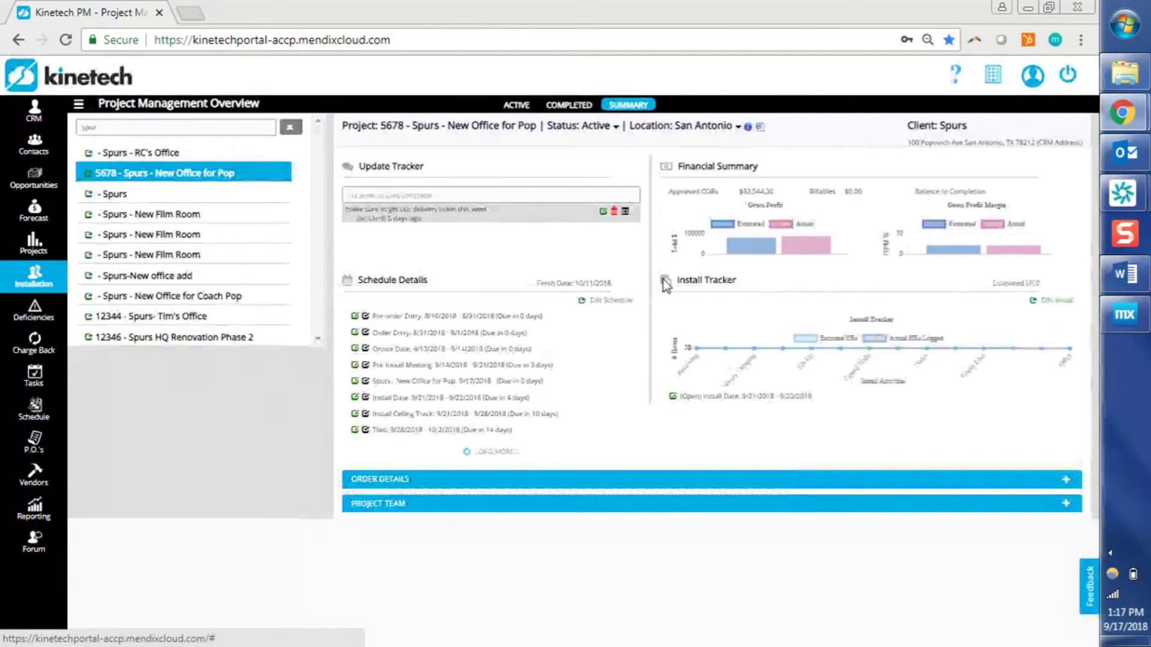
pyautogui.click(1060, 301)
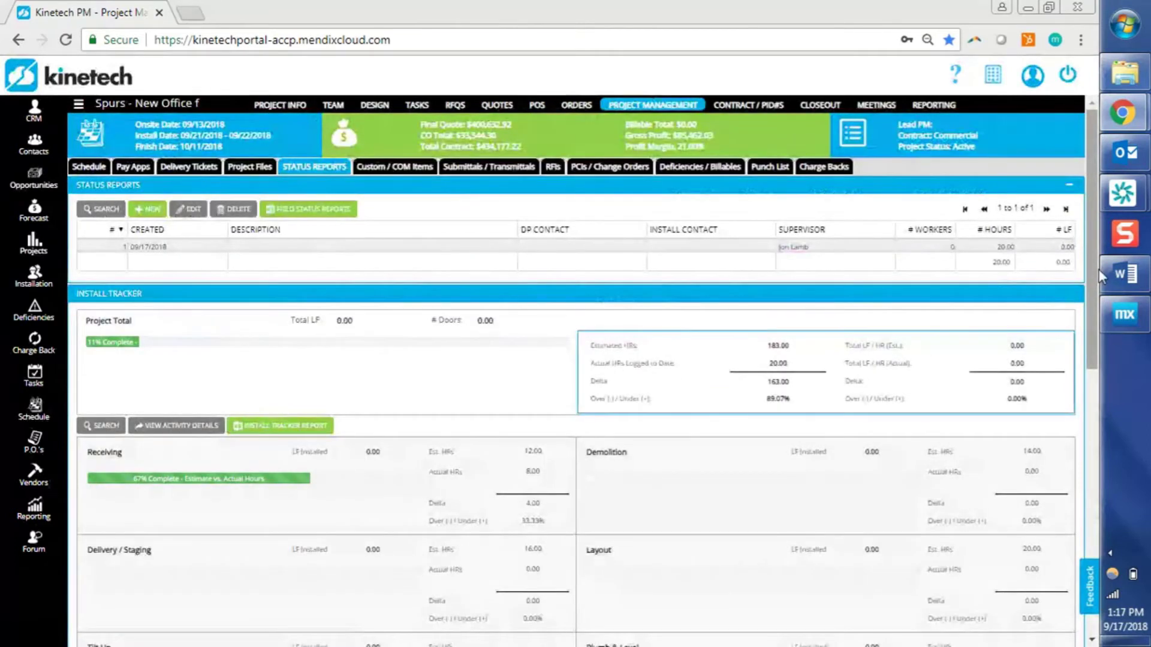
pyautogui.moveTo(1099, 271); pyautogui.dragTo(1096, 369)
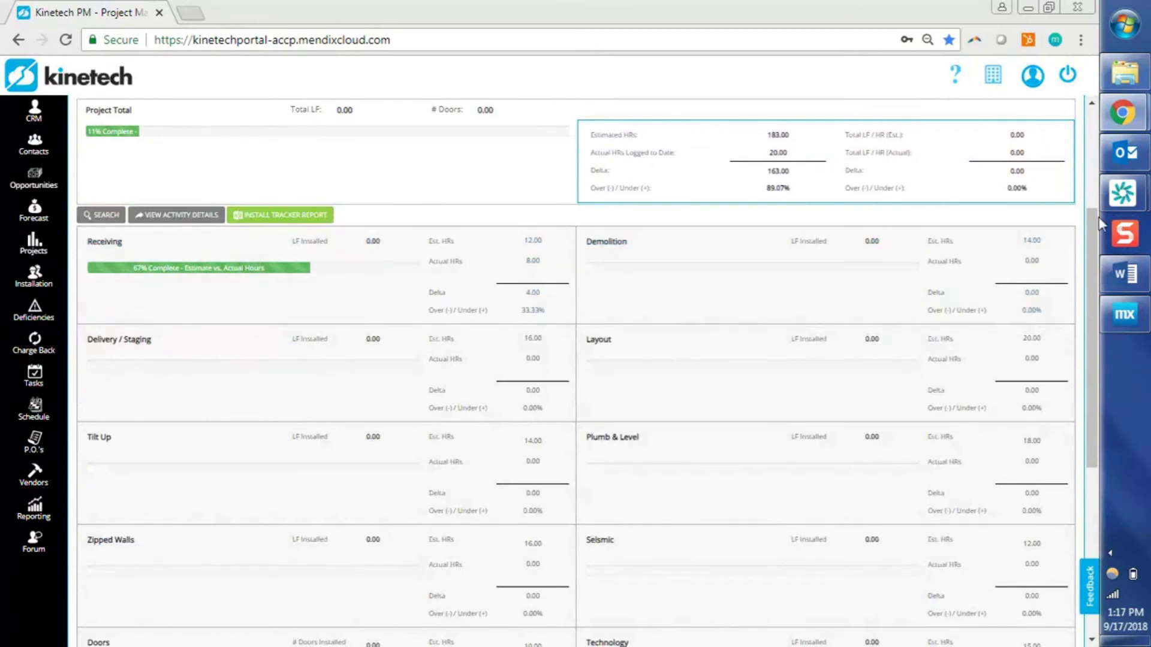
pyautogui.scroll(4, 1092, 188)
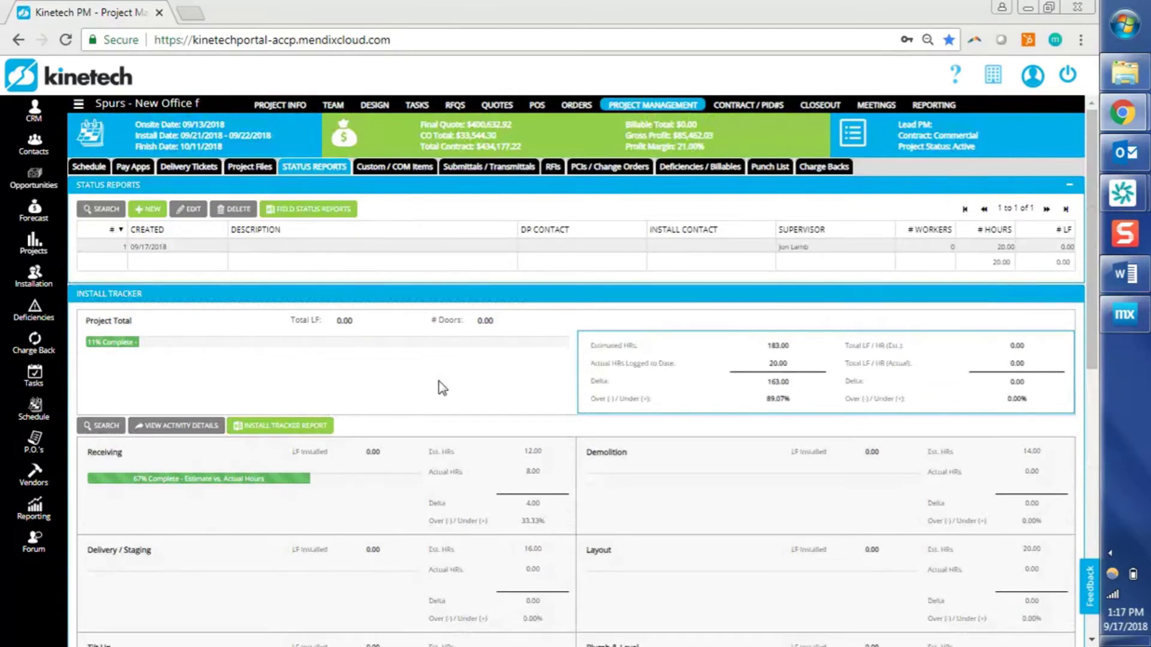
pyautogui.scroll(-1, 441, 387)
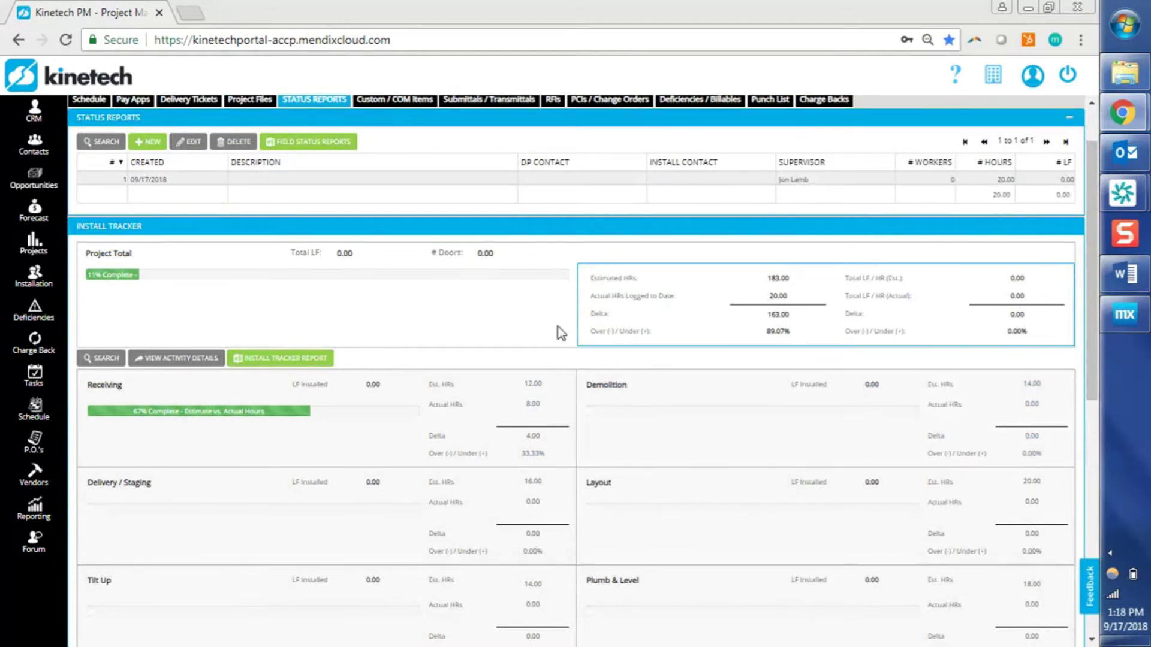
# Open the 09/17/2018 status report and its Receiving activity, and save both without editing them
pyautogui.click(563, 180)
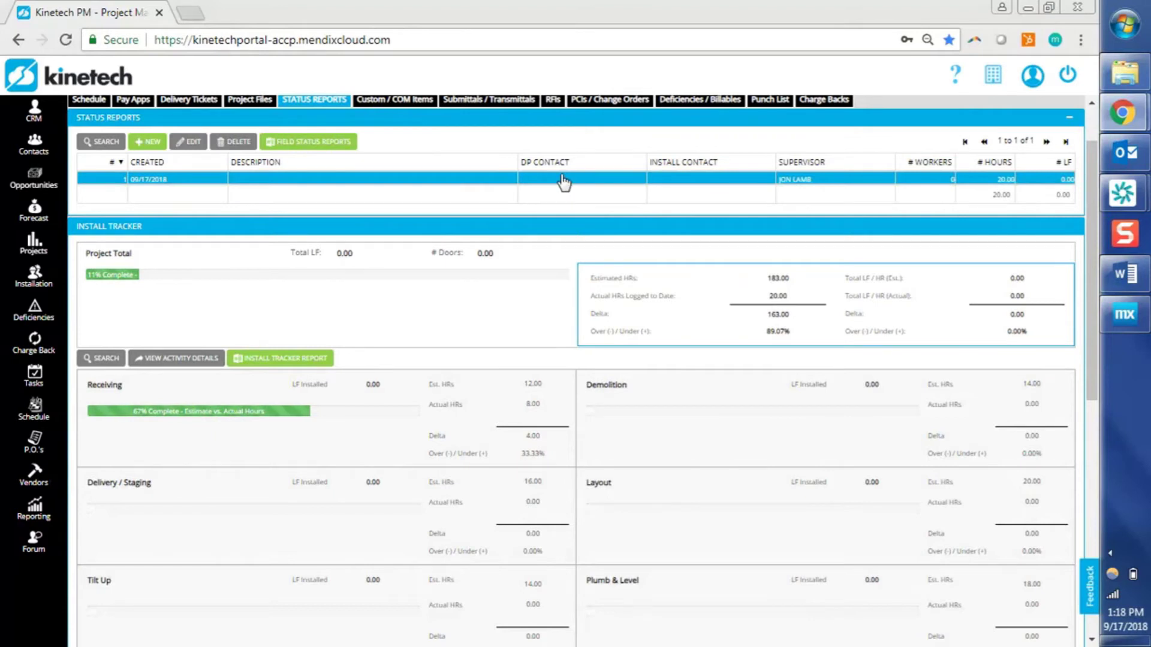
pyautogui.doubleClick(563, 179)
pyautogui.doubleClick(434, 410)
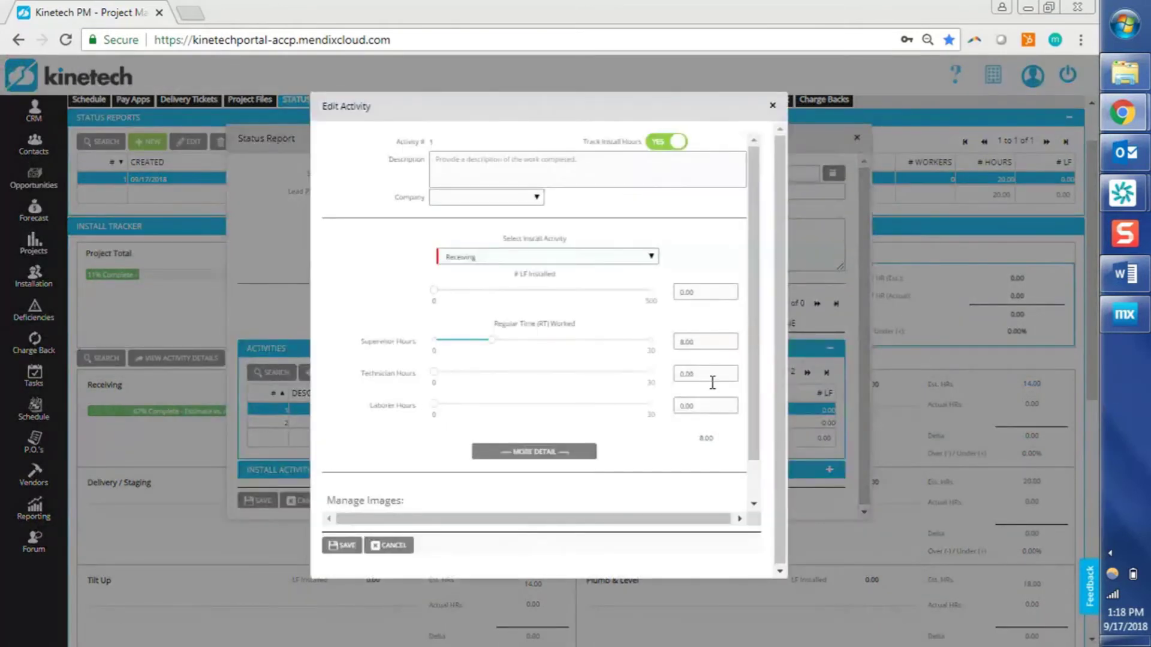
pyautogui.click(345, 547)
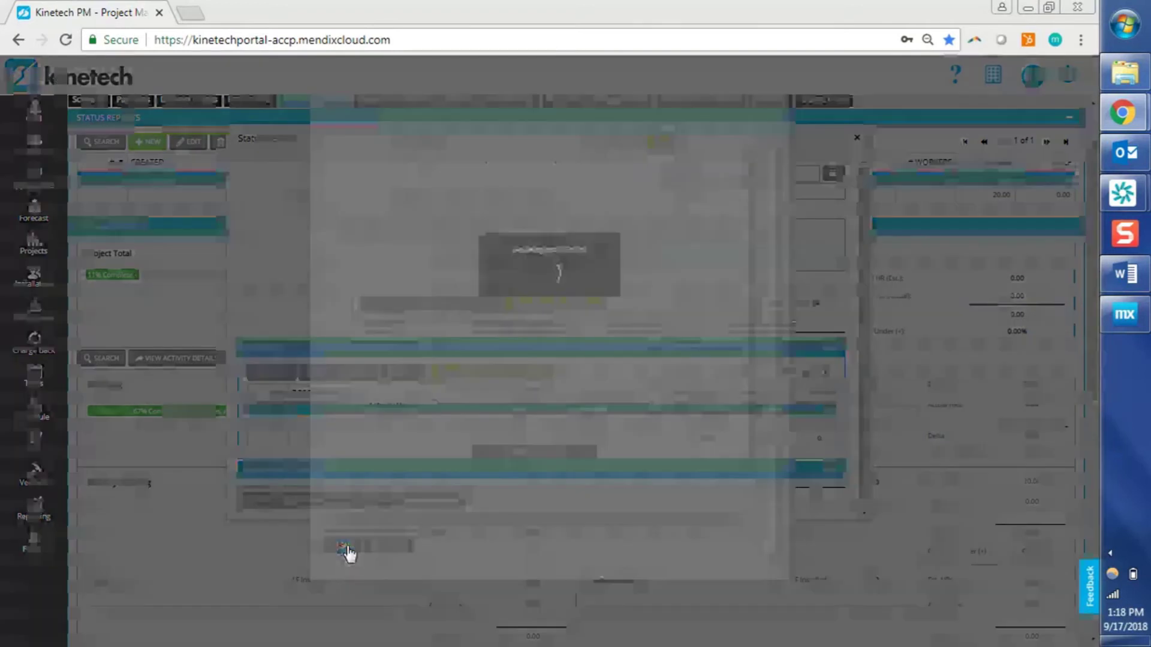
pyautogui.click(262, 501)
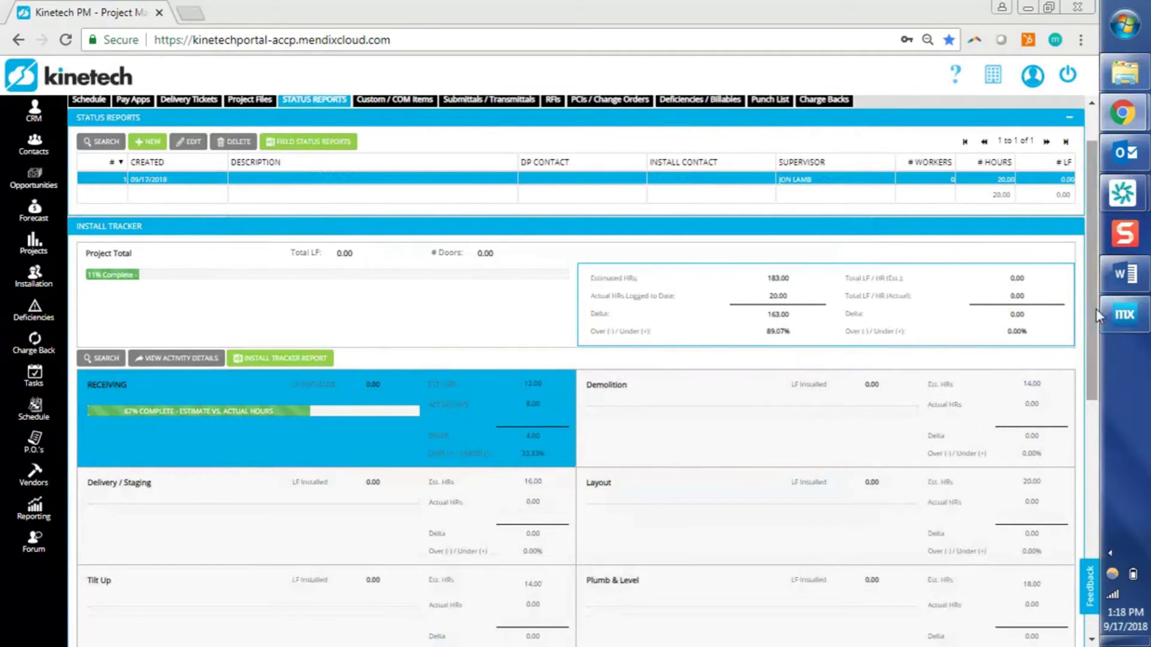
# Review the remaining Install Tracker activities, including Doors, and return to the project's summary page
pyautogui.moveTo(1095, 308); pyautogui.dragTo(1085, 490)
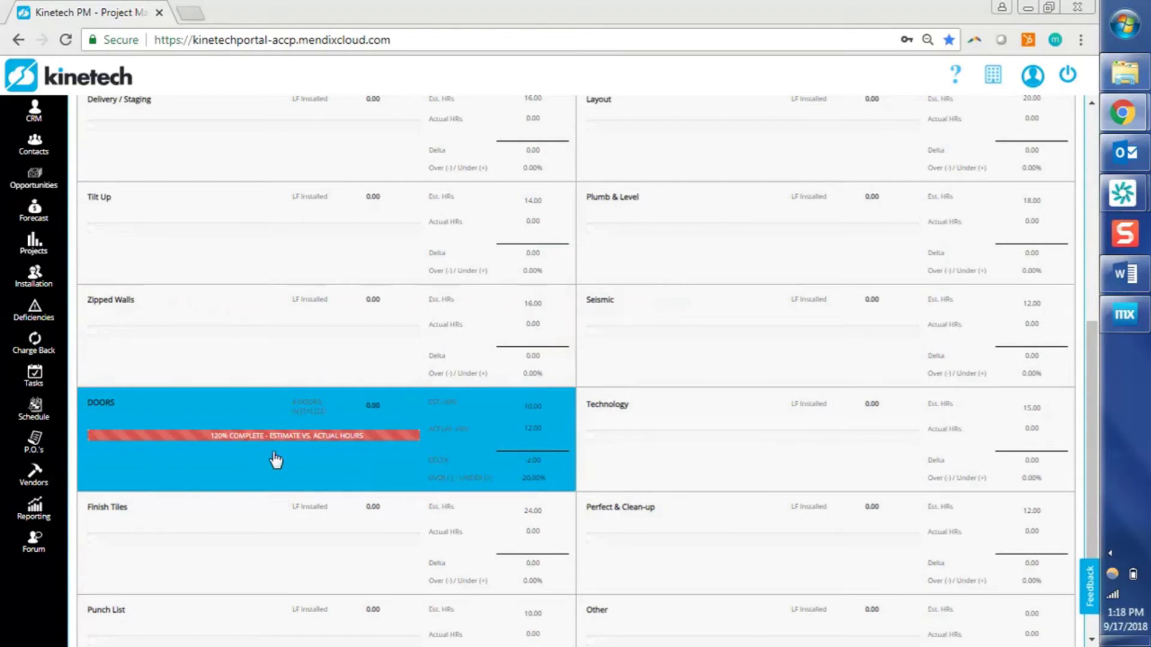
pyautogui.click(19, 39)
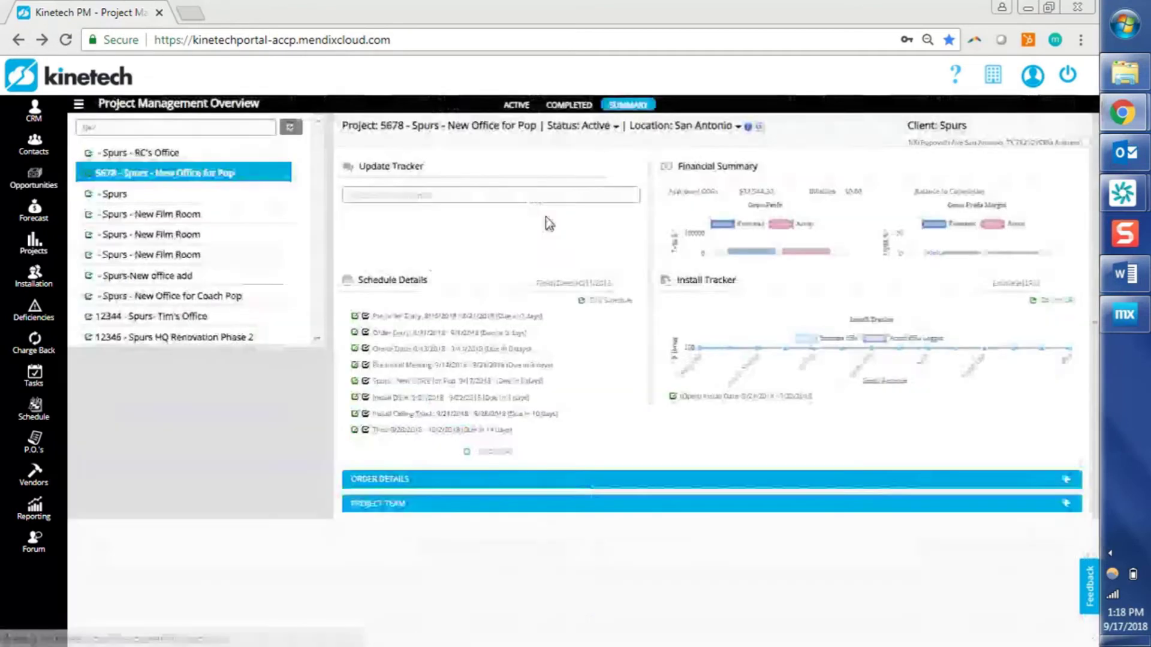
pyautogui.moveTo(700, 348)
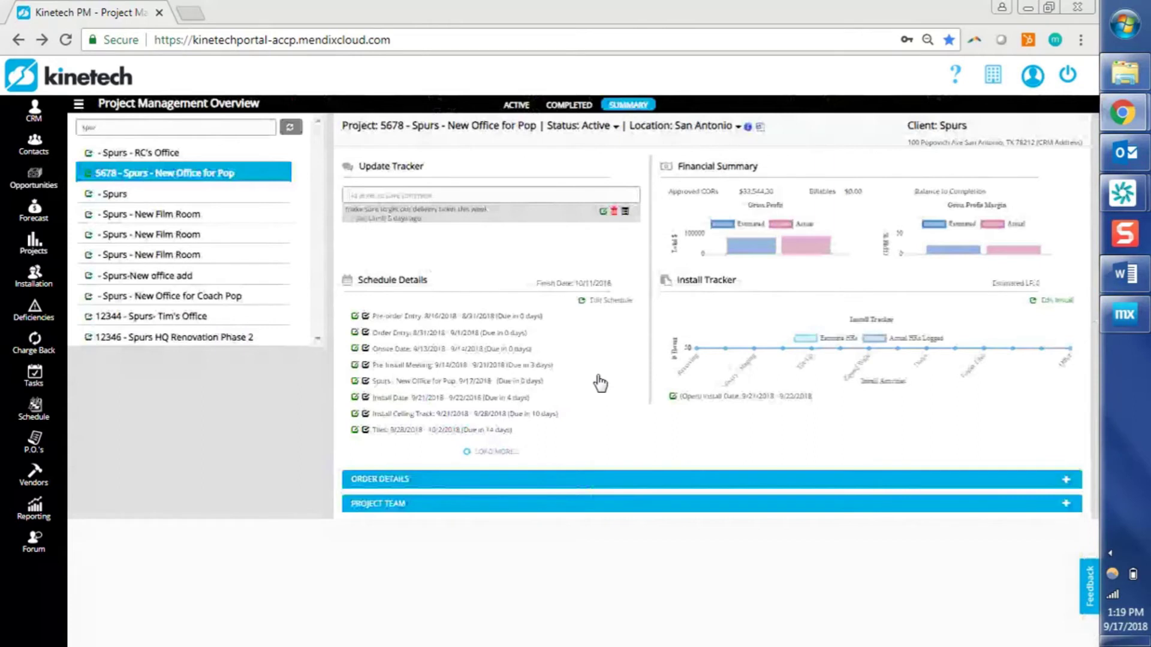
# Close the Onsite Date schedule item, and open the Pre-Install Meeting item for editing and save it as is
pyautogui.click(366, 349)
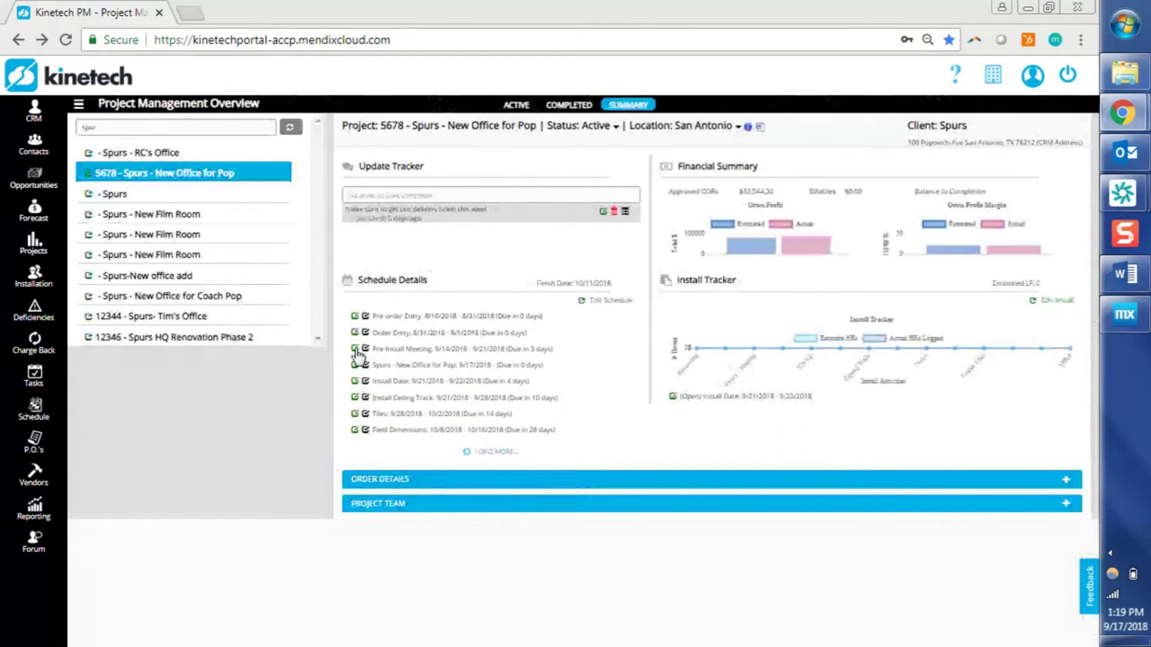
pyautogui.click(355, 349)
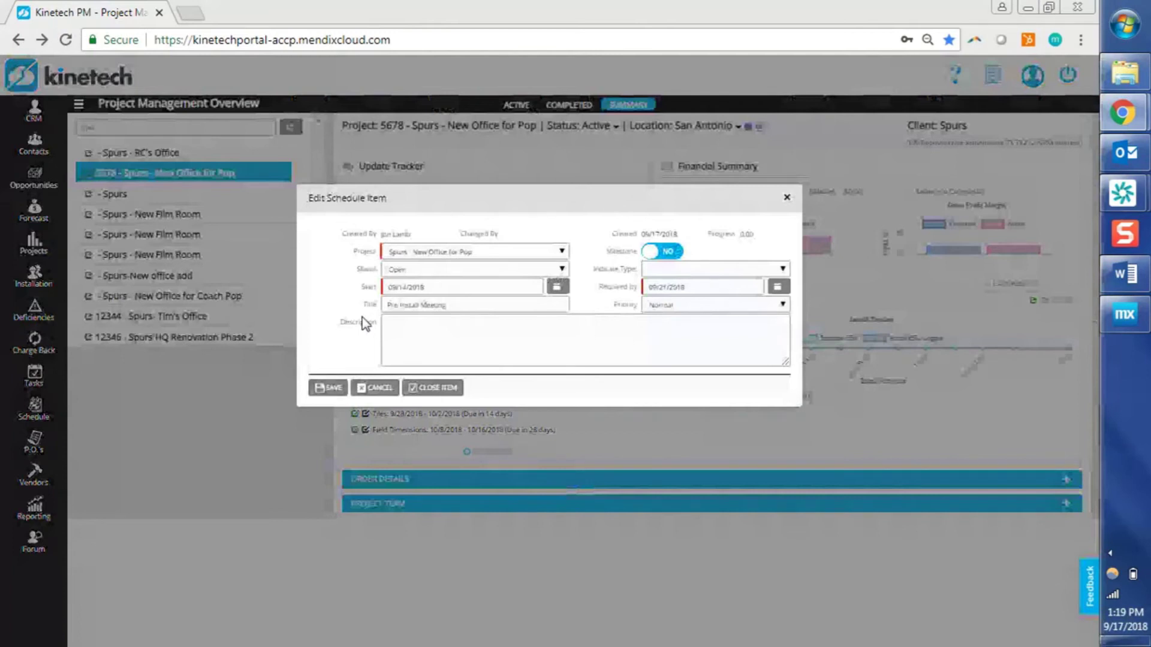
pyautogui.click(328, 388)
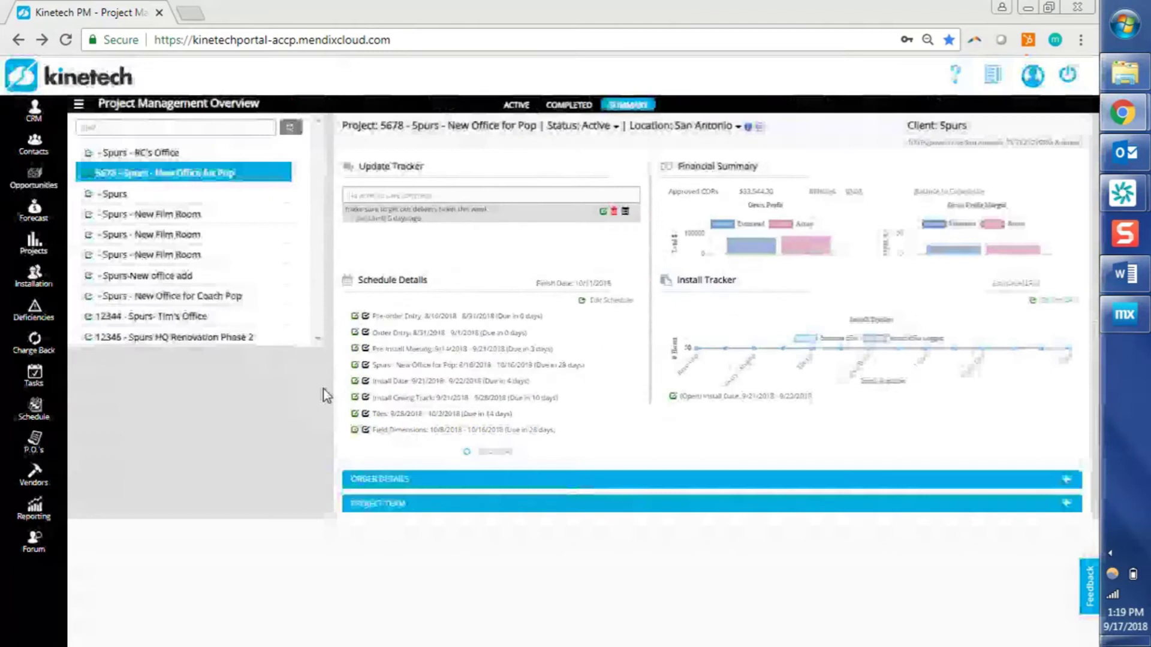
# Expand the Project Team and Order Details sections and examine the order's onsite date and delivery location
pyautogui.click(389, 503)
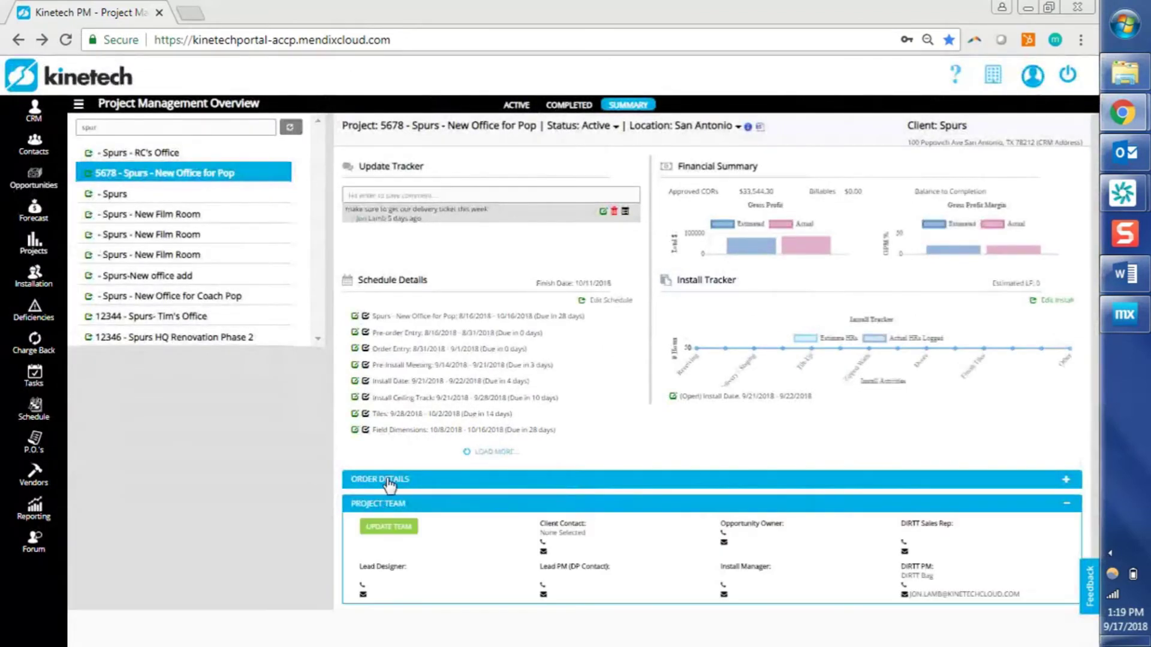
pyautogui.click(387, 481)
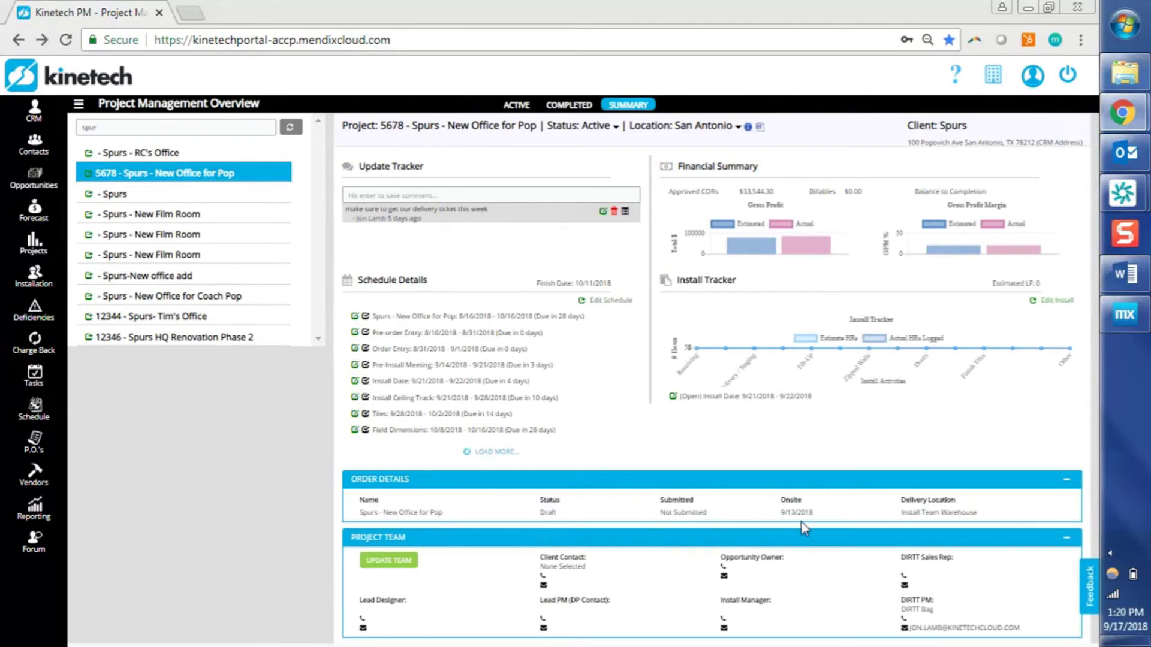
pyautogui.moveTo(800, 521); pyautogui.dragTo(839, 525)
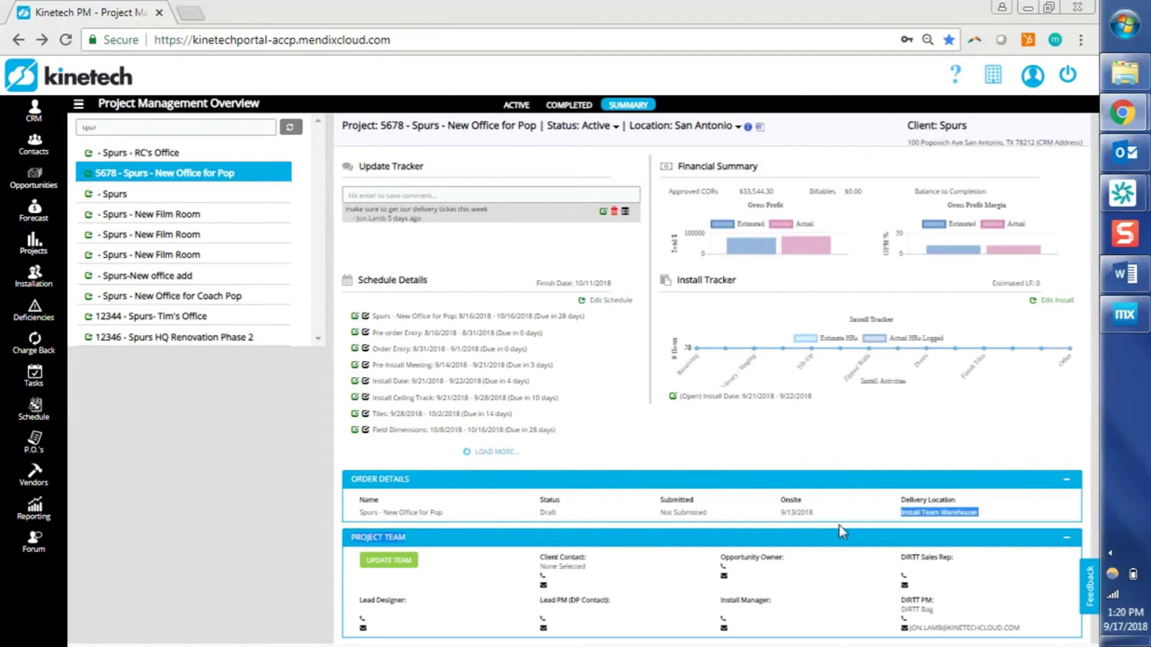
pyautogui.click(886, 521)
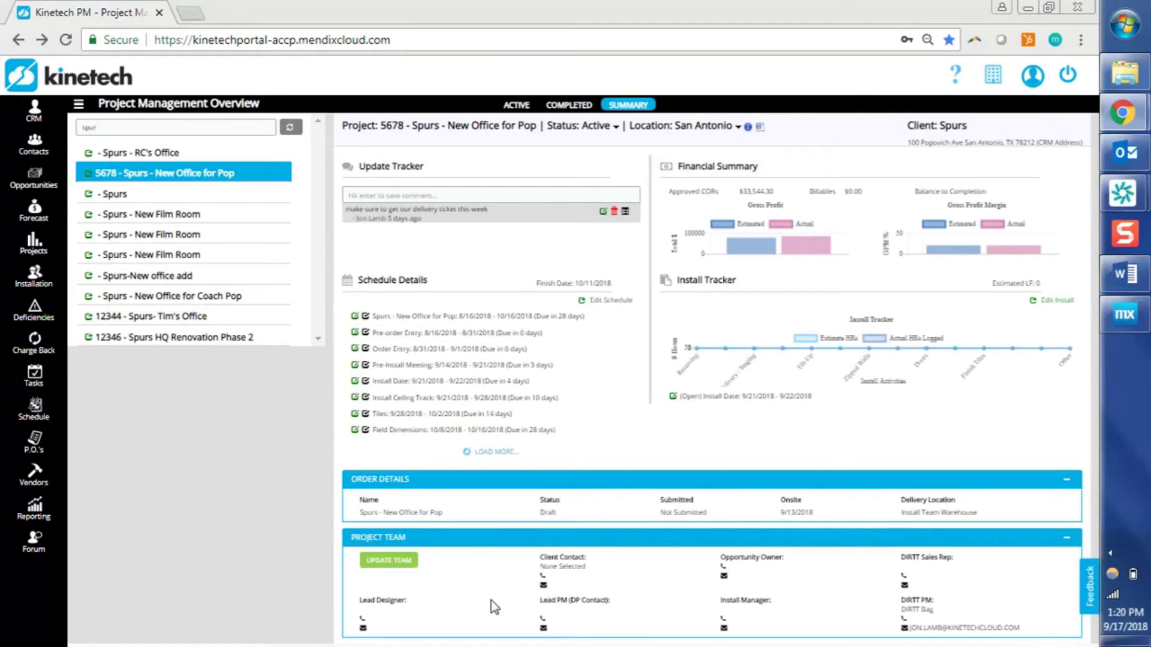
# Assign a Kinetech Training employee as the project's Lead Designer in the team management form and save the team
pyautogui.click(391, 563)
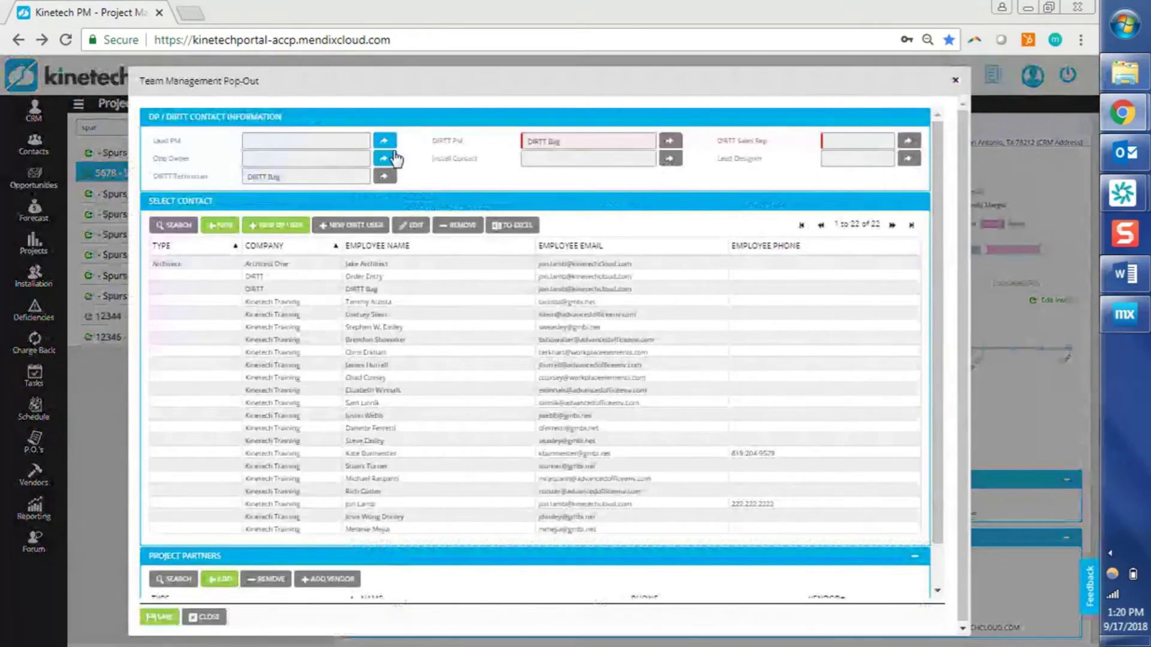
pyautogui.click(914, 168)
pyautogui.click(469, 306)
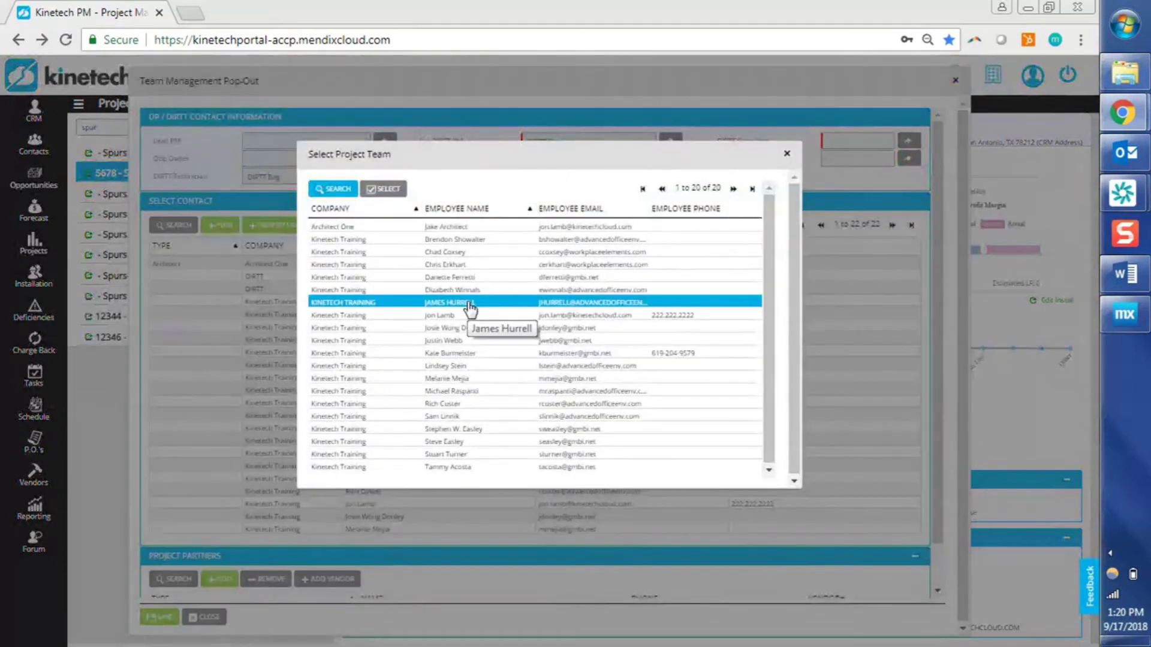
pyautogui.click(478, 291)
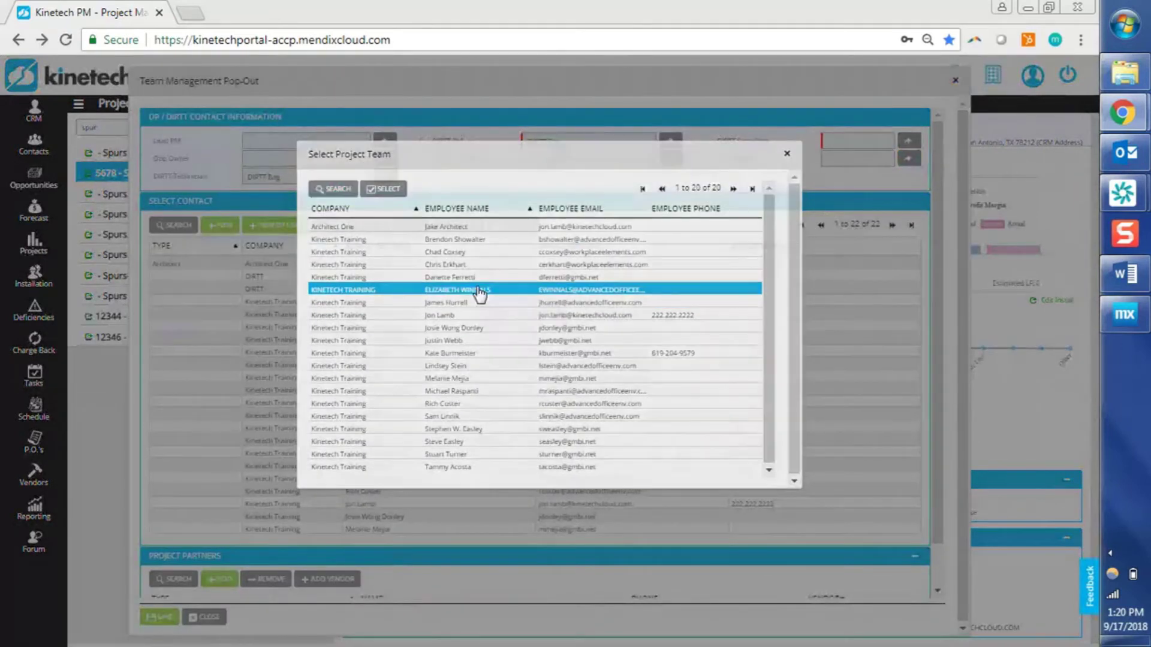
pyautogui.doubleClick(479, 291)
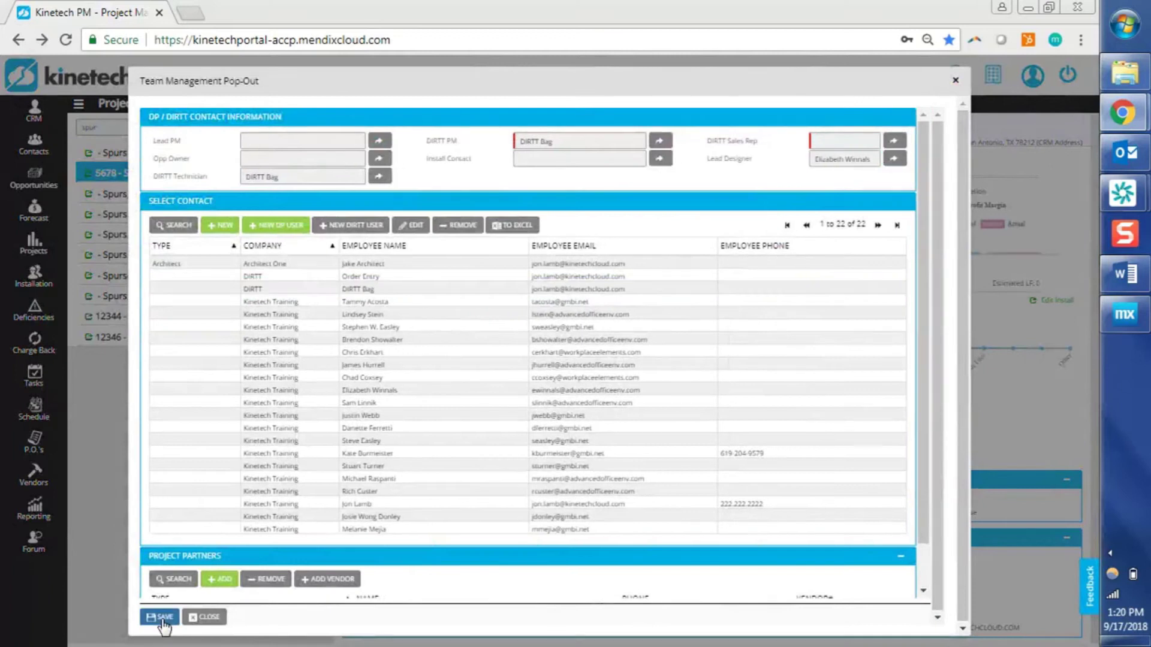
pyautogui.click(159, 617)
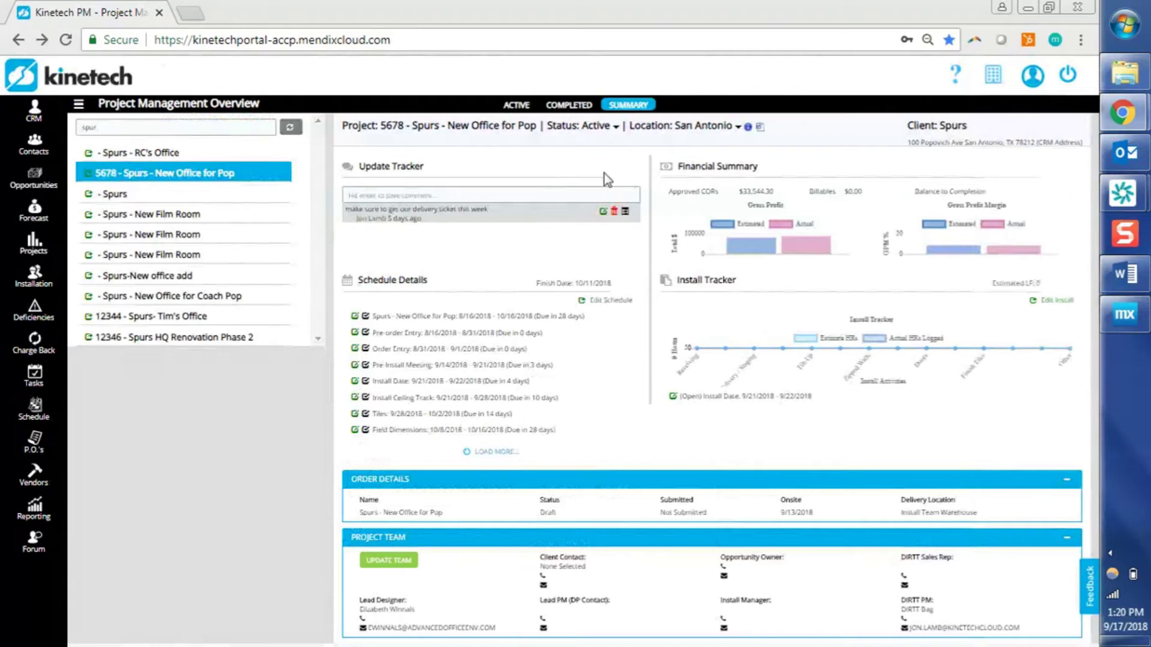
# Change the project's status to OE Preparation and its location to Houston
pyautogui.click(617, 132)
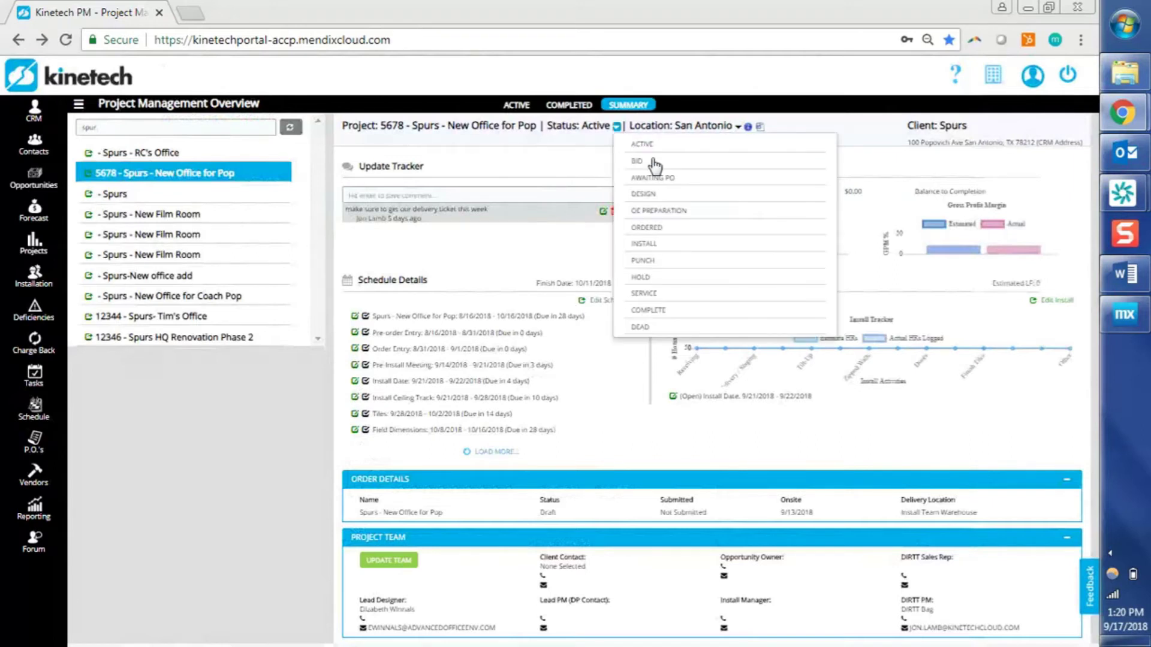
pyautogui.click(658, 211)
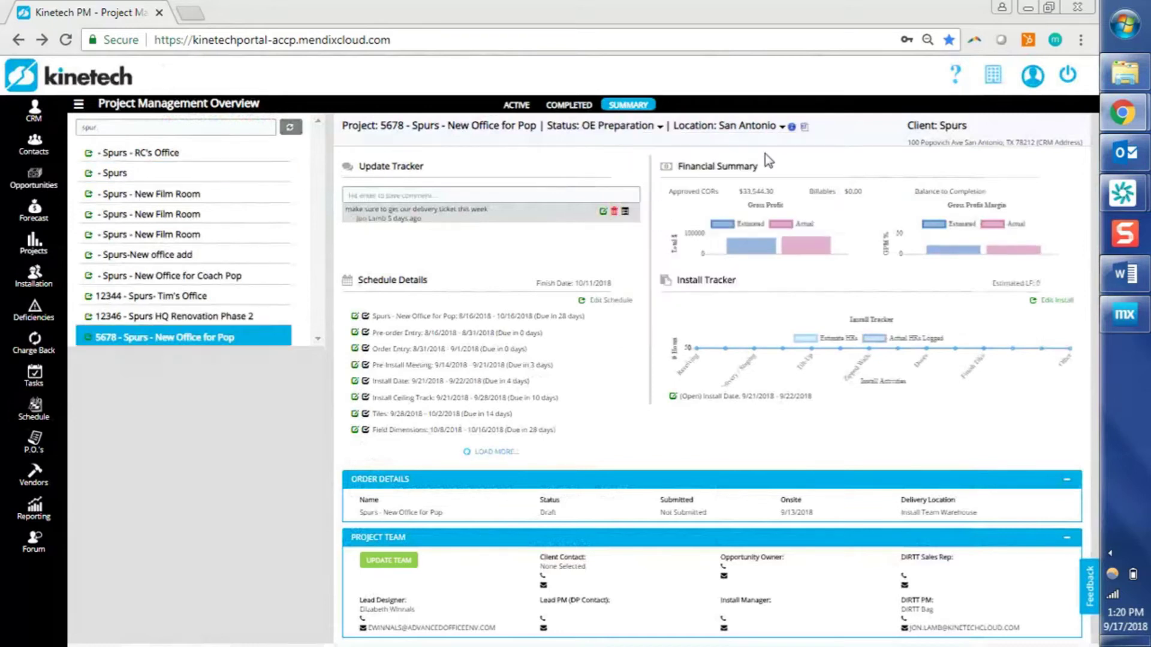
pyautogui.click(784, 128)
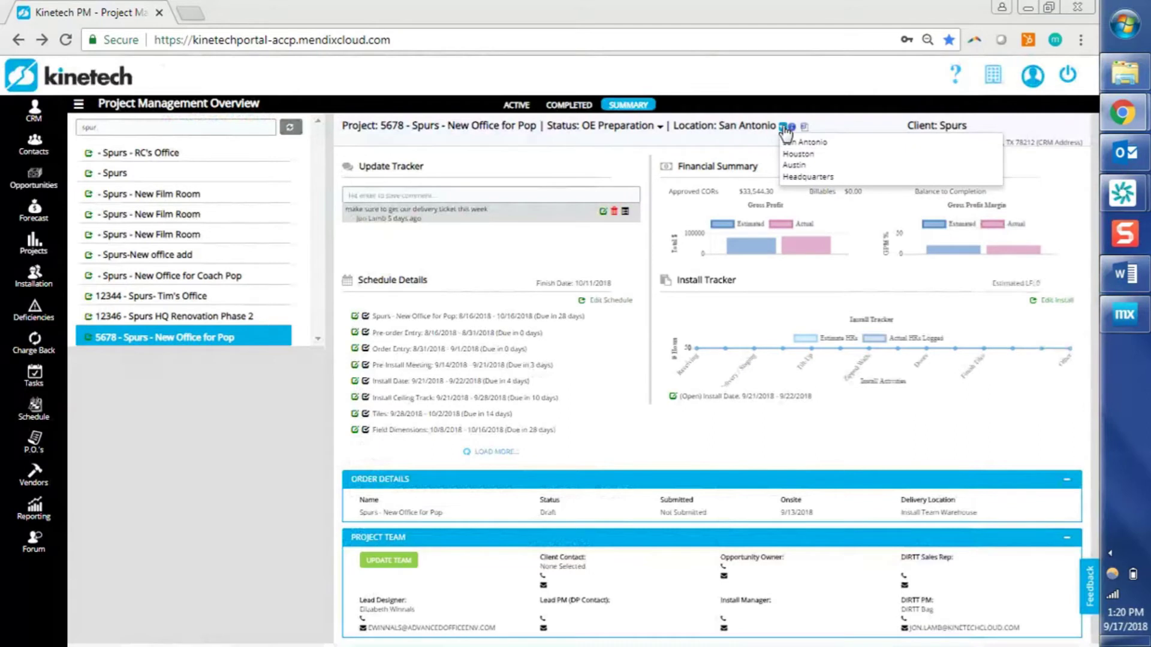
pyautogui.click(825, 145)
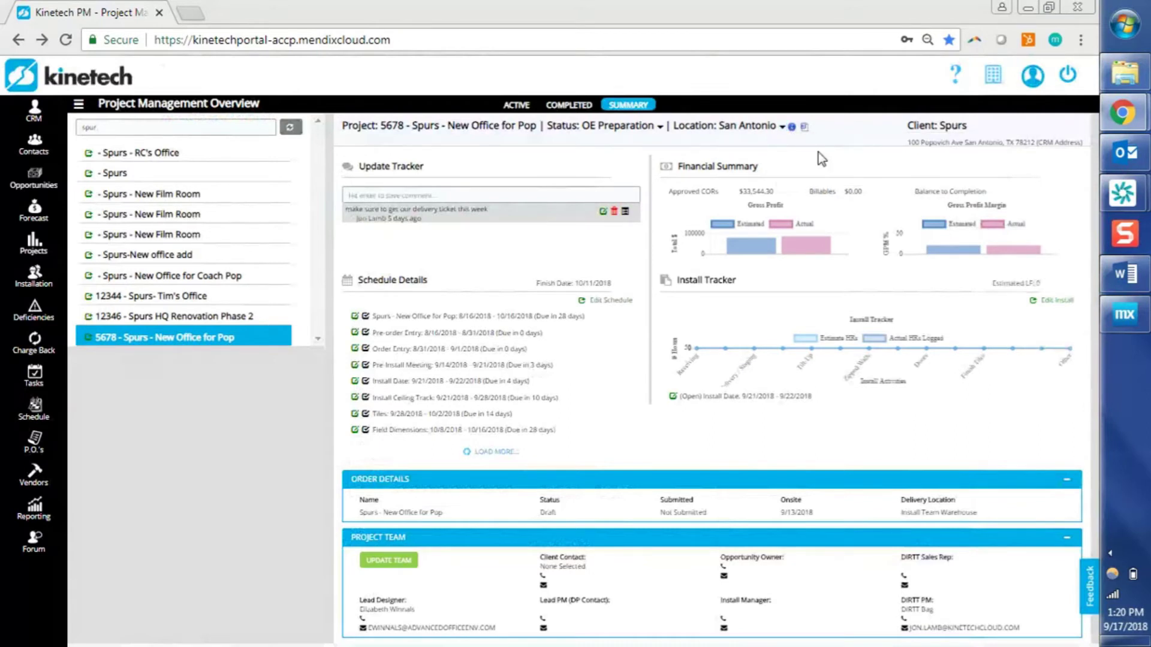
pyautogui.click(782, 128)
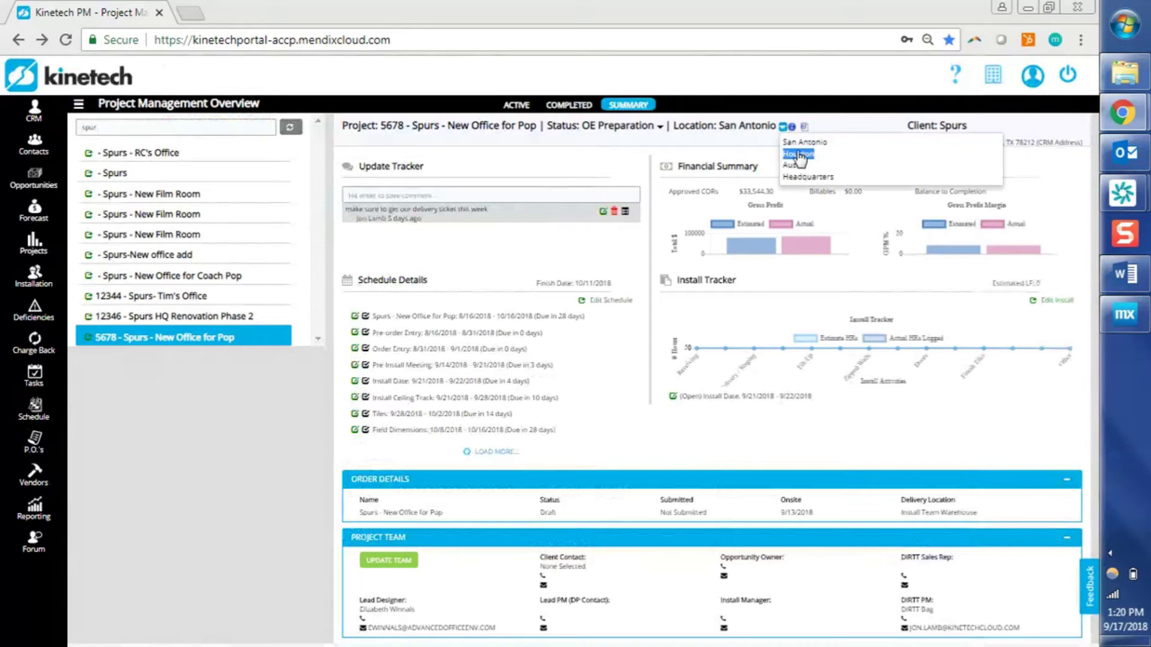
pyautogui.click(796, 154)
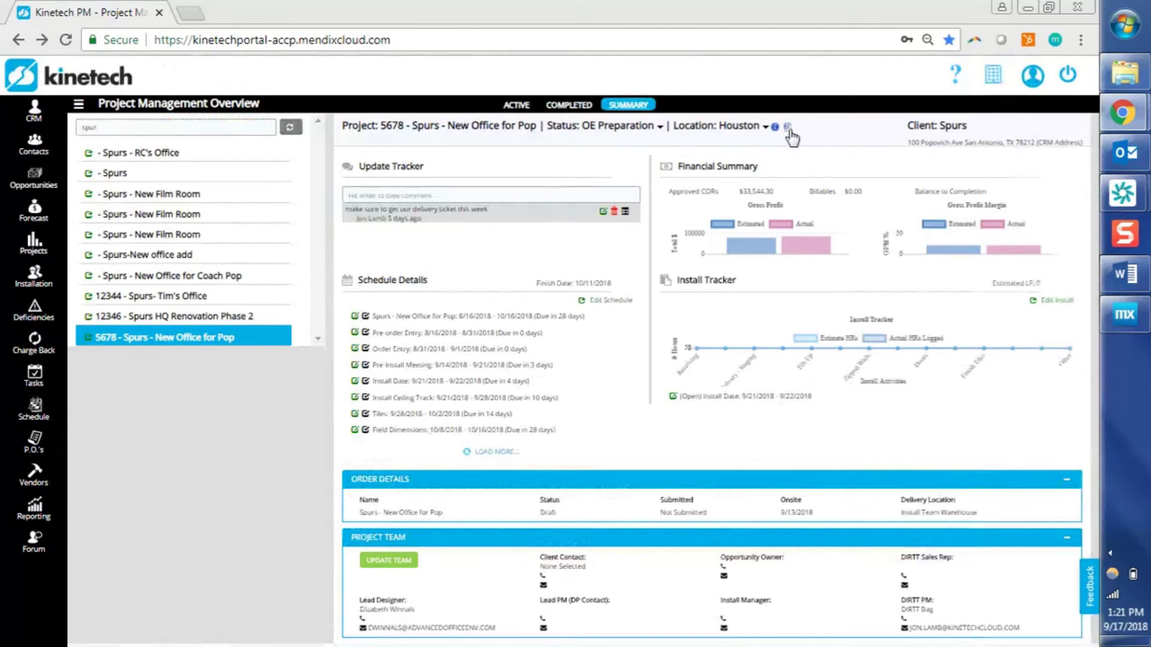
# Generate the project summary document, review its order, schedule and team details in Word, and switch back to Kinetech PM
pyautogui.click(788, 129)
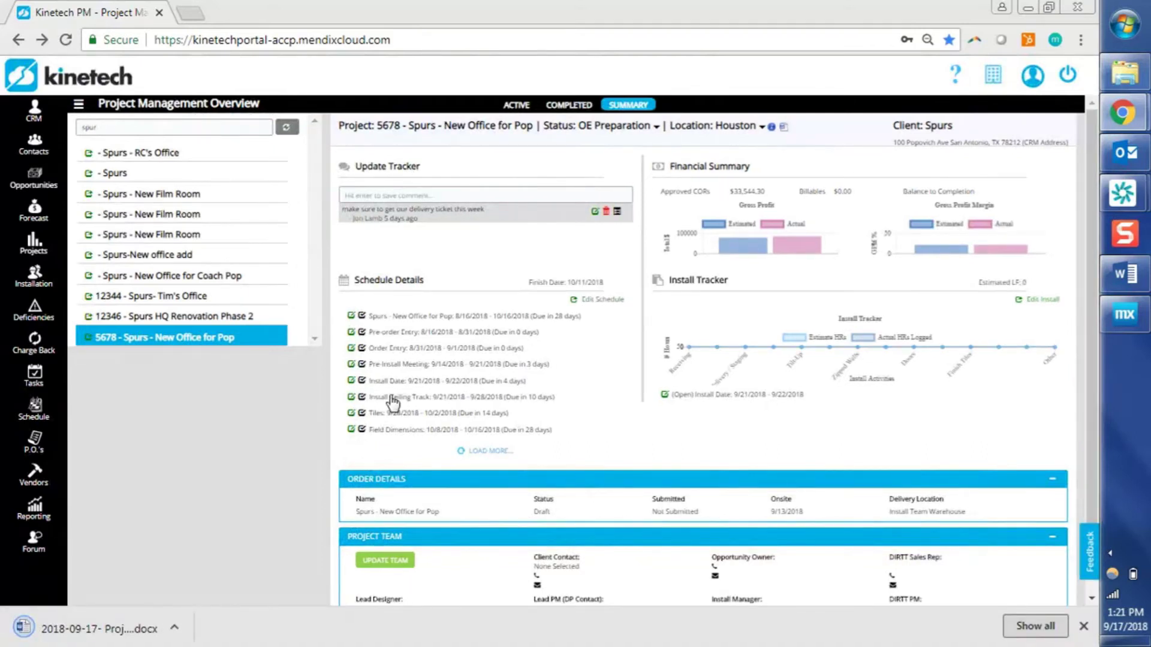
pyautogui.click(108, 633)
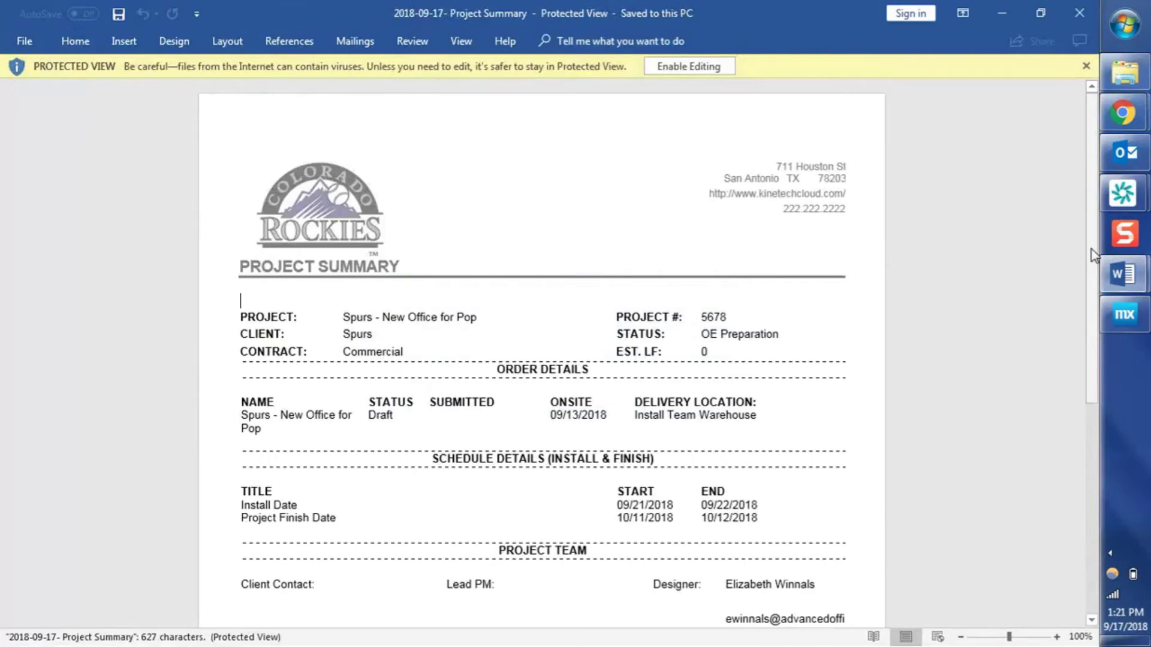
pyautogui.moveTo(1092, 255); pyautogui.dragTo(1097, 358)
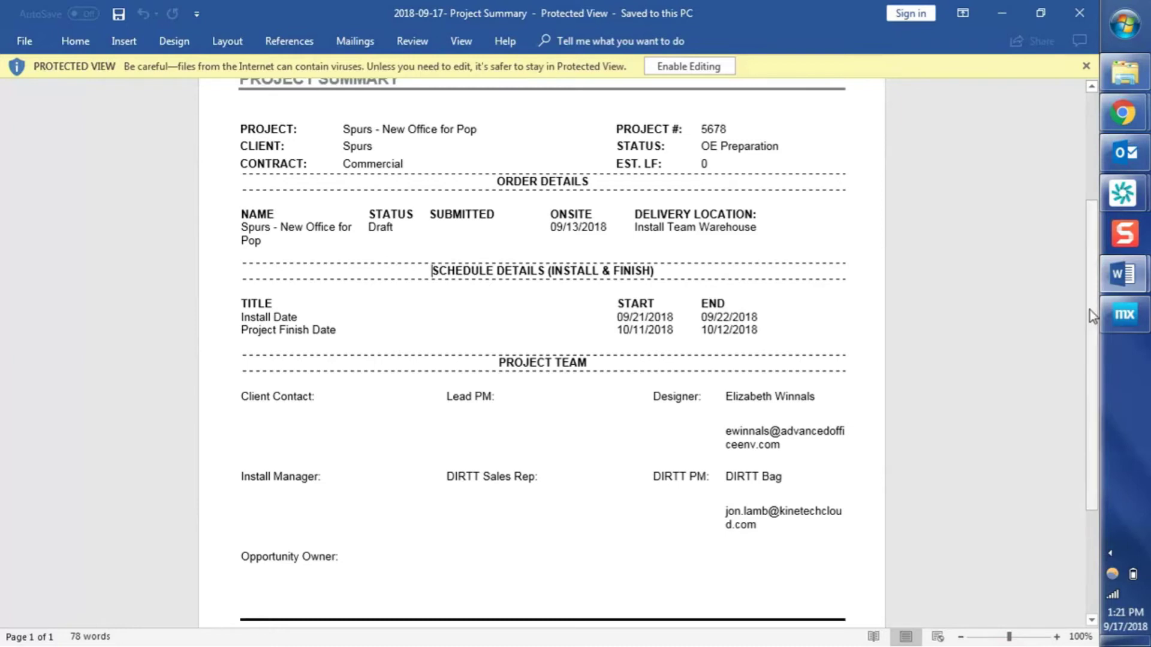
pyautogui.moveTo(1093, 303); pyautogui.dragTo(1073, 231)
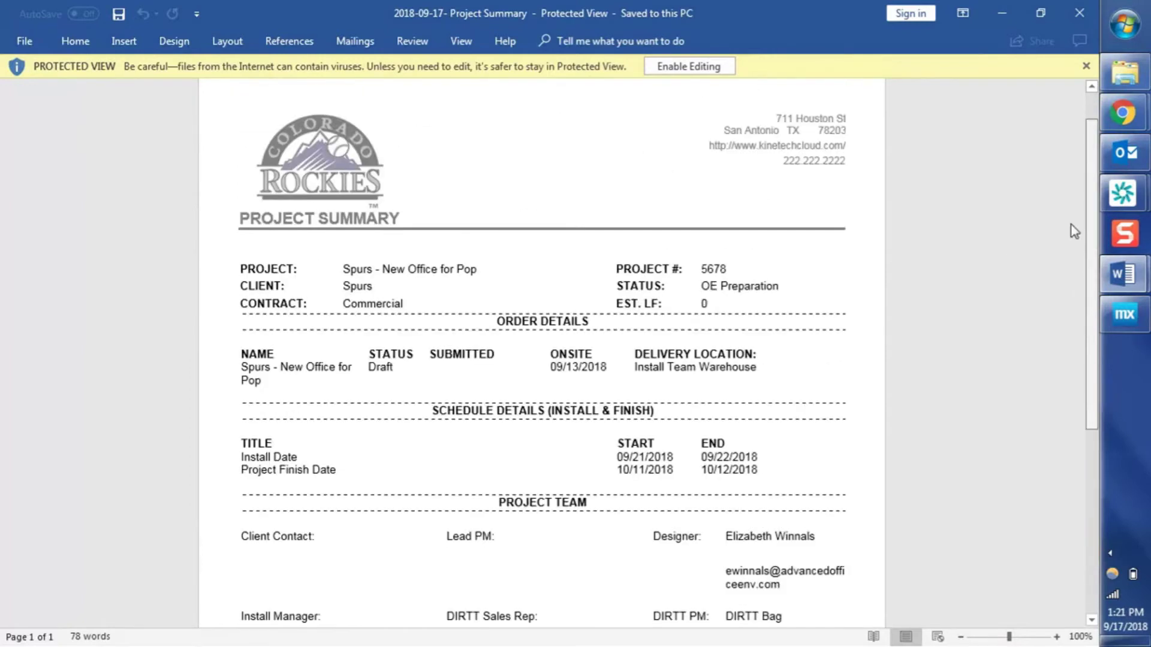
pyautogui.hotkey('alt', 'Tab')
pyautogui.press('Tab')
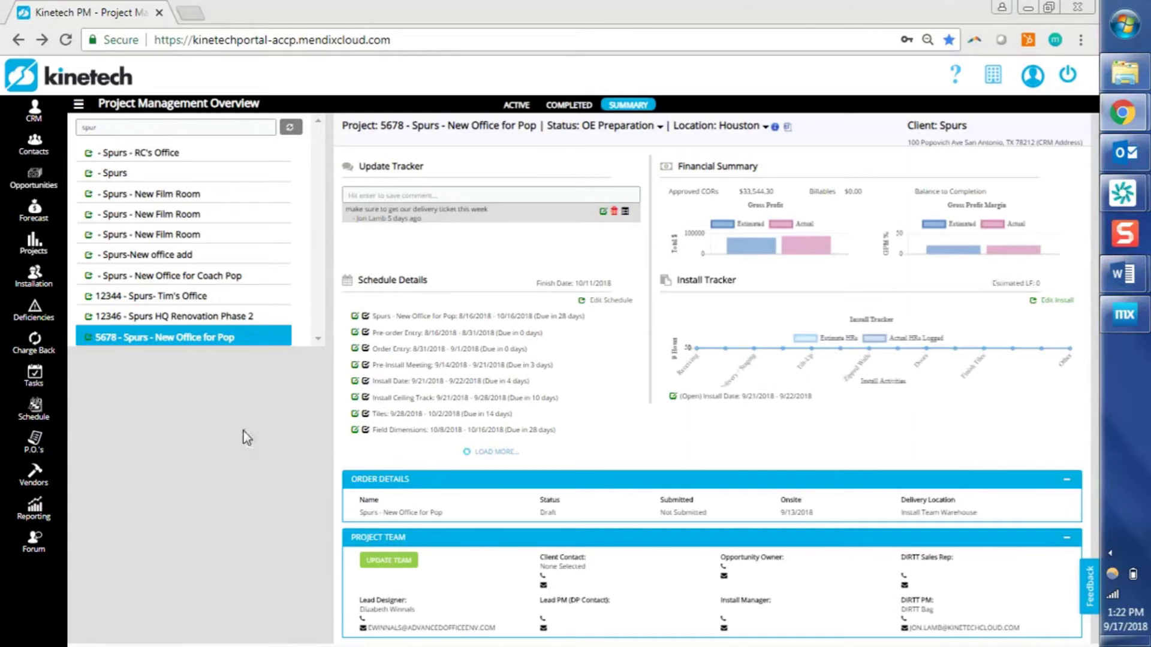
# Open the full record of project 5678 and select the approved request among its change orders
pyautogui.click(89, 338)
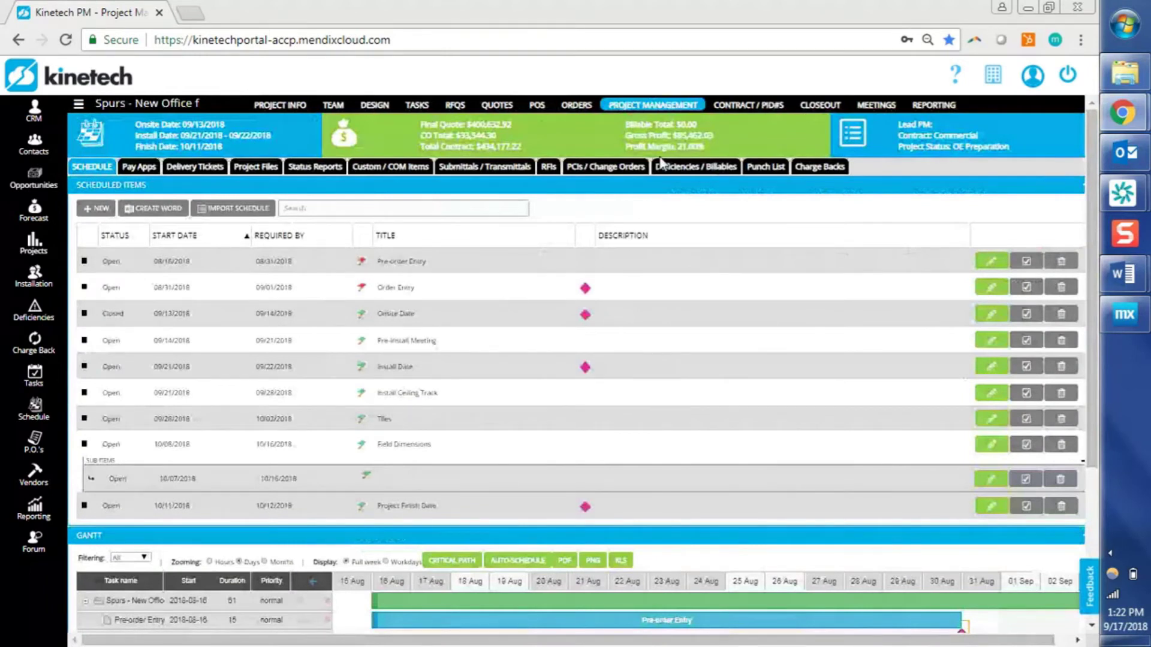
pyautogui.click(627, 169)
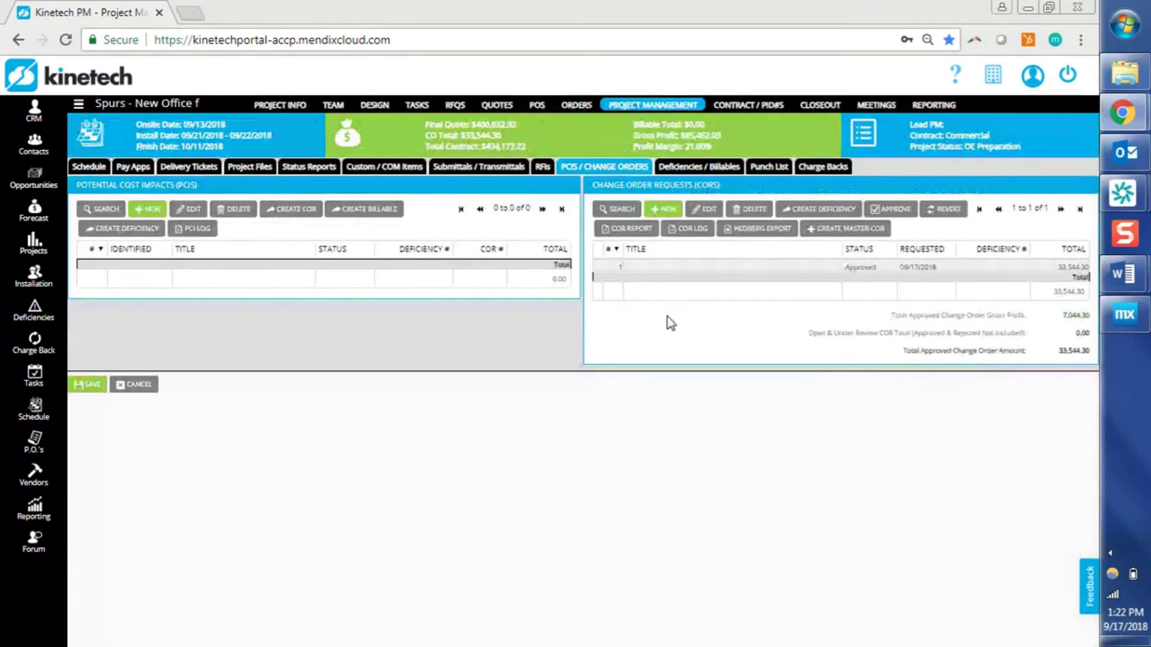
pyautogui.click(852, 269)
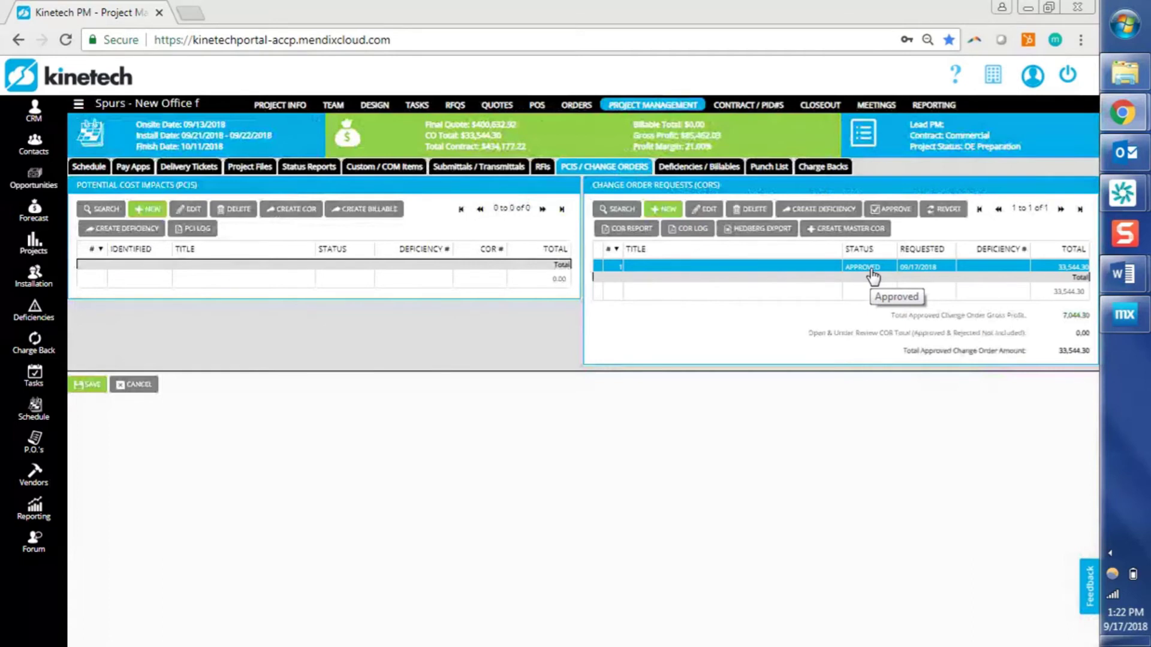
# Start a new change order request and title it "COR #2"
pyautogui.click(670, 209)
pyautogui.click(282, 150)
pyautogui.write('COR #2')
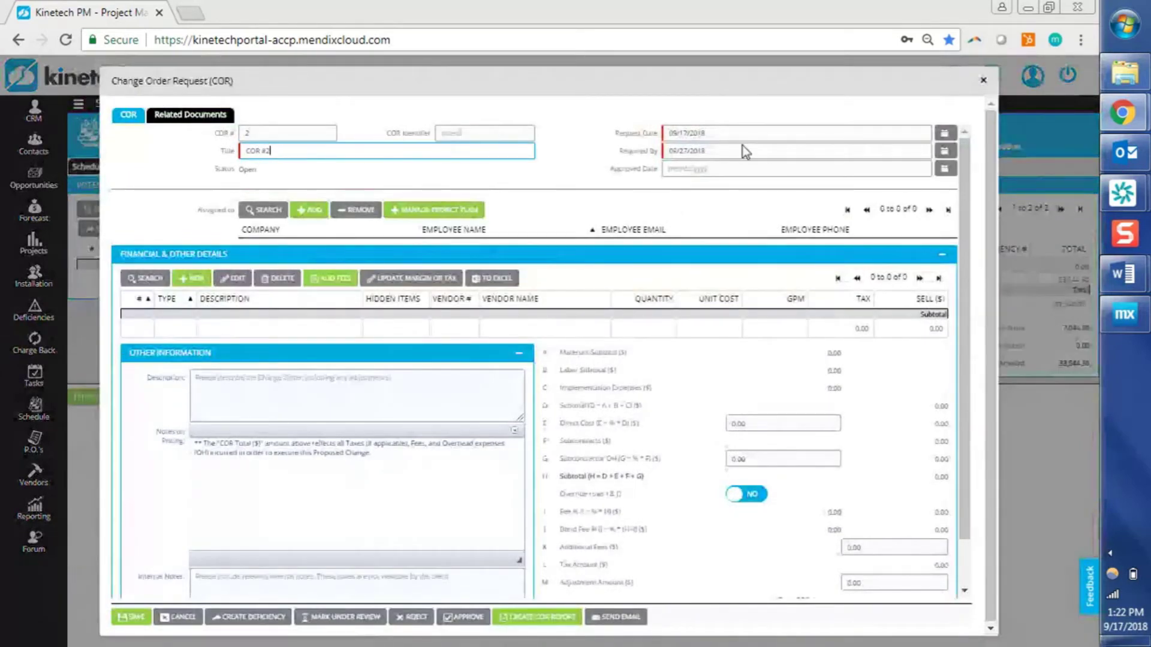
pyautogui.click(751, 154)
pyautogui.click(728, 169)
pyautogui.click(339, 181)
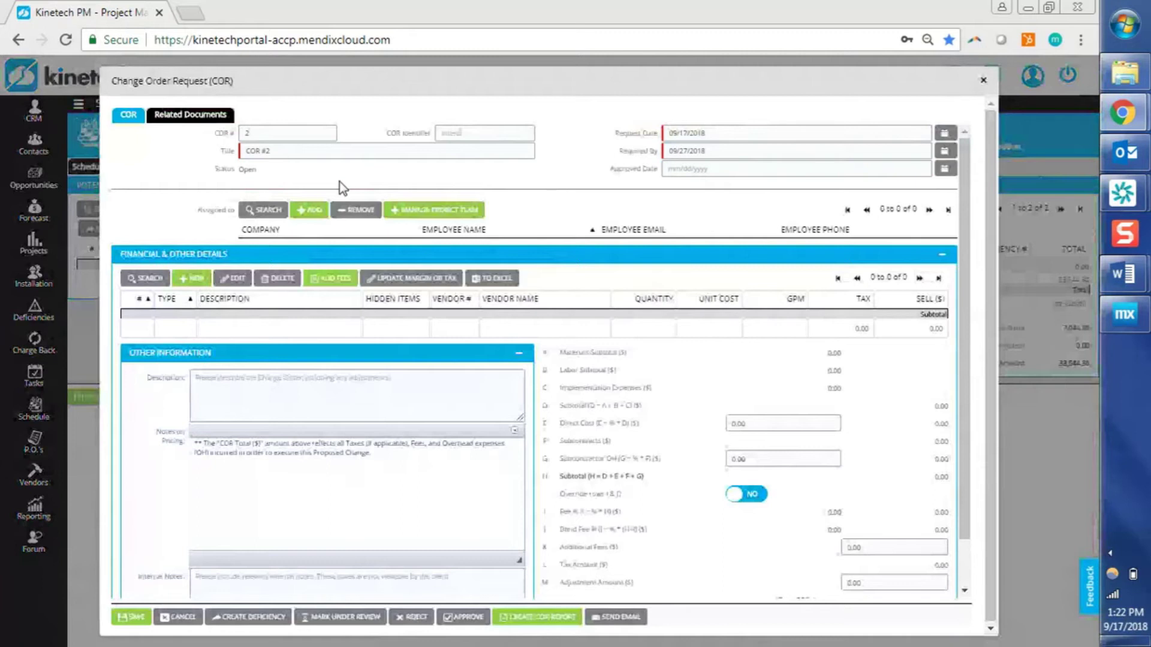
# Assign the Kinetech Training team member whose phone number is listed to the change order request
pyautogui.click(314, 209)
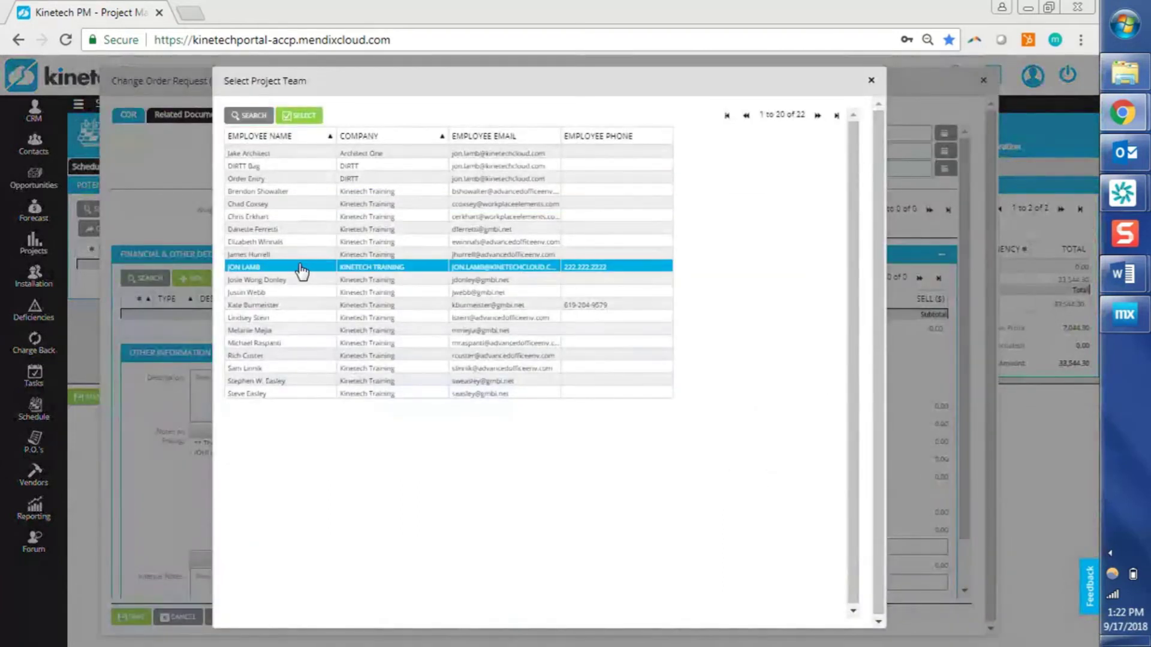
pyautogui.doubleClick(301, 270)
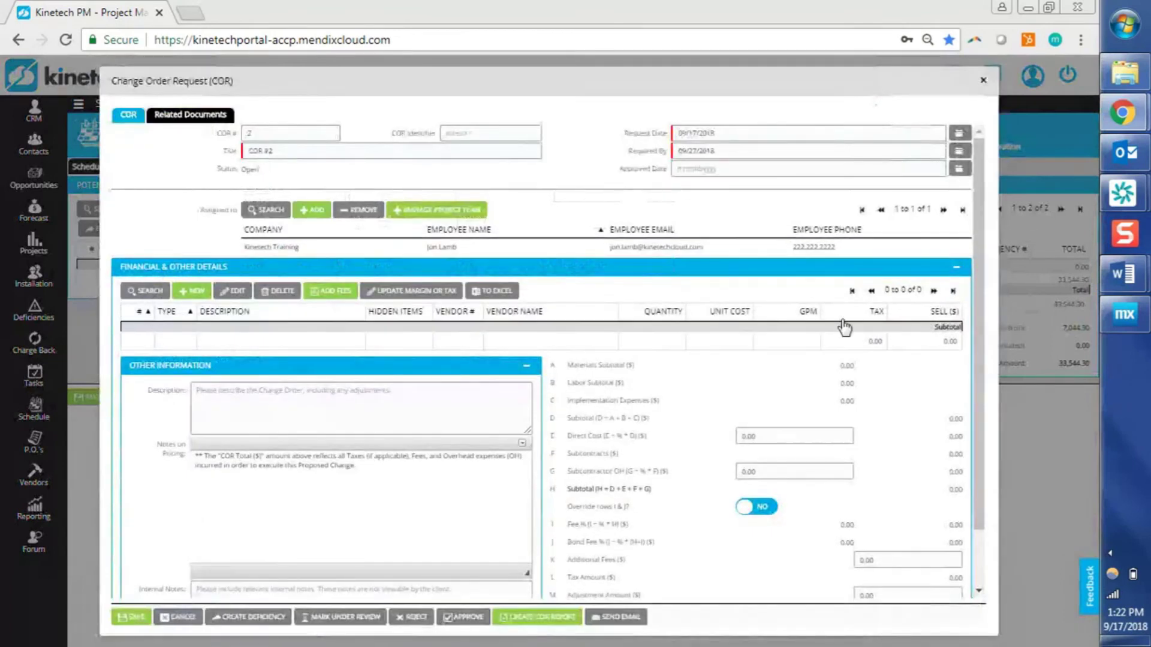
# Start a Materials line item described as "Writeaway board" with a unit cost of 800 and a GPM of 20%
pyautogui.scroll(-1, 983, 320)
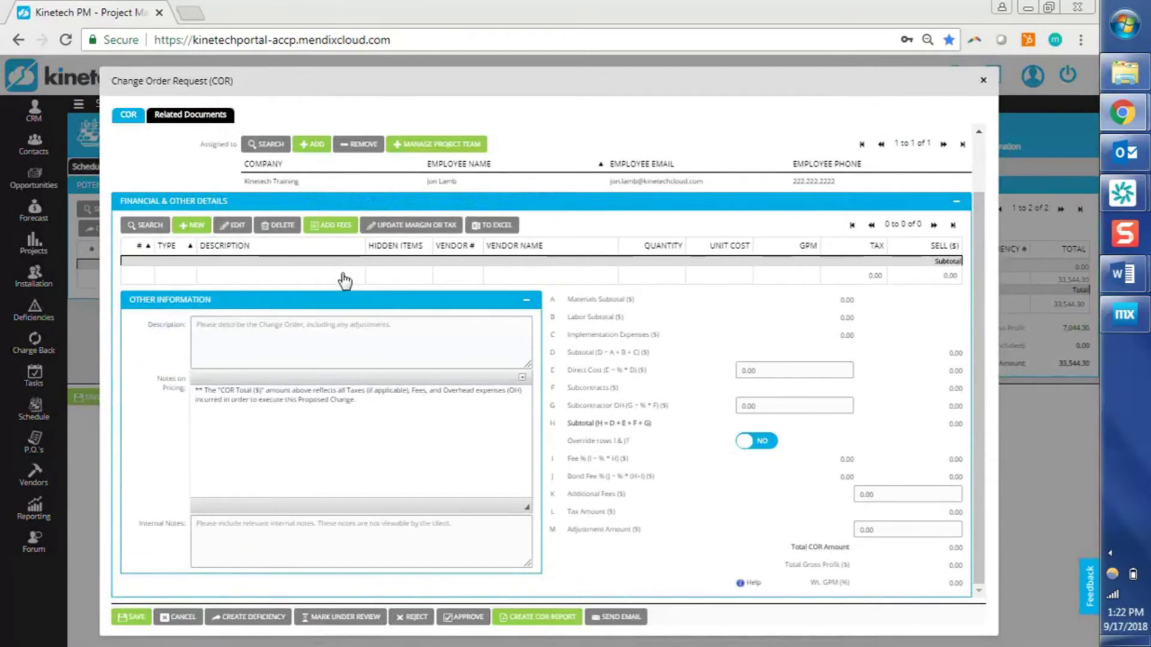
pyautogui.click(183, 226)
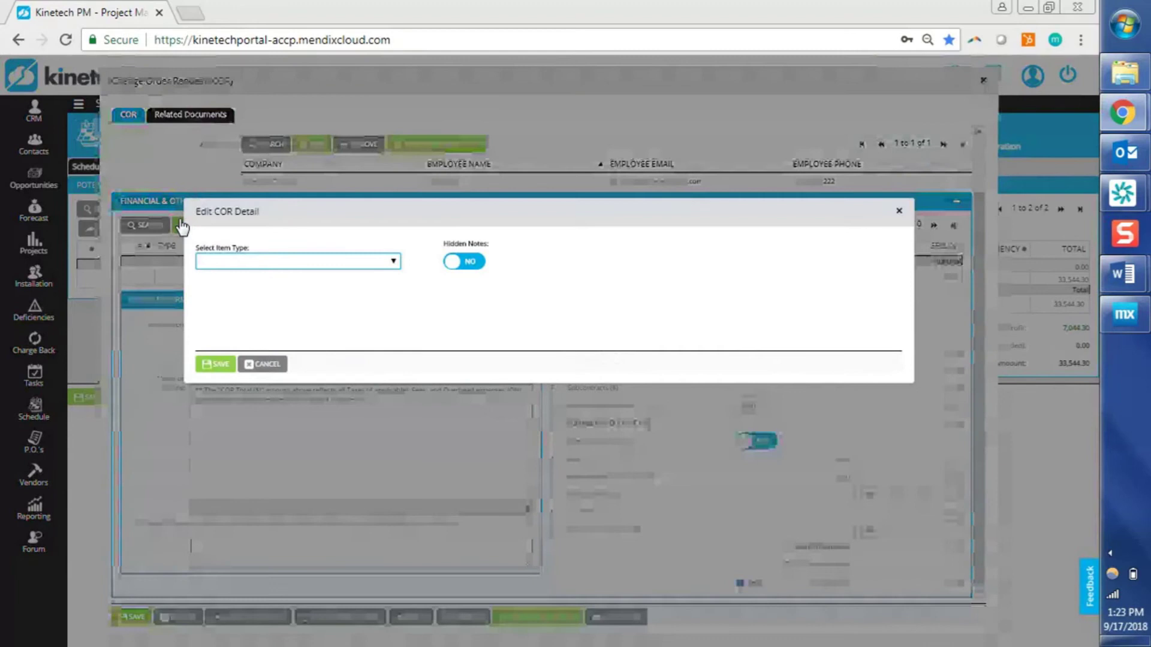
pyautogui.click(316, 262)
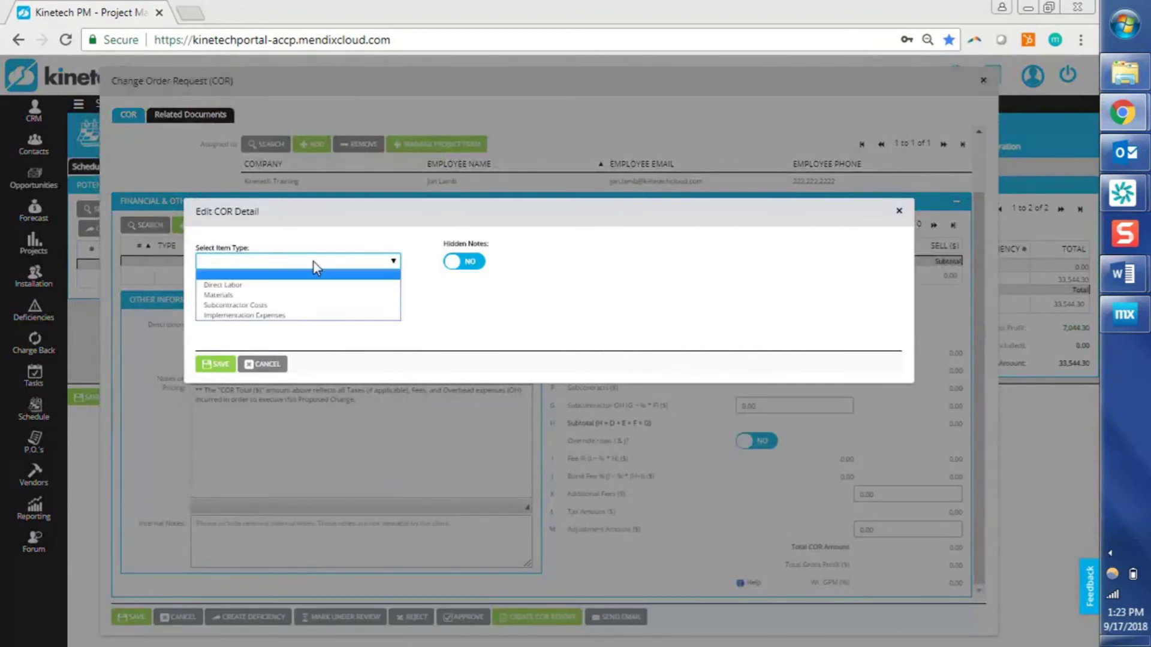
pyautogui.click(304, 295)
pyautogui.click(302, 293)
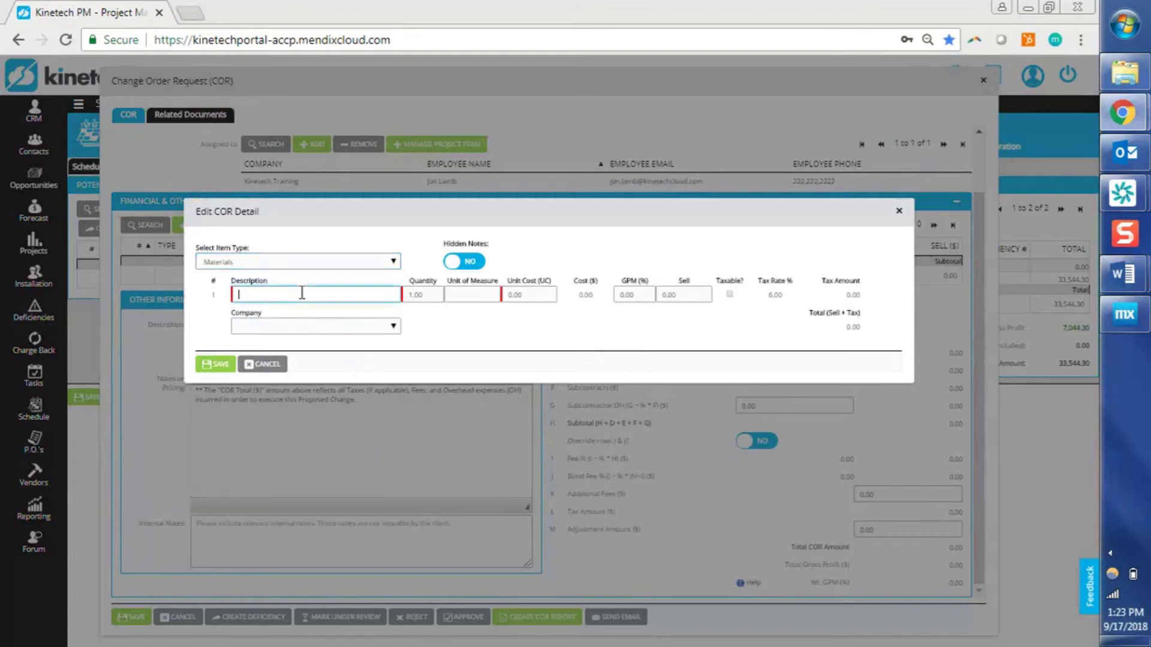
pyautogui.write('Writeaway board')
pyautogui.press('Tab')
pyautogui.press('Tab')
pyautogui.press('Tab')
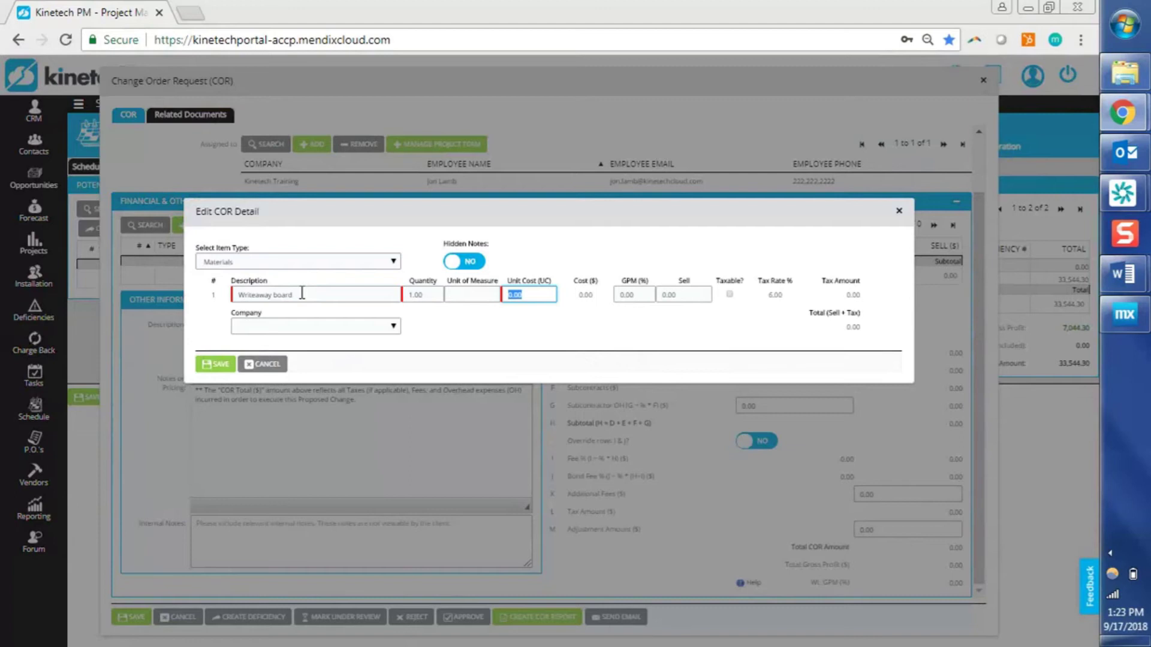
pyautogui.write('800')
pyautogui.press('Tab')
pyautogui.write('20')
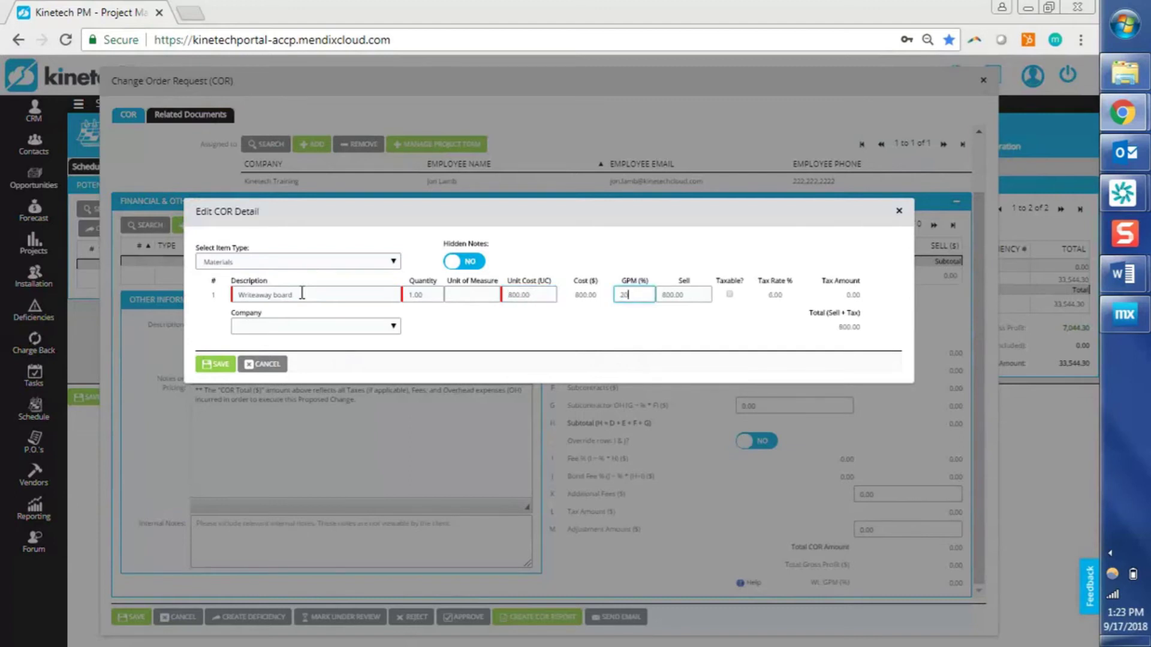
# Make the Writeaway board item taxable at 8%, assign it to the company Architect One, and save it
pyautogui.press('Tab')
pyautogui.press('Tab')
pyautogui.press('space')
pyautogui.press('Tab')
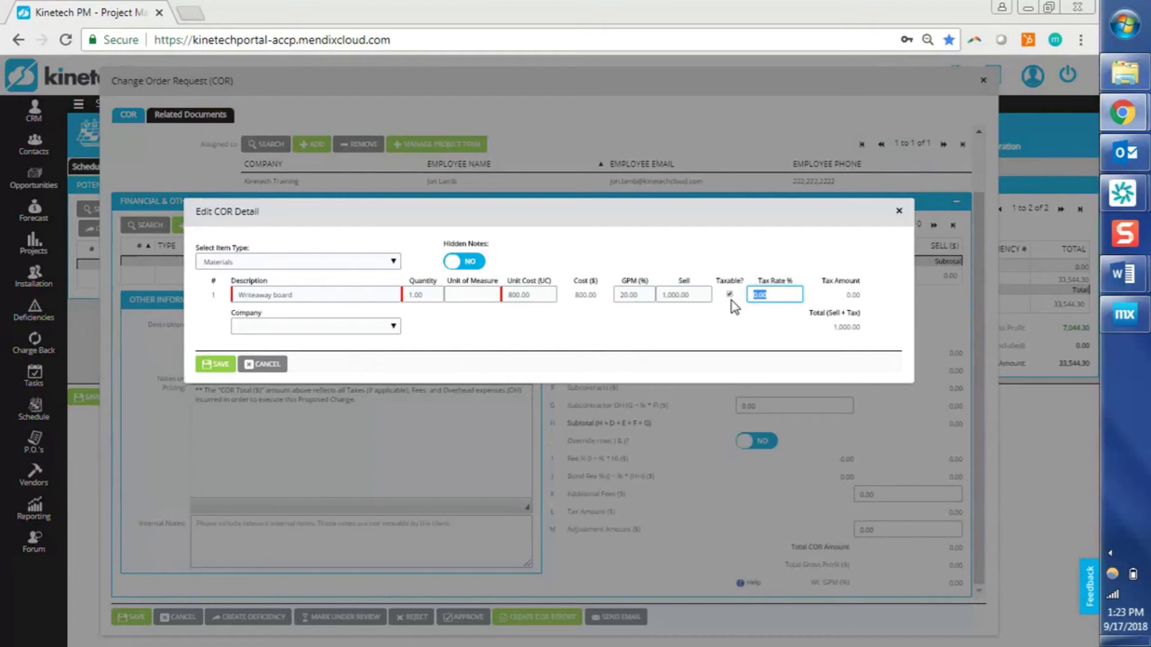
pyautogui.press('Tab')
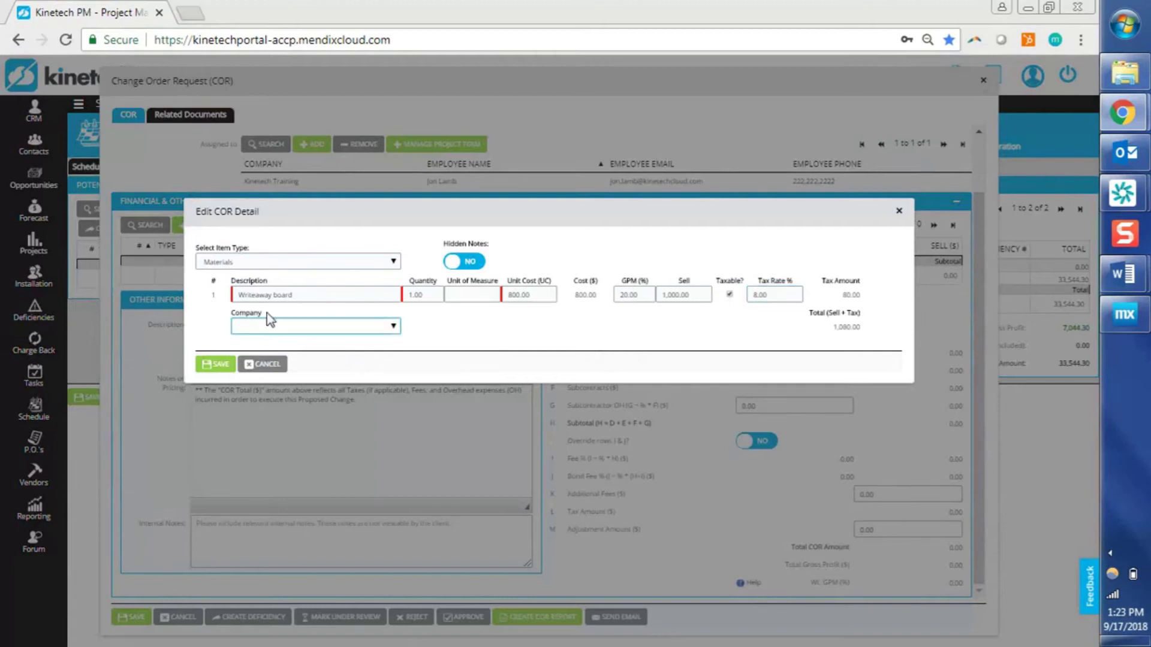
pyautogui.click(277, 329)
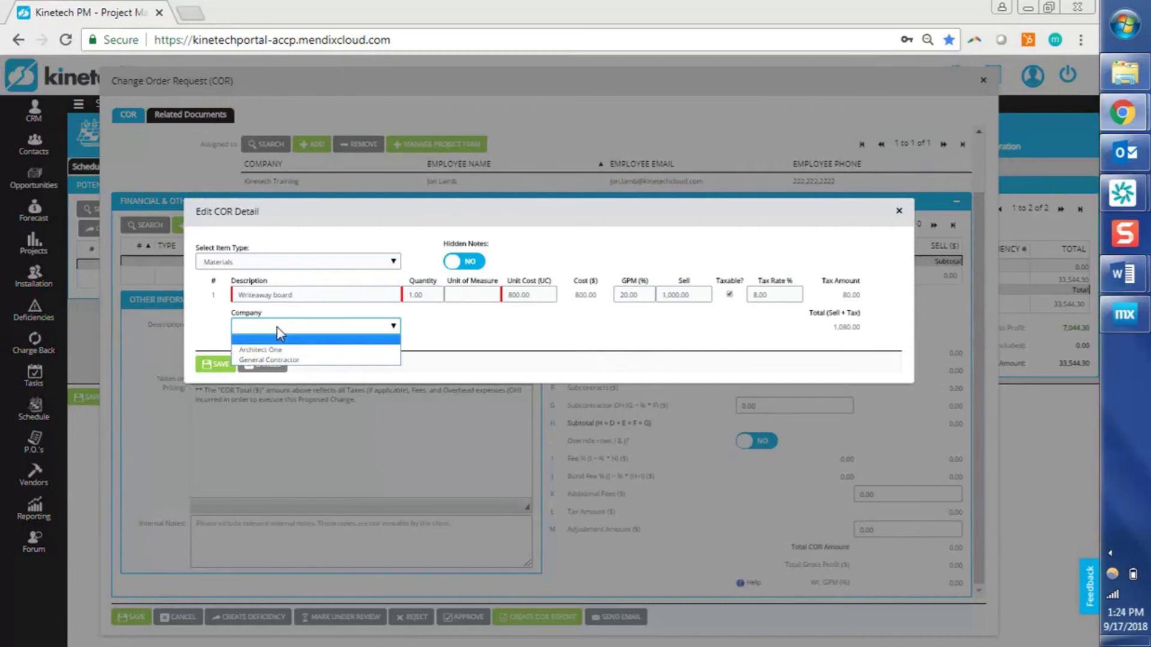
pyautogui.click(312, 328)
pyautogui.click(312, 329)
pyautogui.click(299, 352)
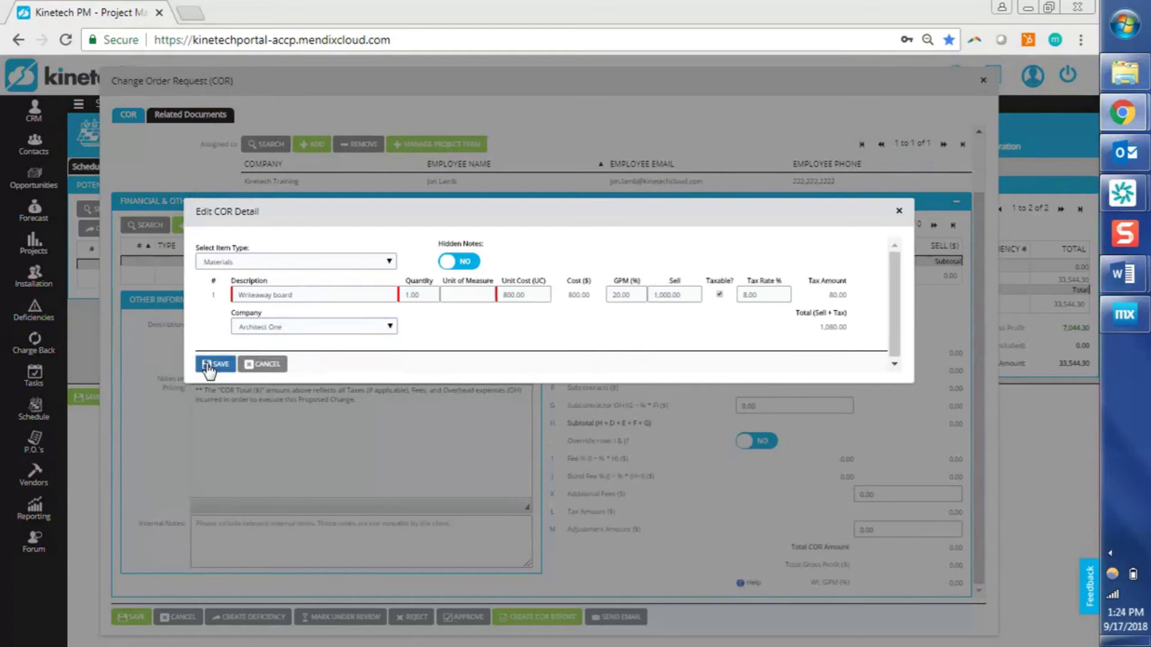
pyautogui.click(208, 366)
# Add and save a Direct Labor line item for "Install Hours" with 6 hours at 53 per hour and a GPM of 20%
pyautogui.click(192, 225)
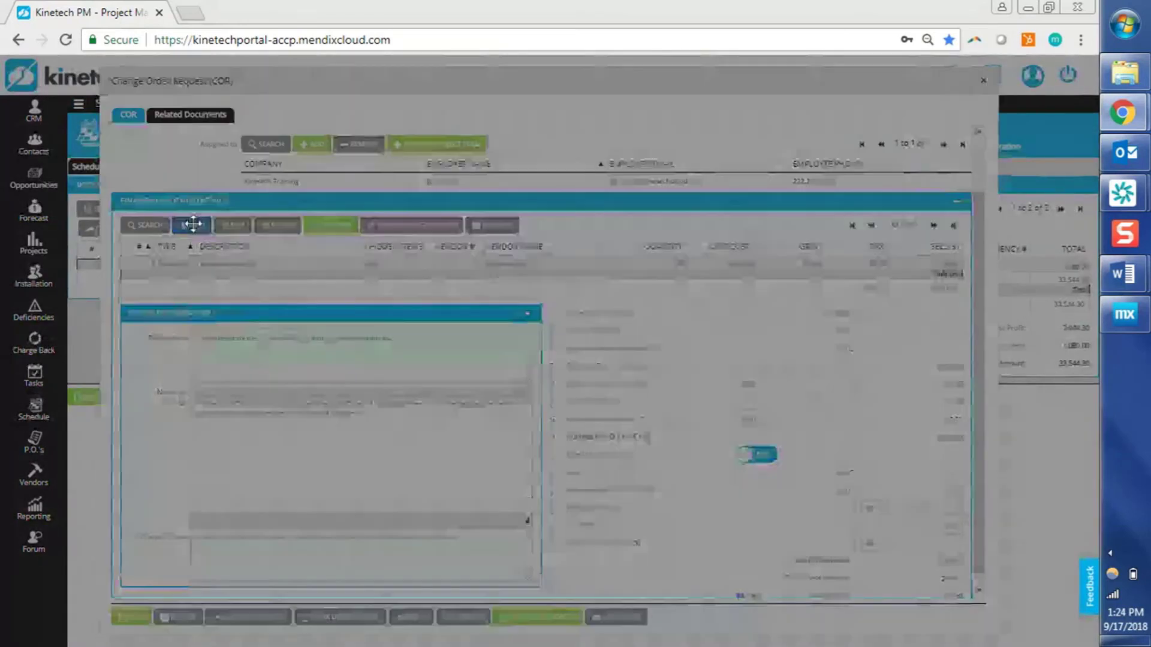
pyautogui.click(339, 265)
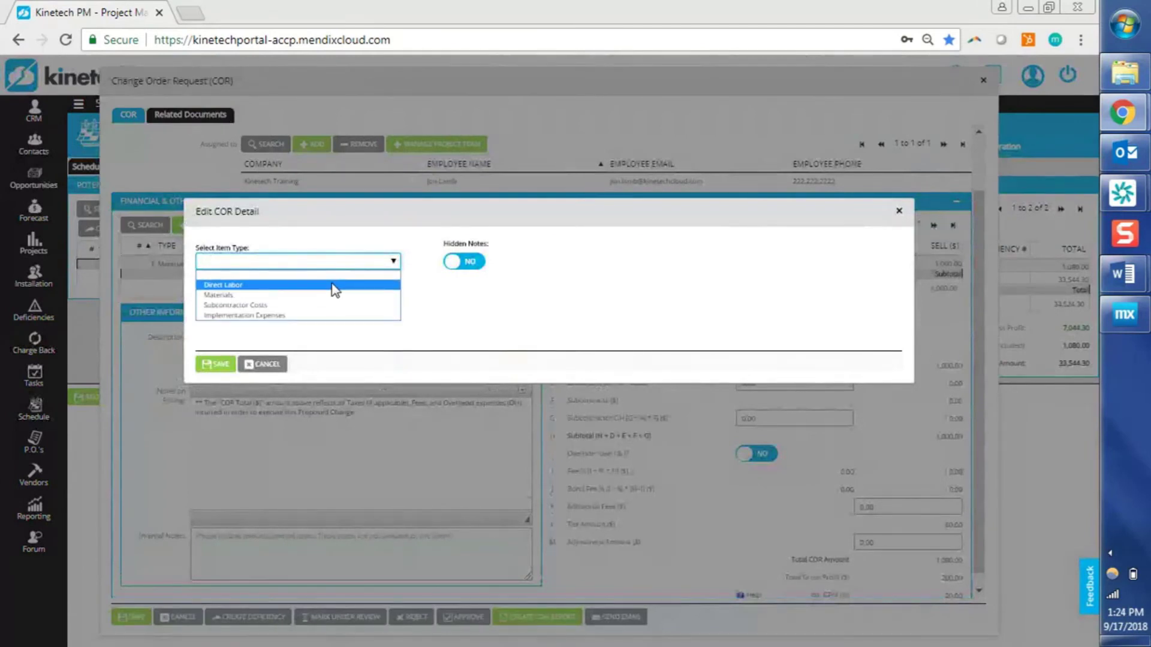
pyautogui.click(334, 286)
pyautogui.click(323, 292)
pyautogui.write('In')
pyautogui.write('Hours')
pyautogui.press('Tab')
pyautogui.write('6')
pyautogui.press('Tab')
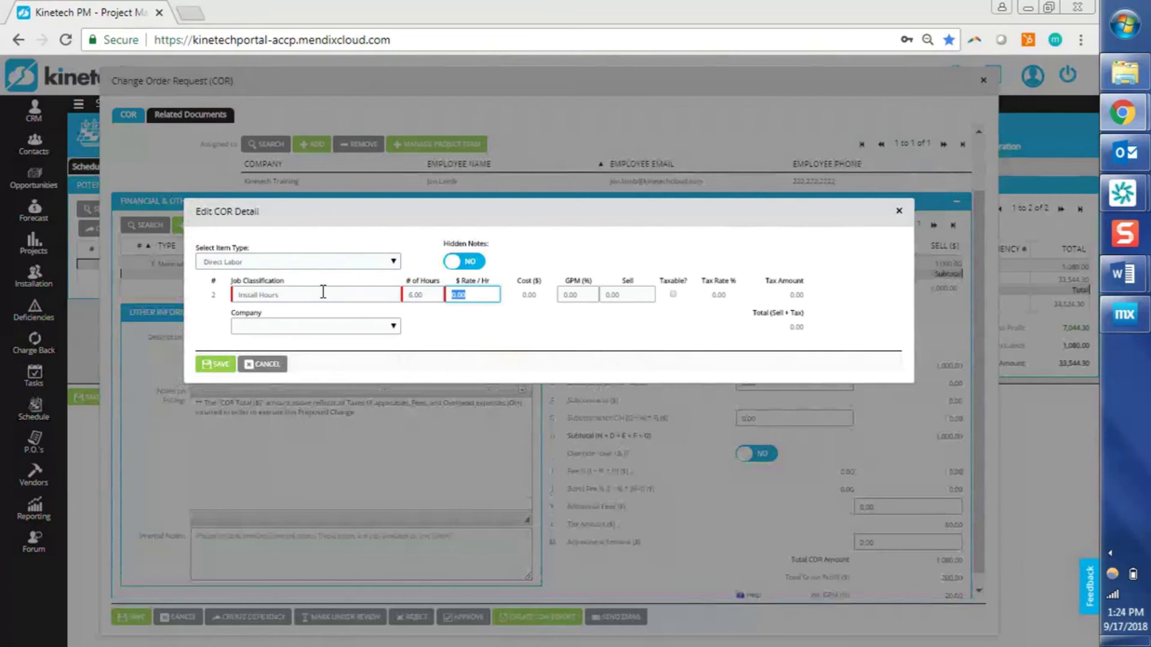
pyautogui.write('53')
pyautogui.press('Tab')
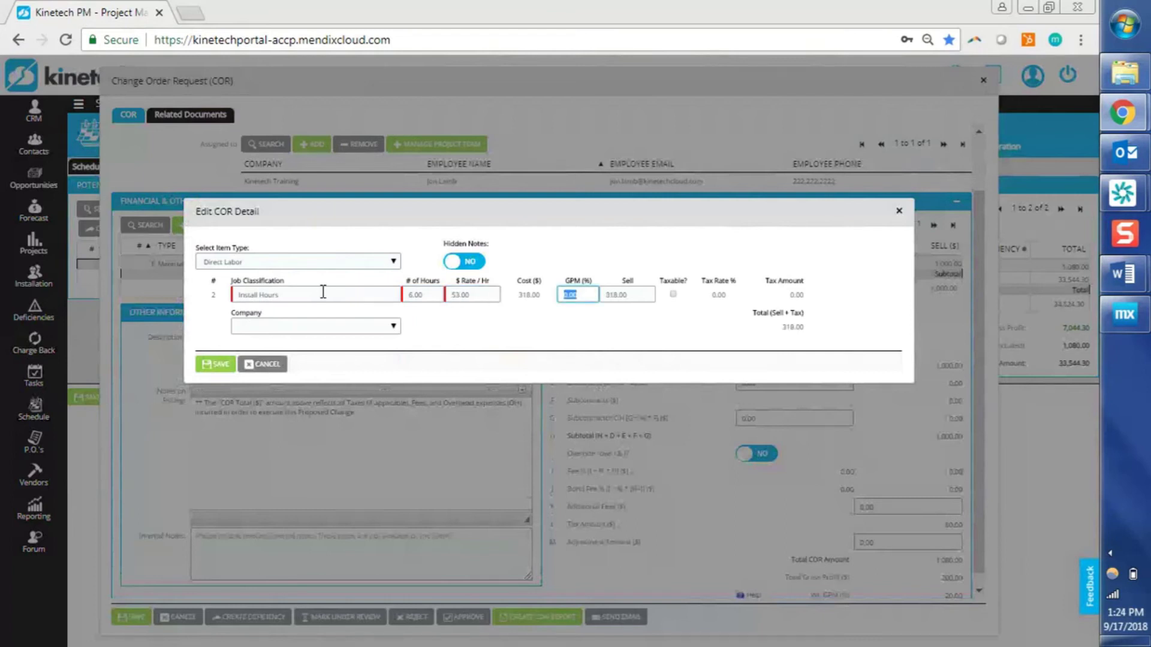
pyautogui.write('20')
pyautogui.press('Tab')
pyautogui.press('Tab')
pyautogui.click(219, 367)
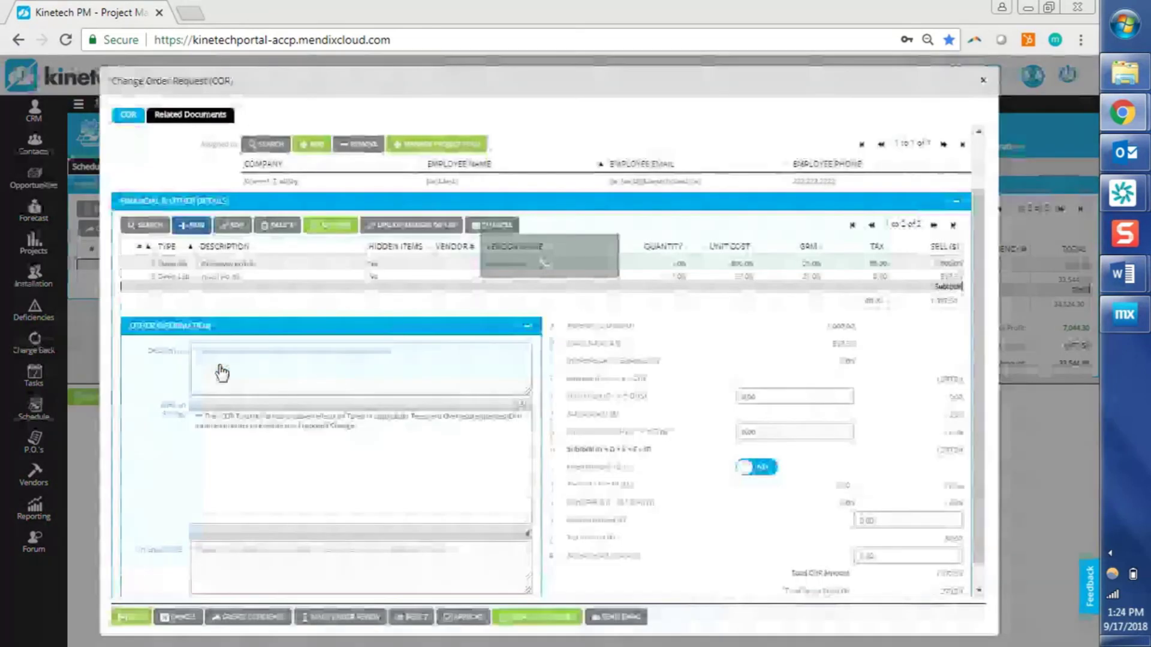
# Add and save an Implementation Expenses line item named "Trash Fee" with a unit cost of 250 and a GPM of 20%
pyautogui.click(196, 226)
pyautogui.click(294, 261)
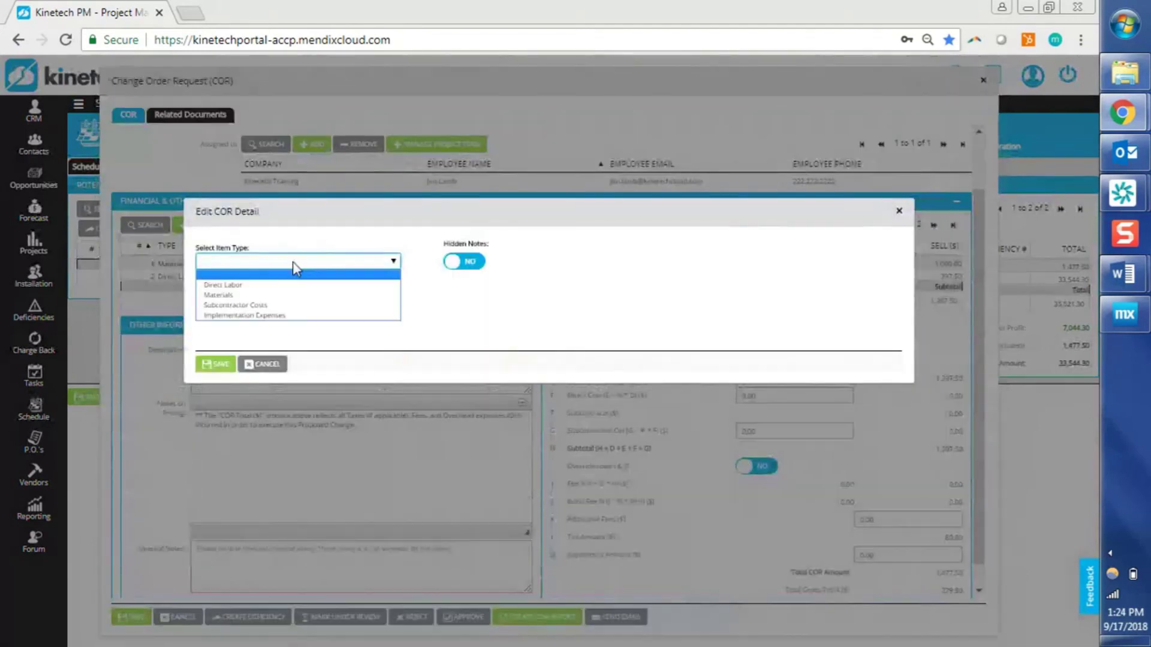
pyautogui.click(285, 315)
pyautogui.click(280, 293)
pyautogui.write('Trash Fee')
pyautogui.press('Tab')
pyautogui.press('Tab')
pyautogui.press('Tab')
pyautogui.write('250')
pyautogui.press('Tab')
pyautogui.write('20')
pyautogui.press('Tab')
pyautogui.click(217, 364)
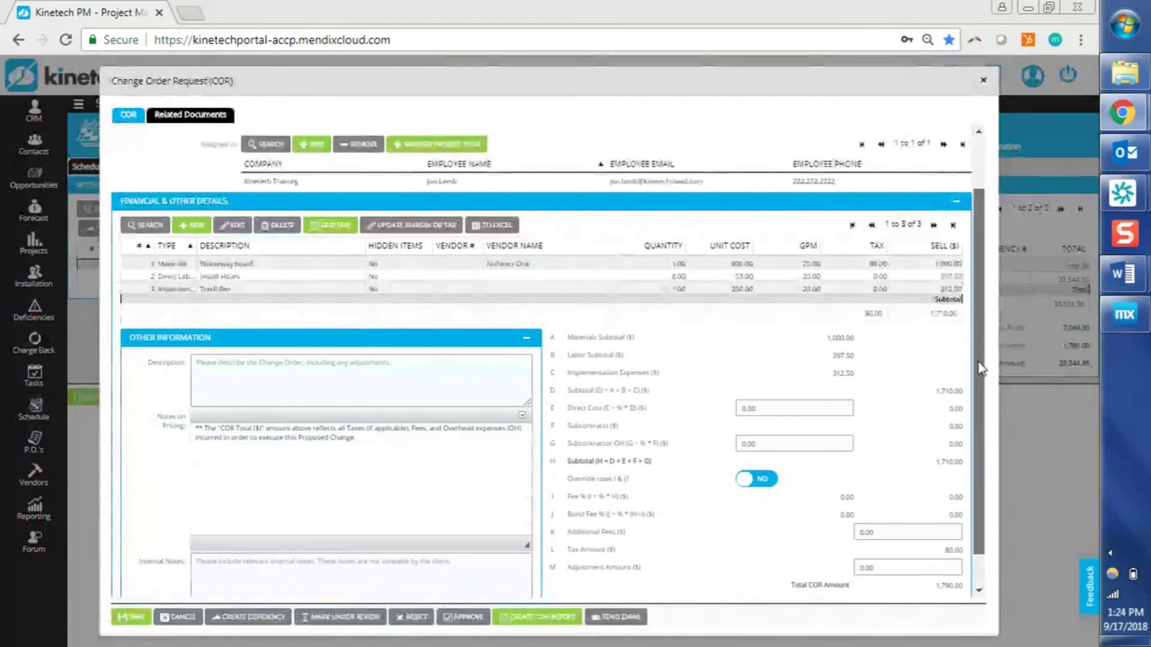
# Set the change order's direct cost percentage to 5 and its subcontractor overhead percentage to 4
pyautogui.moveTo(979, 367); pyautogui.dragTo(980, 390)
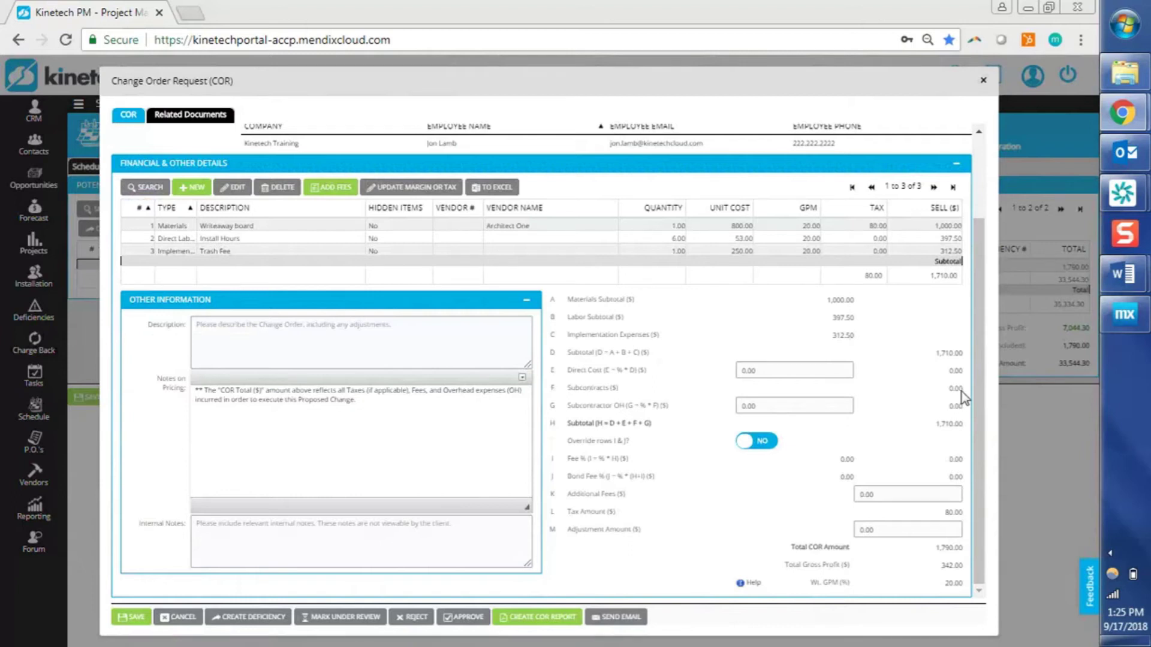
pyautogui.click(805, 368)
pyautogui.doubleClick(806, 368)
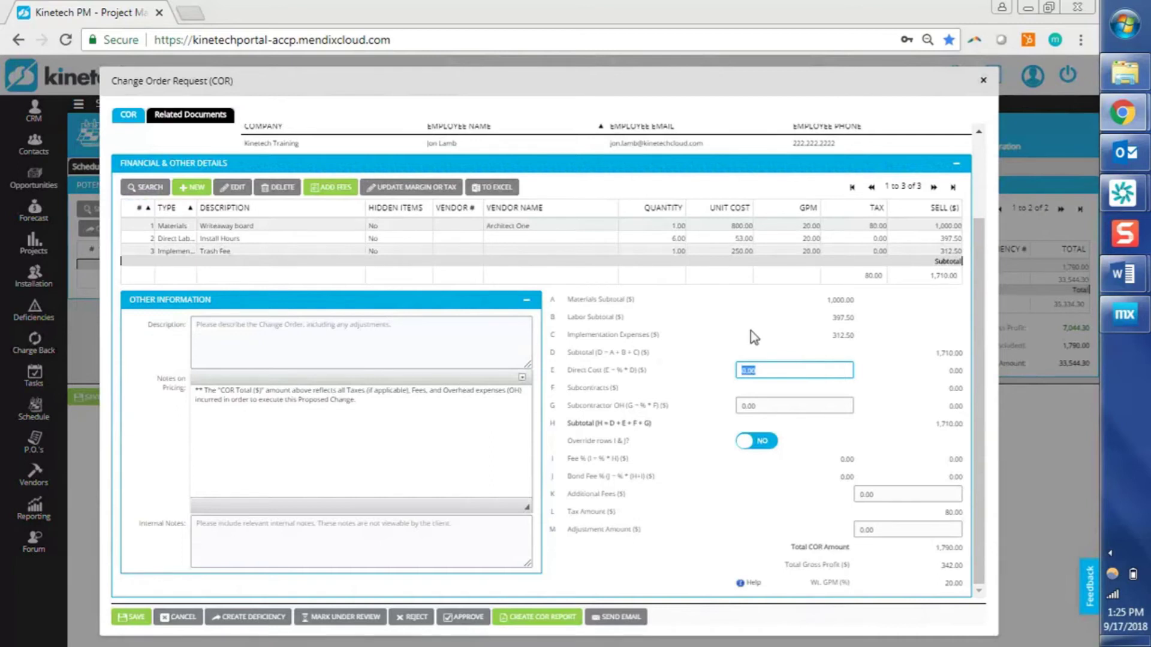
pyautogui.write('5')
pyautogui.press('Tab')
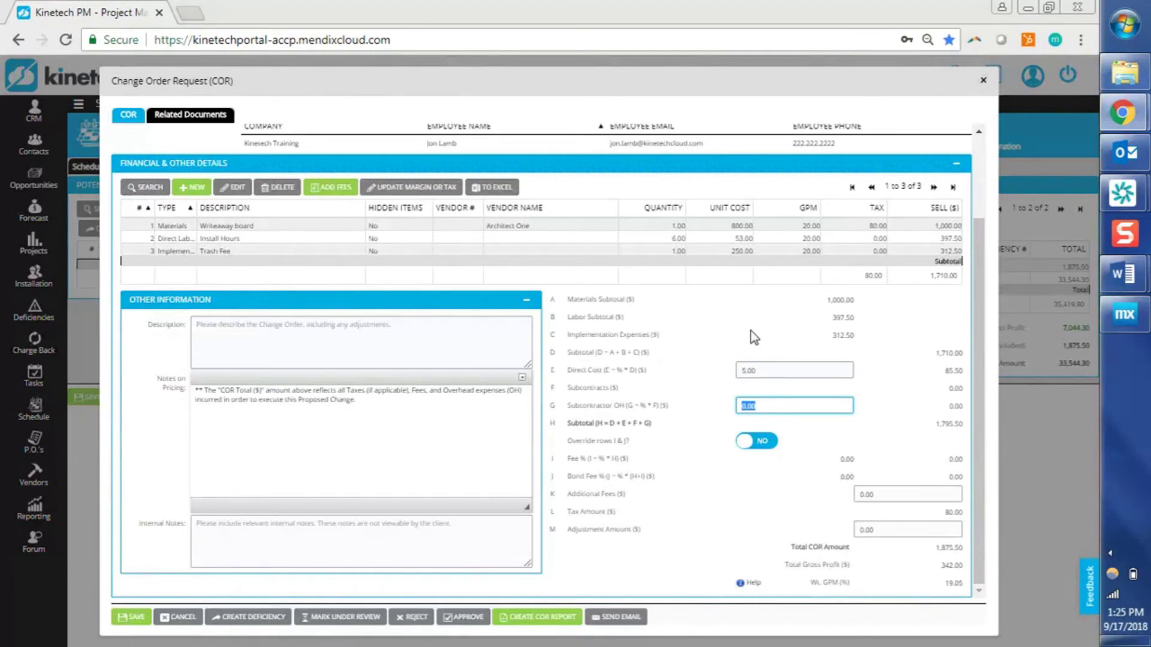
pyautogui.write('4')
pyautogui.press('Tab')
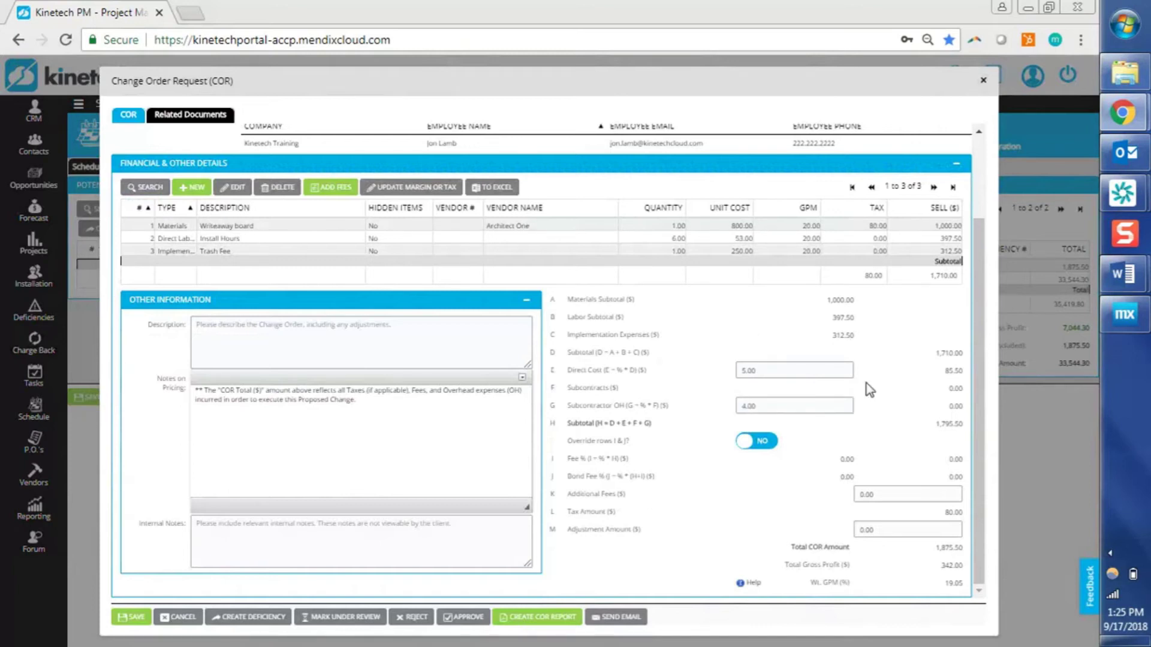
pyautogui.click(808, 373)
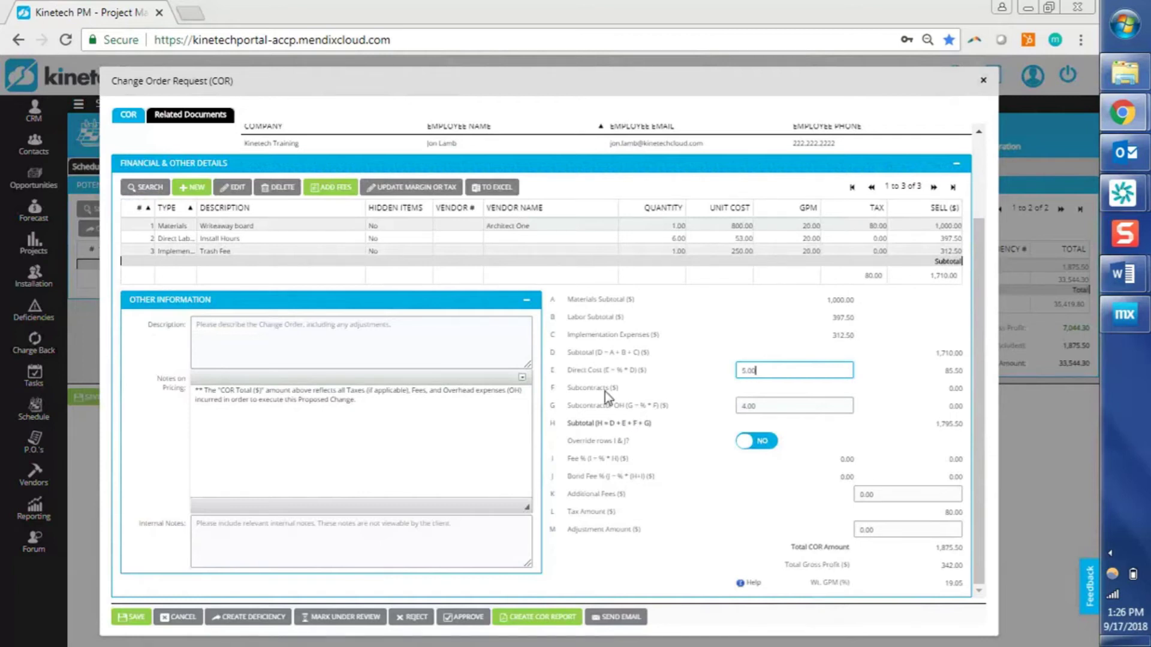
pyautogui.click(981, 467)
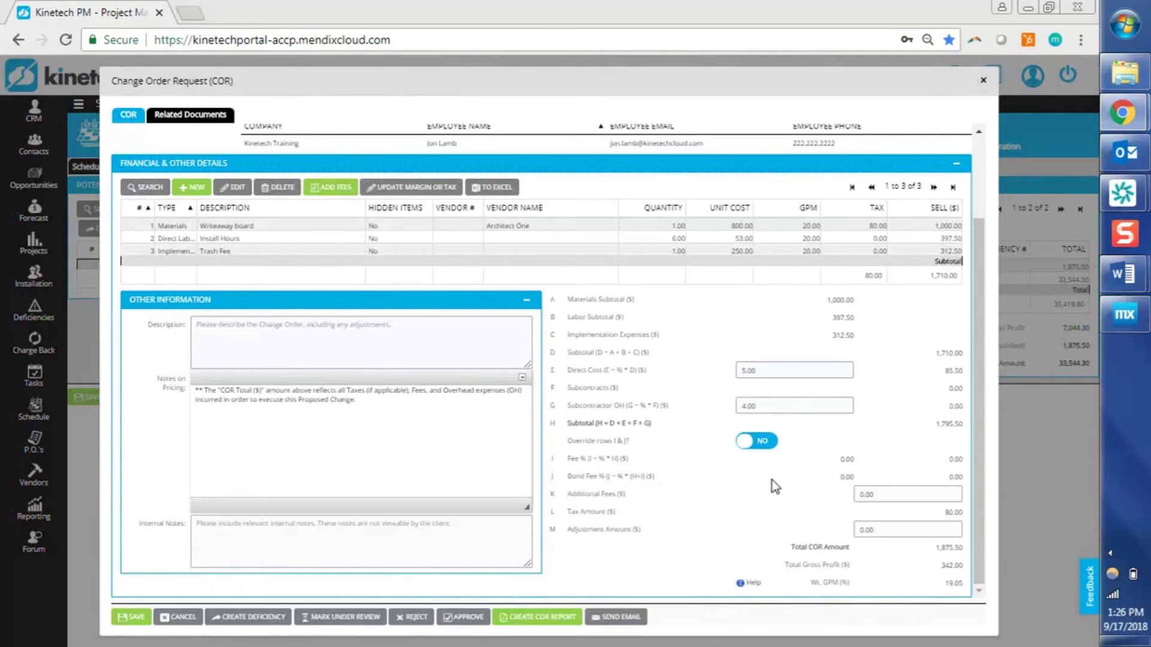
# Turn on the override for rows I and J, and set the bond fee to 6% and the fee to 5%
pyautogui.click(764, 443)
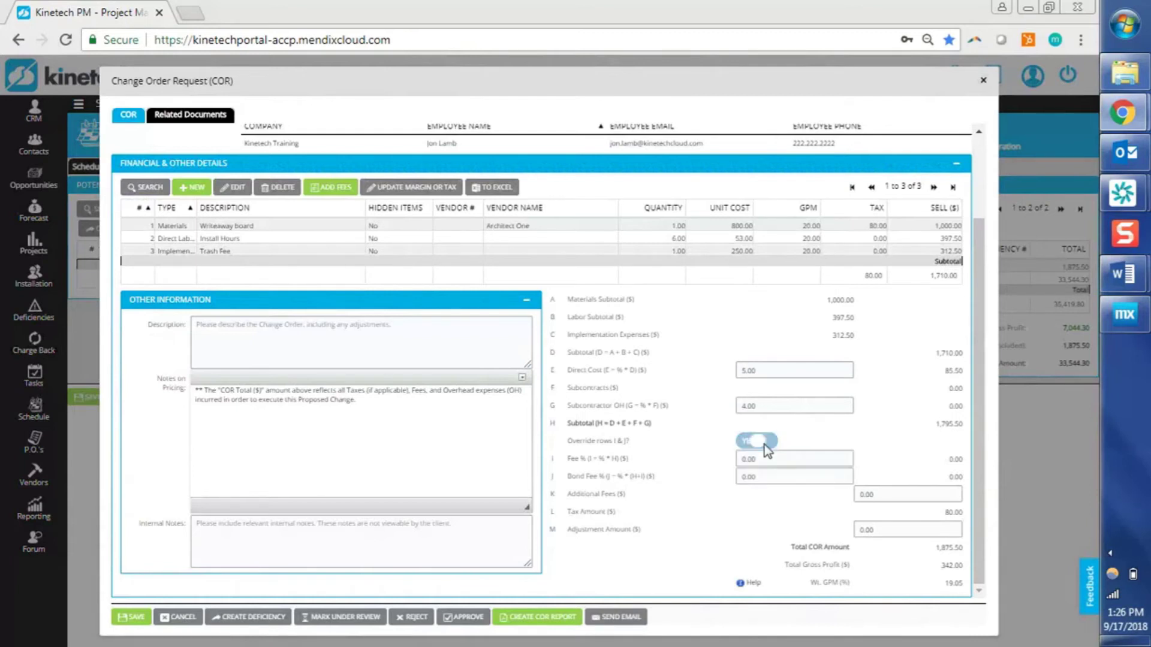
pyautogui.click(784, 481)
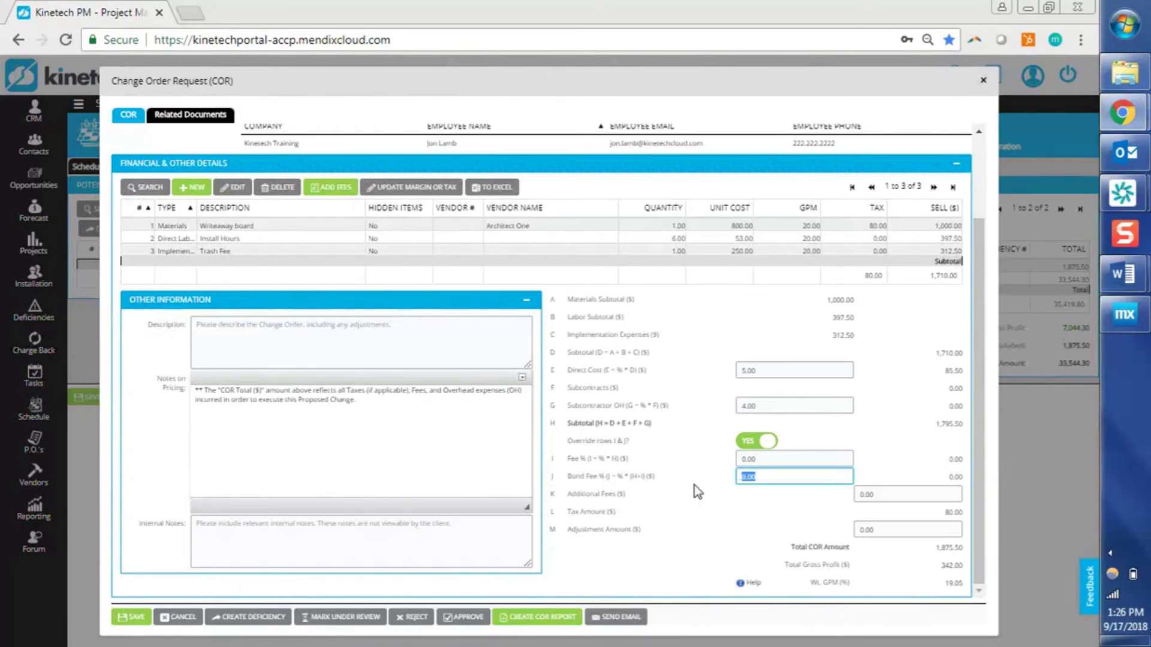
pyautogui.write('6')
pyautogui.click(783, 455)
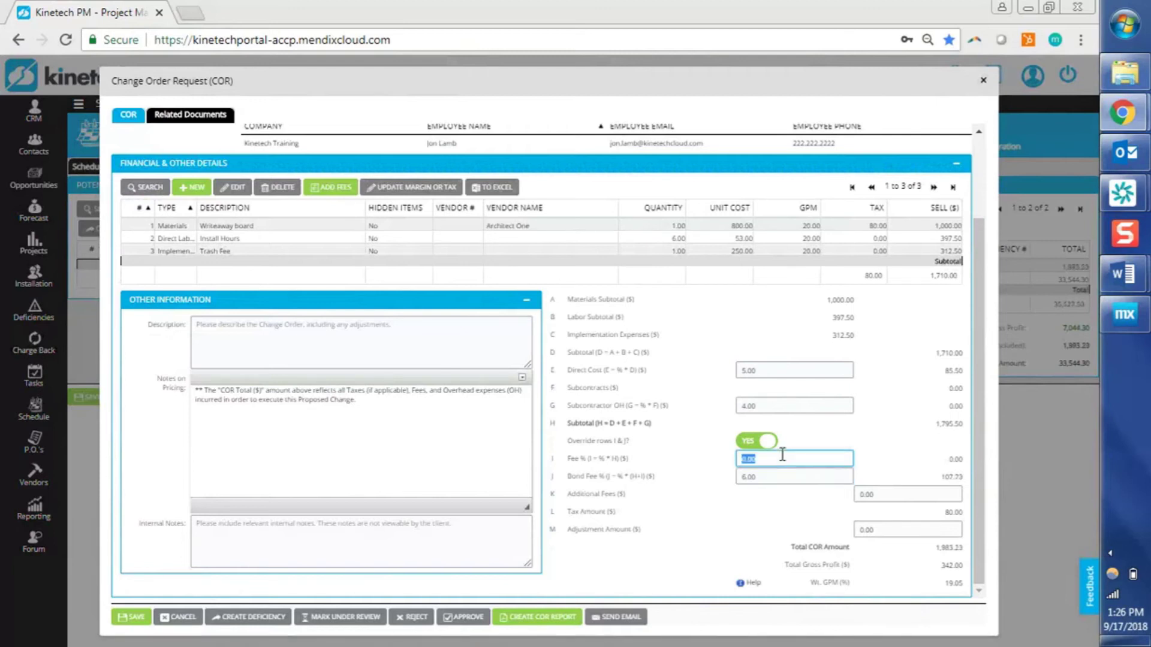
pyautogui.write('5')
pyautogui.click(791, 520)
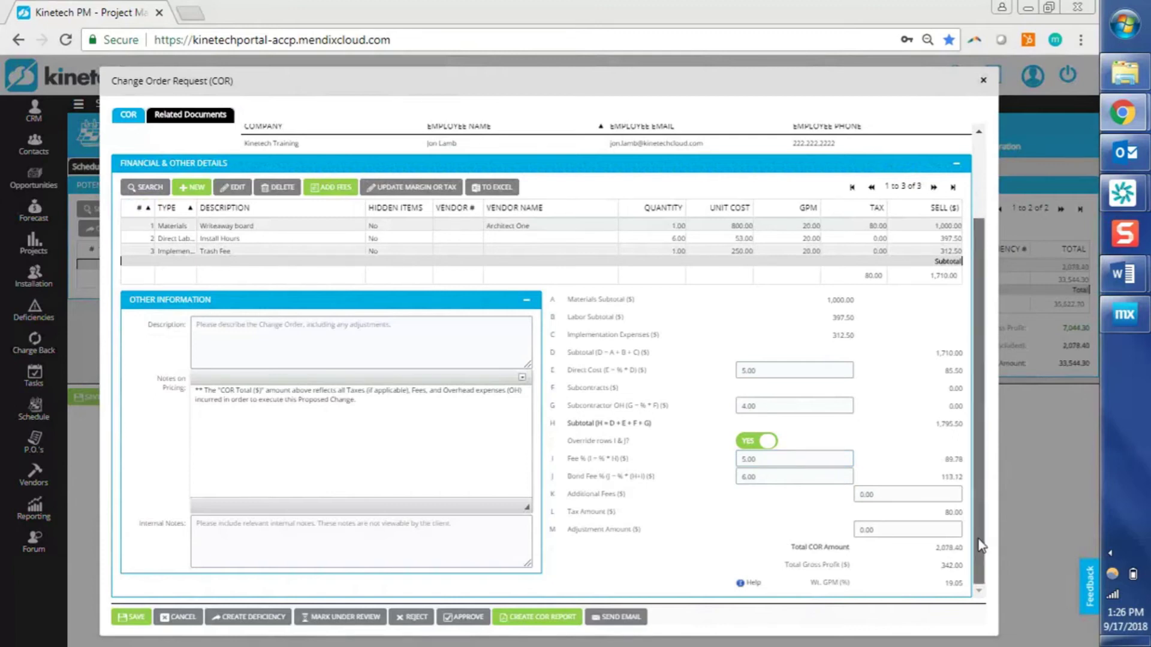
# Set the change order's adjustment amount to 0.60
pyautogui.click(929, 500)
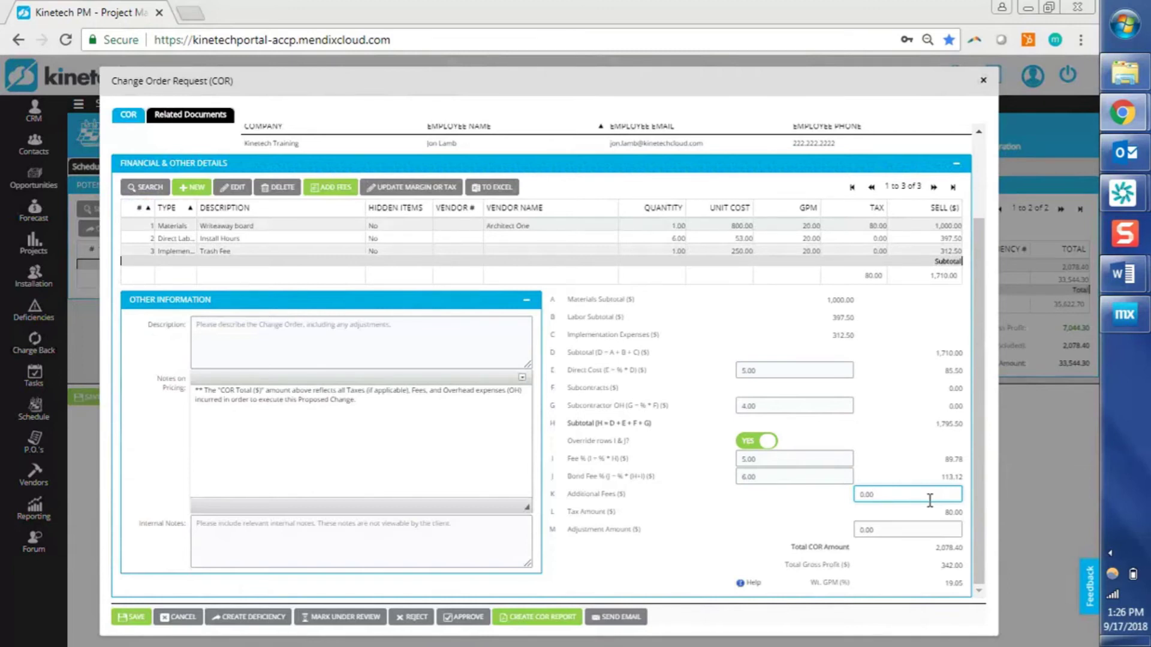
pyautogui.click(906, 529)
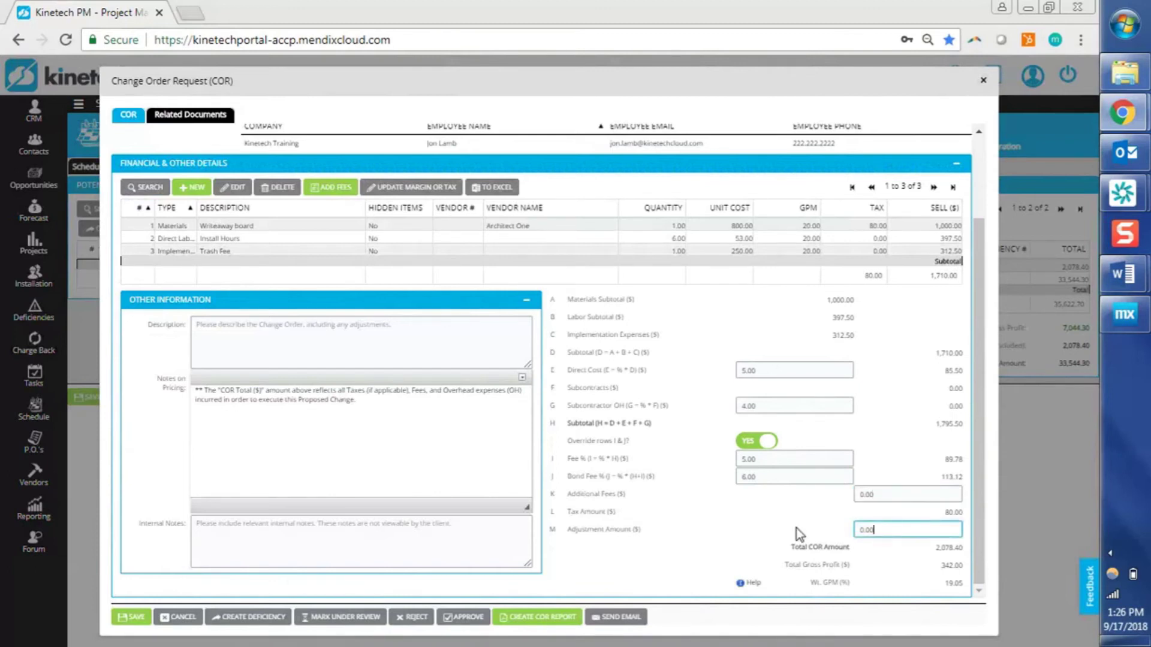
pyautogui.moveTo(886, 528); pyautogui.dragTo(785, 527)
pyautogui.press('BackSpace')
pyautogui.write('.60')
pyautogui.click(782, 526)
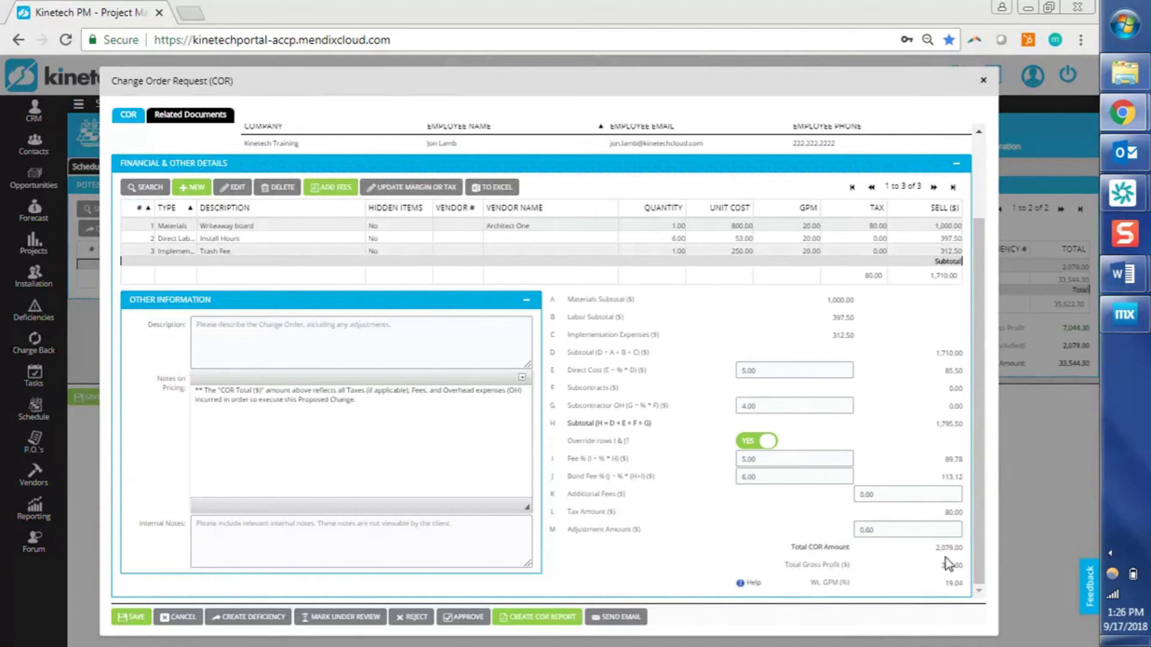
# Raise the adjustment amount to 1.60 and save the change order request
pyautogui.click(862, 530)
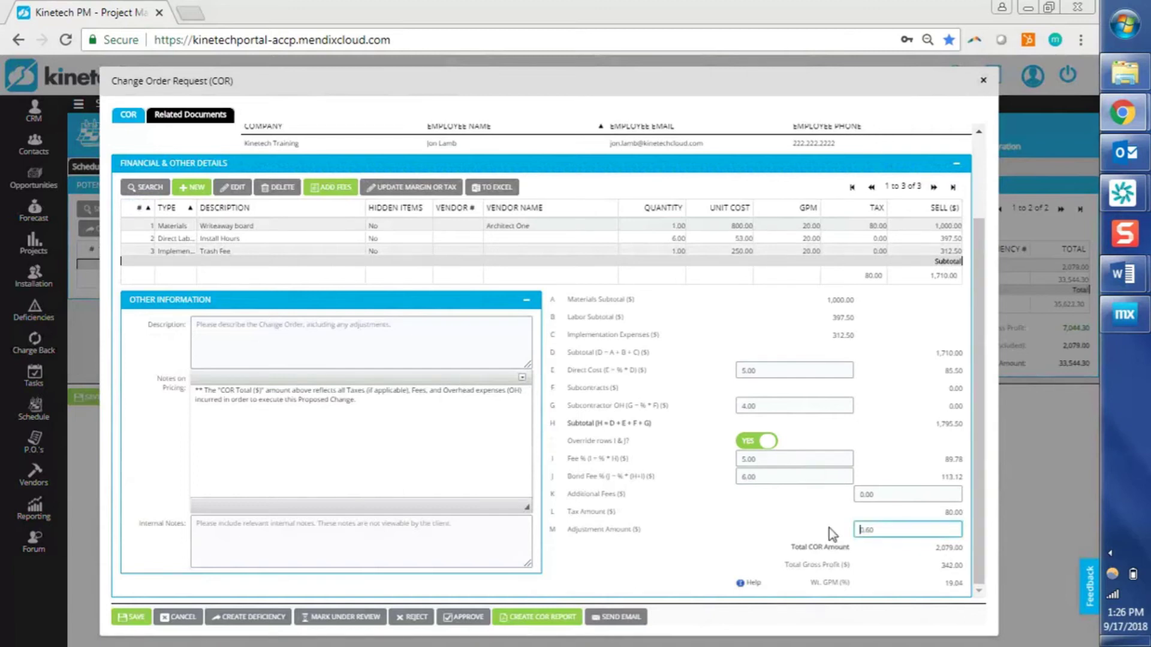
pyautogui.press('Delete')
pyautogui.write('1')
pyautogui.click(829, 527)
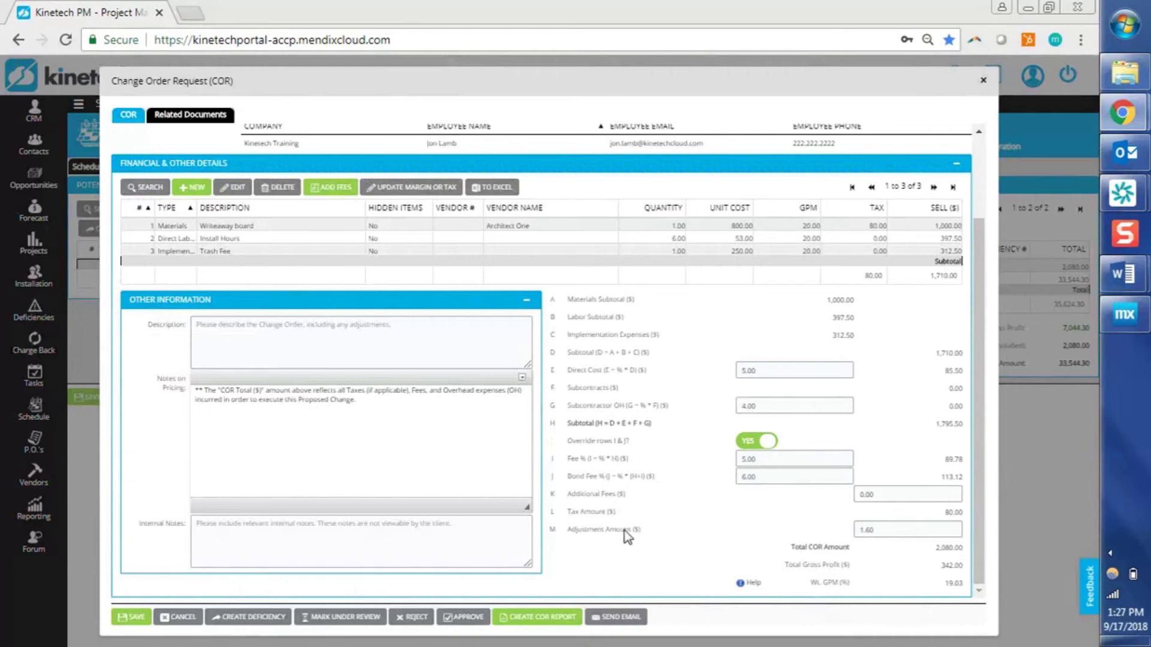
pyautogui.click(127, 623)
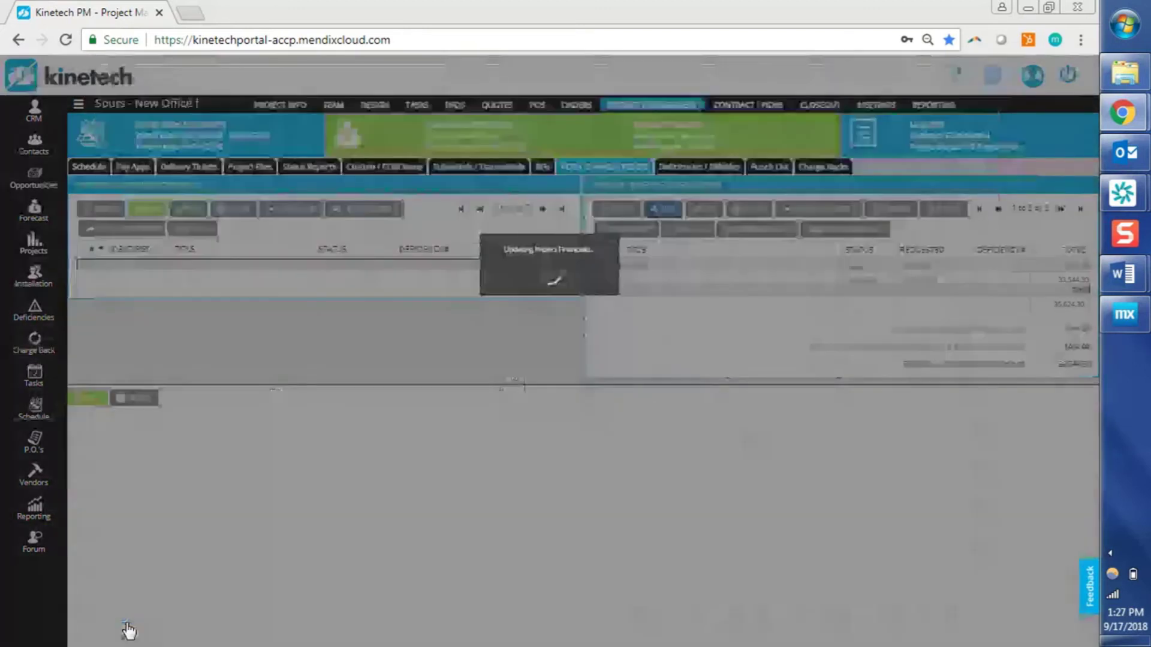
# Check the COR #2 total, and check the Standard Fee and Bond Fee percentages in the project information
pyautogui.click(719, 267)
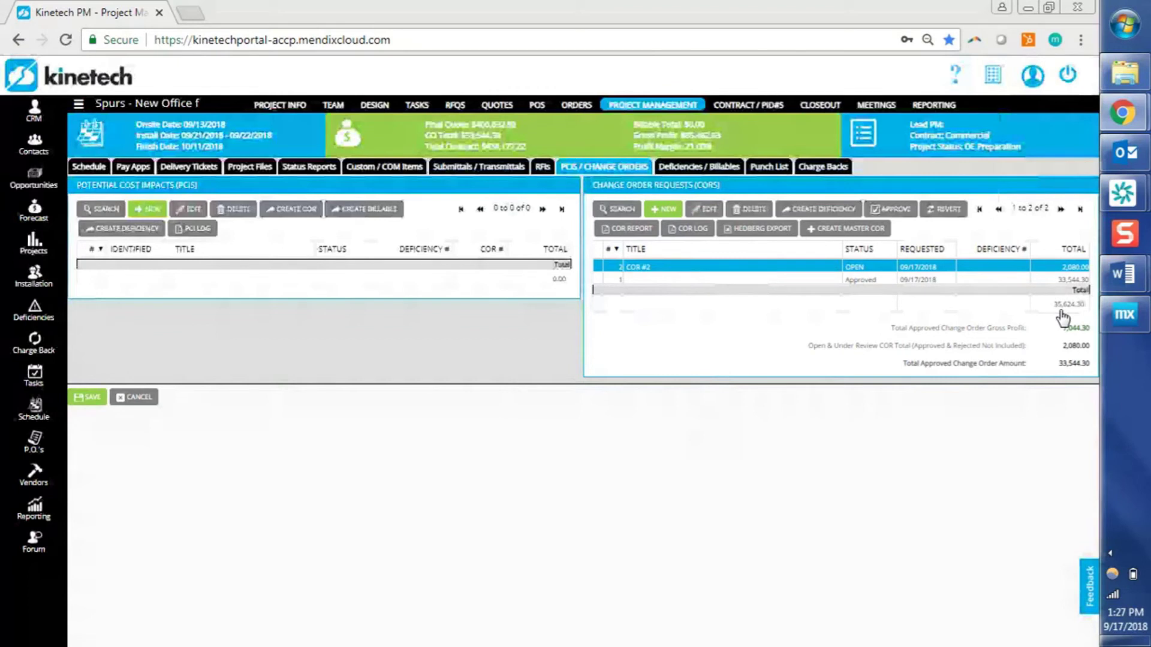
pyautogui.keyDown('ctrl'); pyautogui.click(1060, 280); pyautogui.keyUp('ctrl')
pyautogui.click(281, 107)
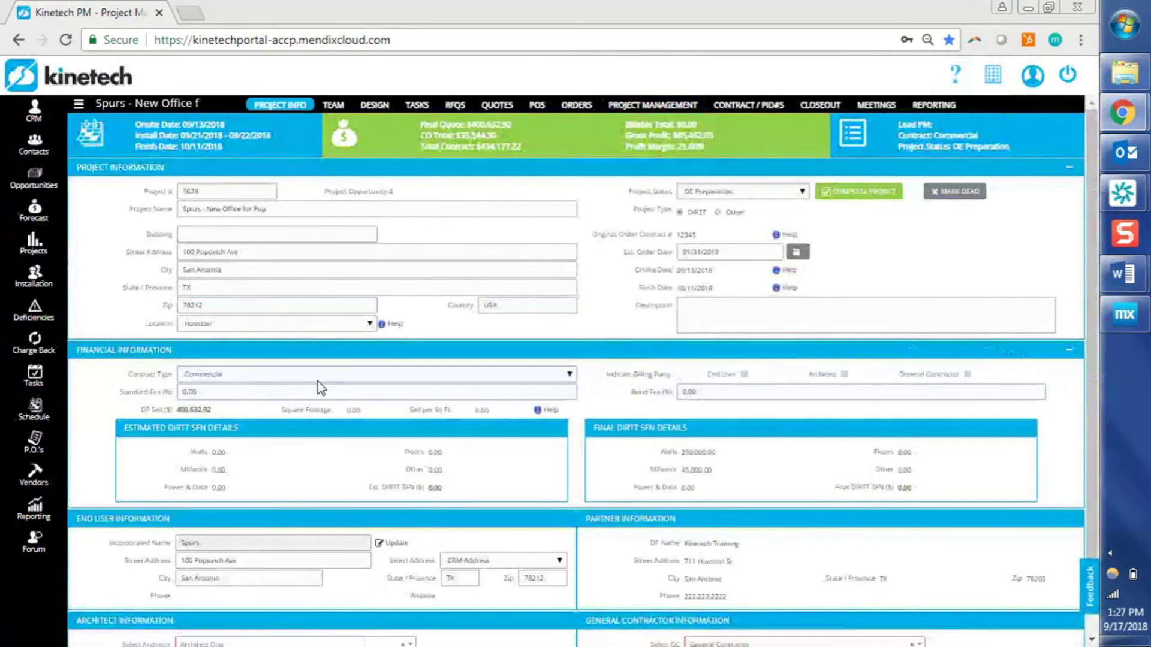
pyautogui.click(281, 388)
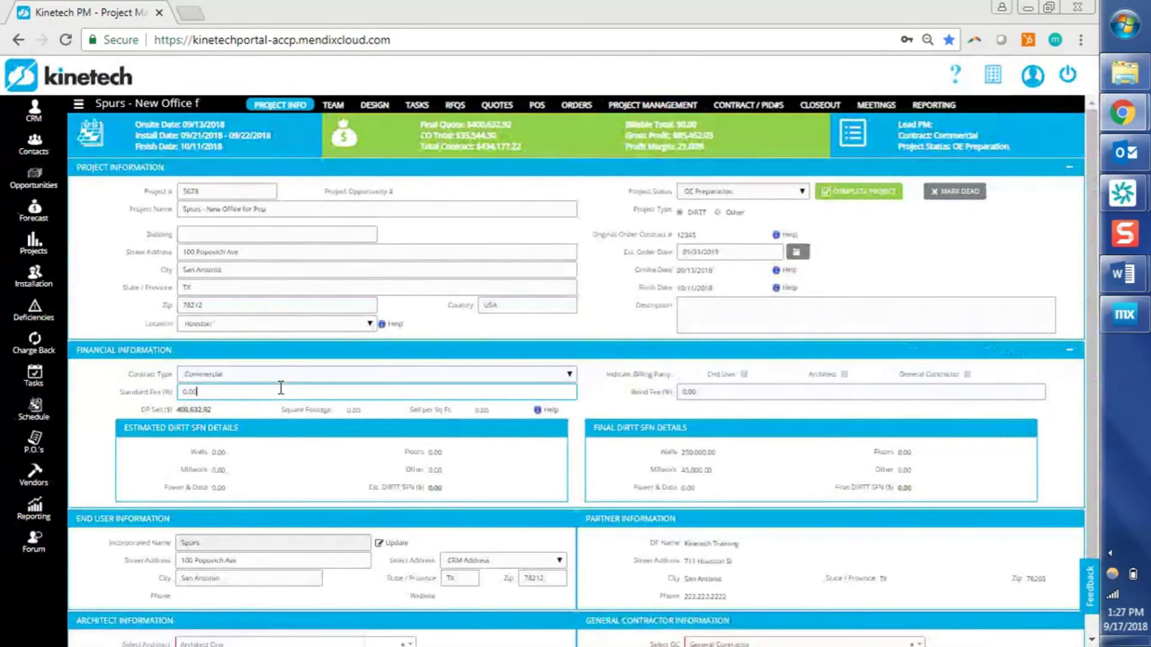
pyautogui.click(286, 107)
pyautogui.click(743, 391)
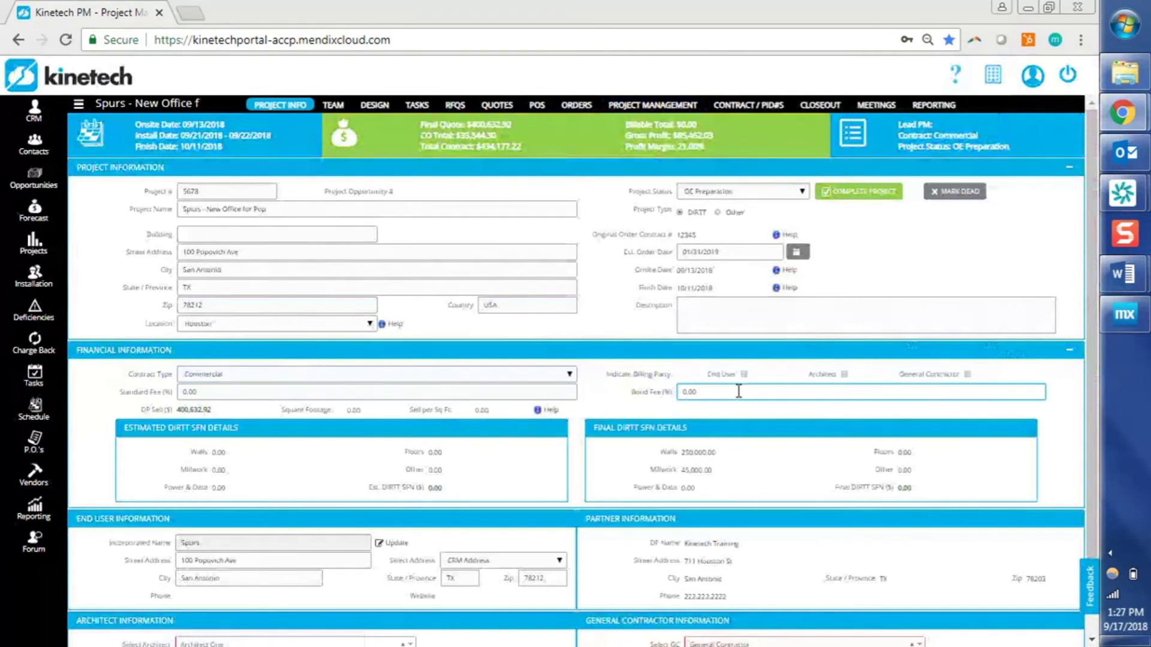
# Return to the change order requests and approve COR #2 without pushing its details to the pay app
pyautogui.click(18, 40)
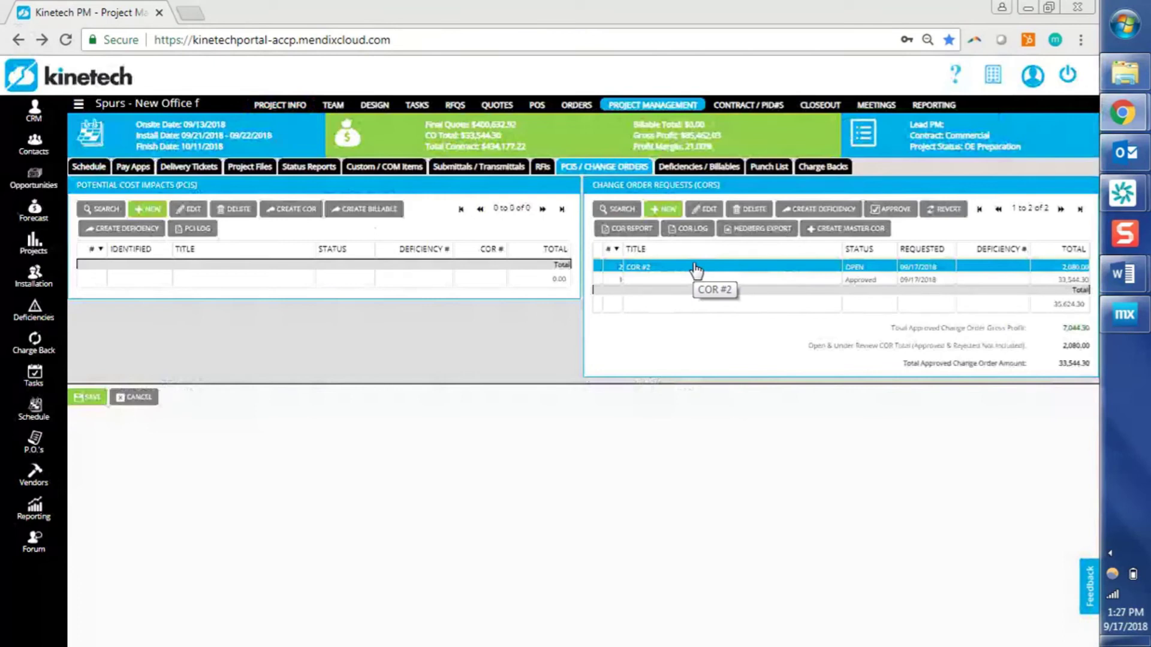
pyautogui.click(892, 211)
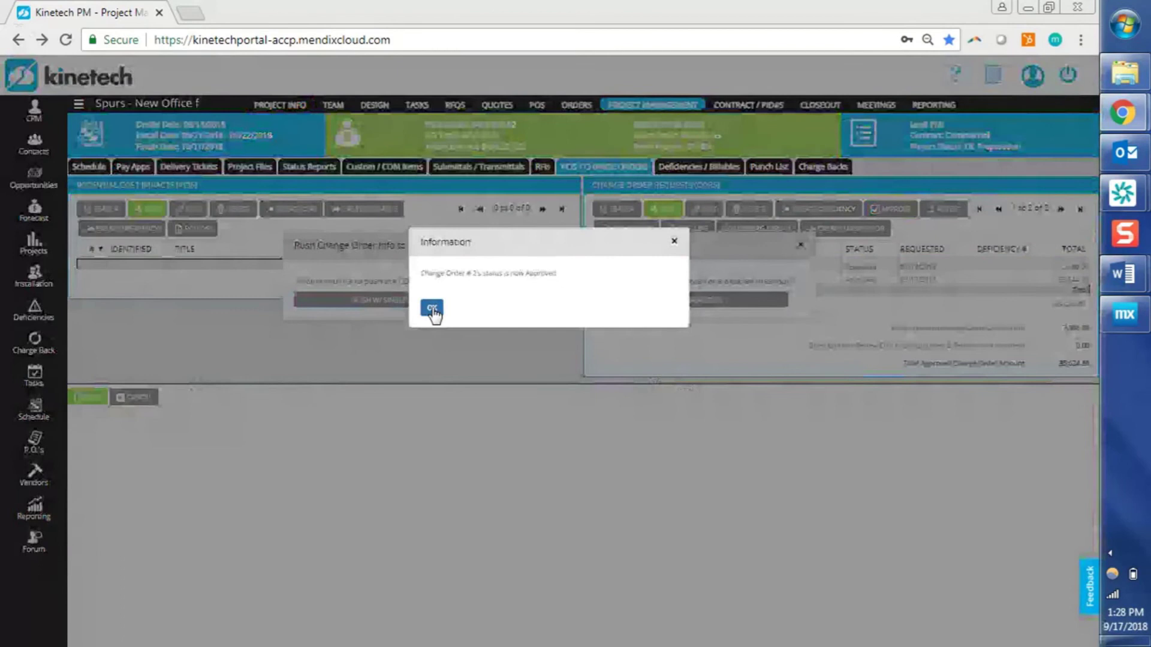
pyautogui.click(431, 309)
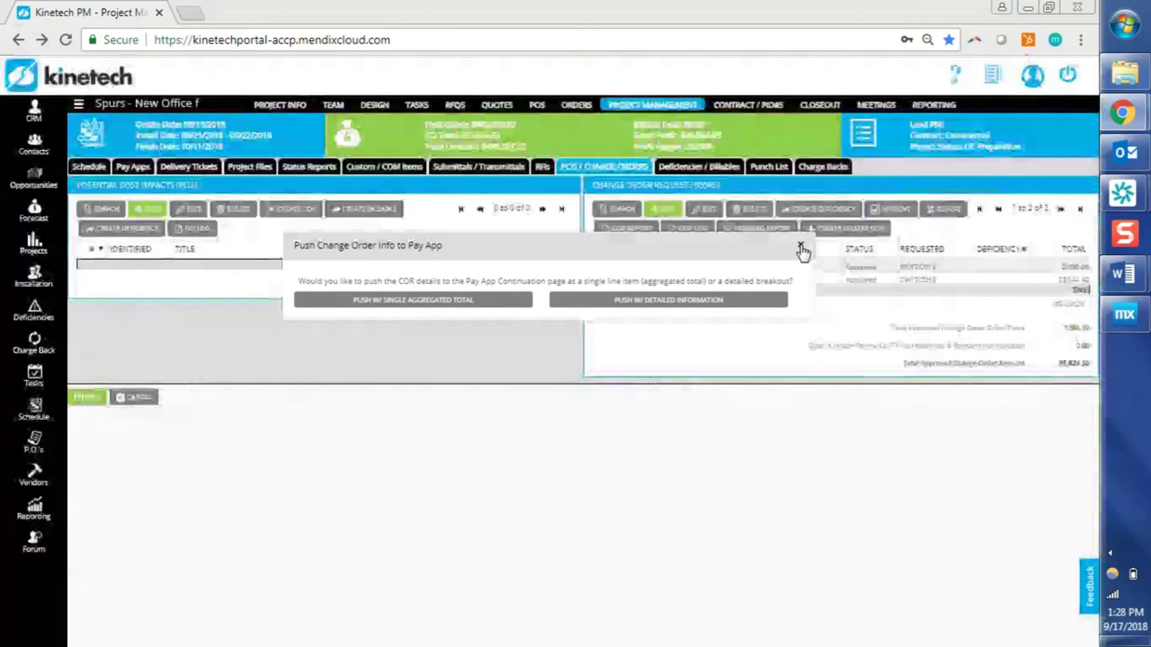
pyautogui.click(801, 247)
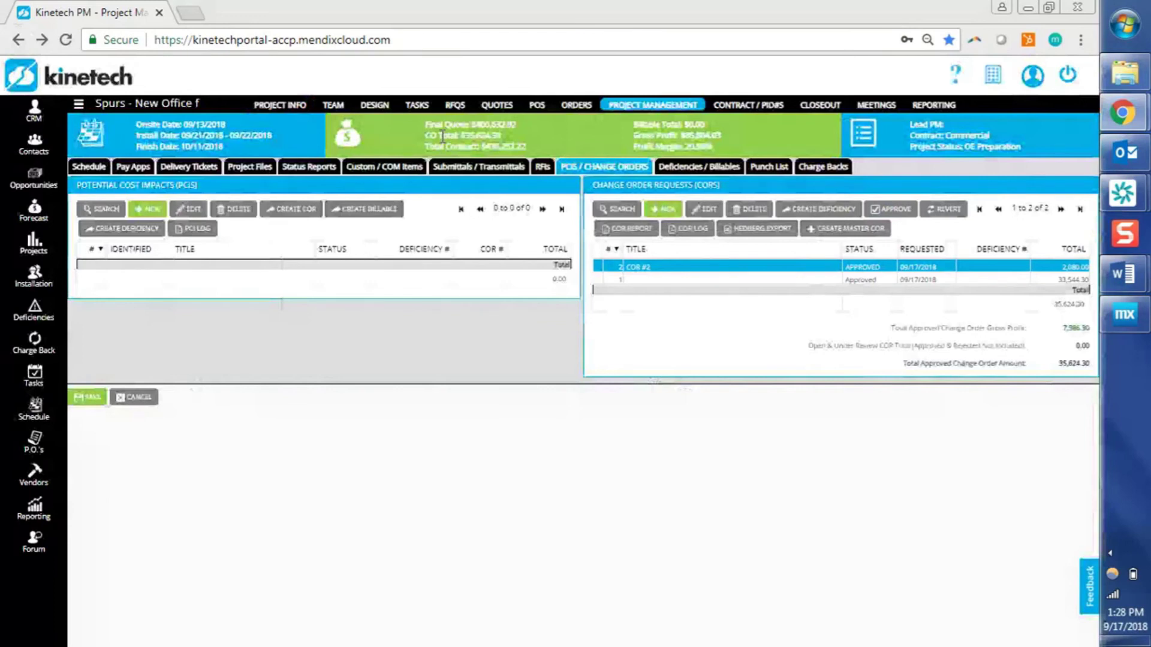
# Open the approved COR #2 and examine its line items and cost breakdown
pyautogui.doubleClick(757, 267)
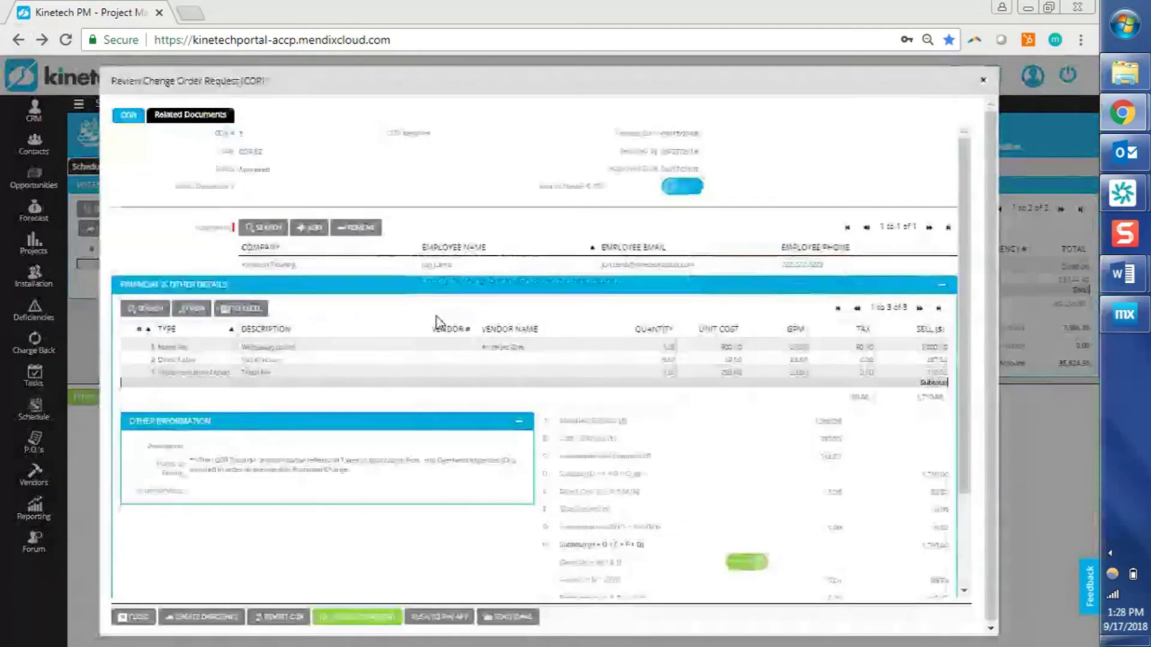
pyautogui.click(432, 321)
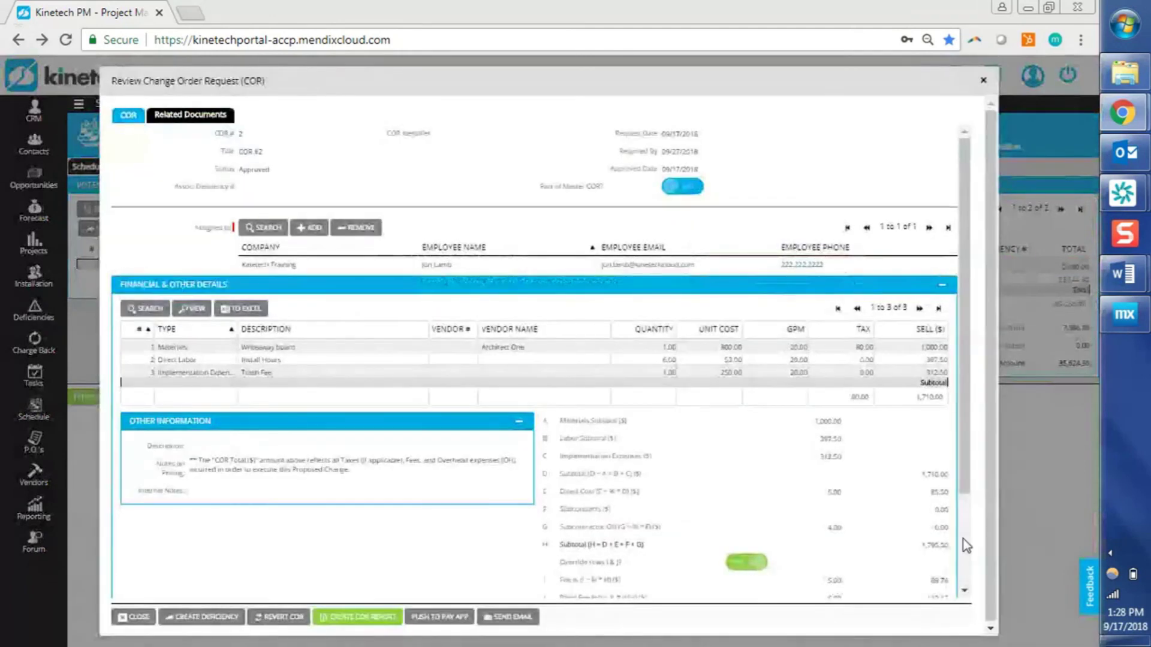
pyautogui.scroll(-2, 966, 545)
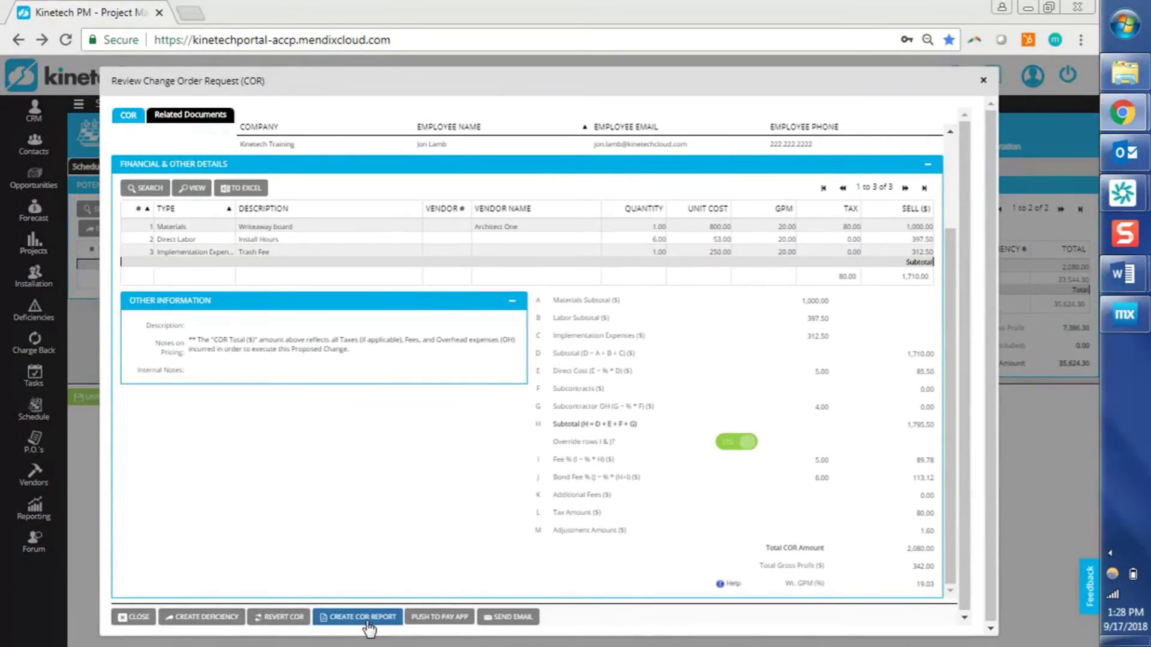
# Create the Simple COR Report in PDF format for COR #2 and open it to check the total
pyautogui.click(366, 620)
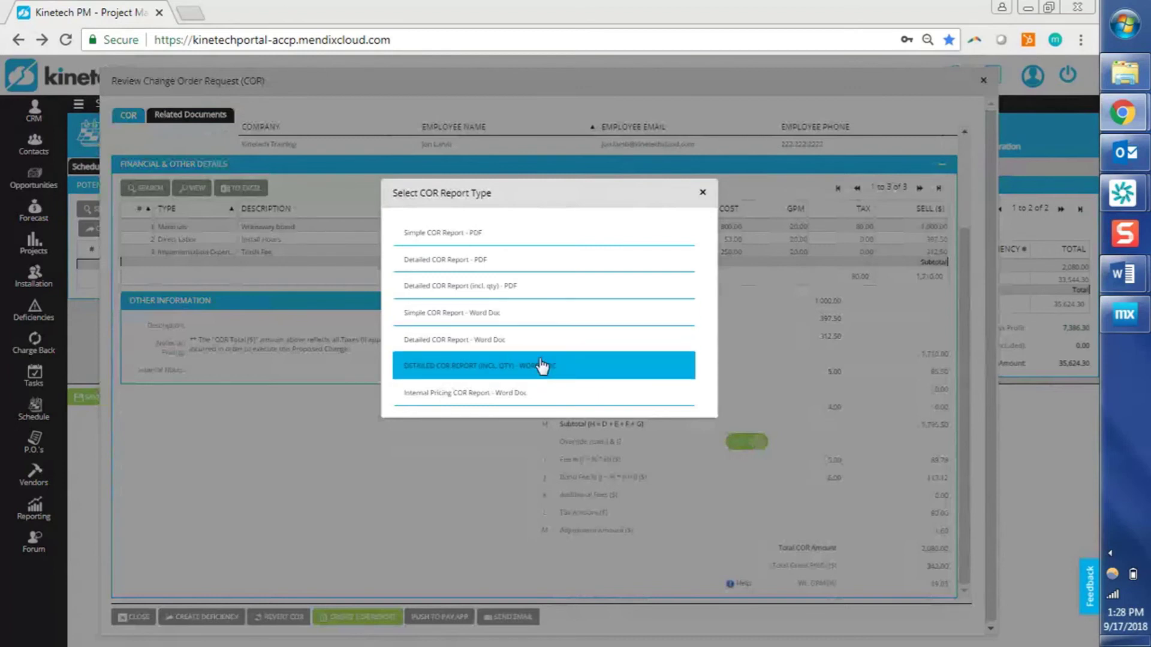
pyautogui.click(483, 237)
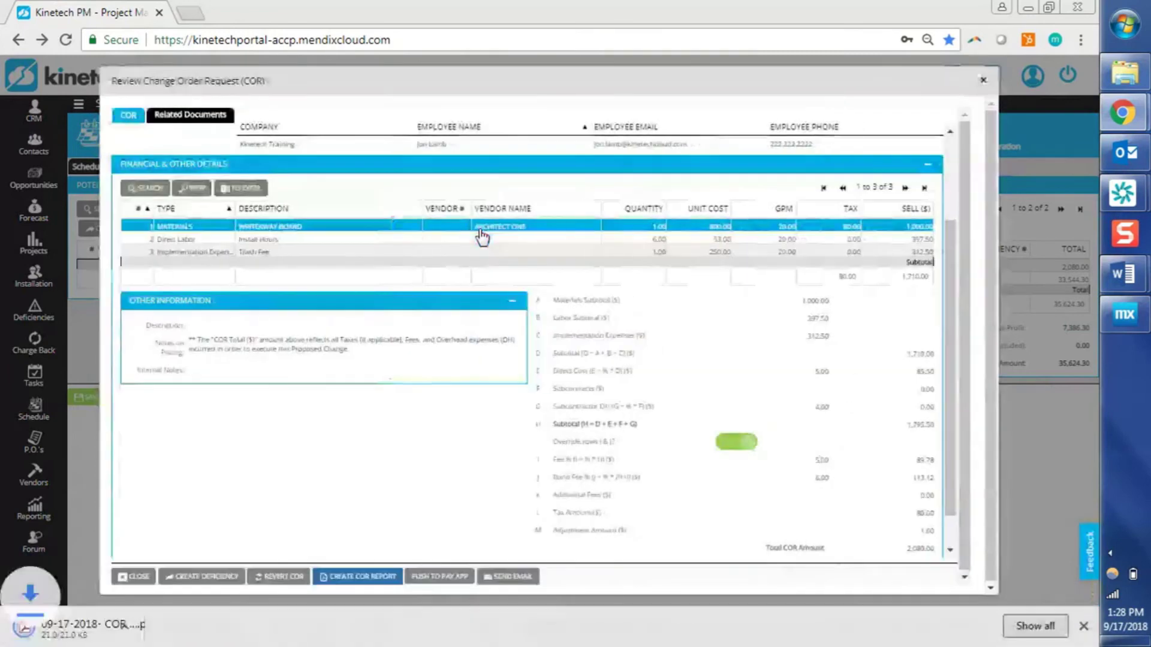
pyautogui.click(78, 629)
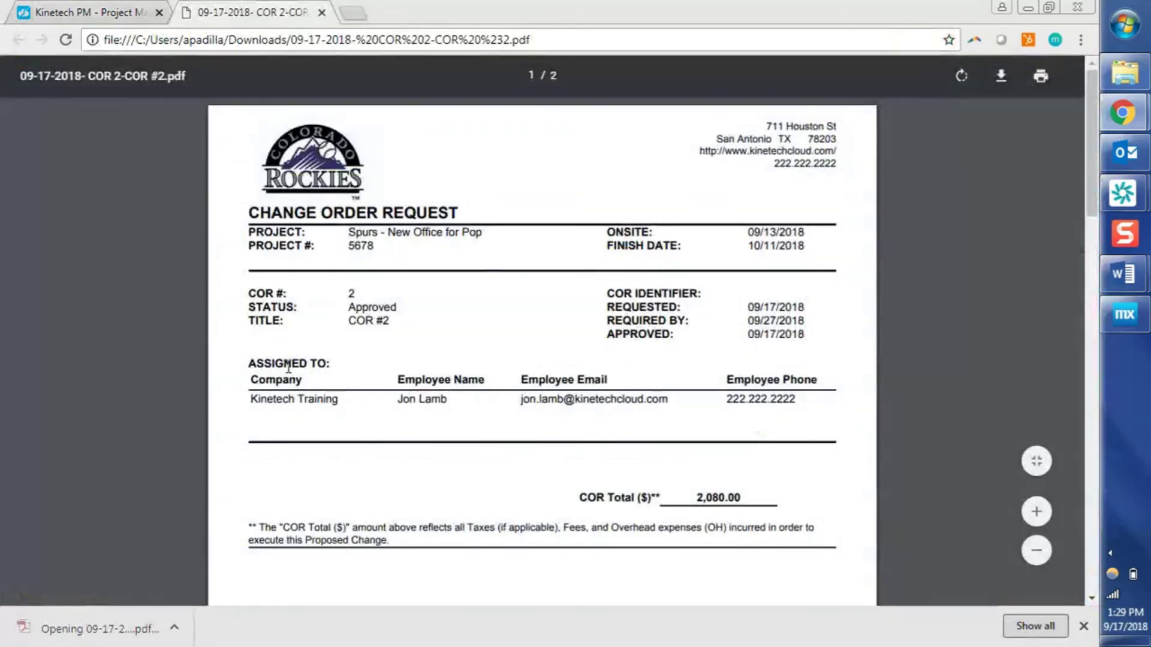
pyautogui.scroll(-1, 287, 367)
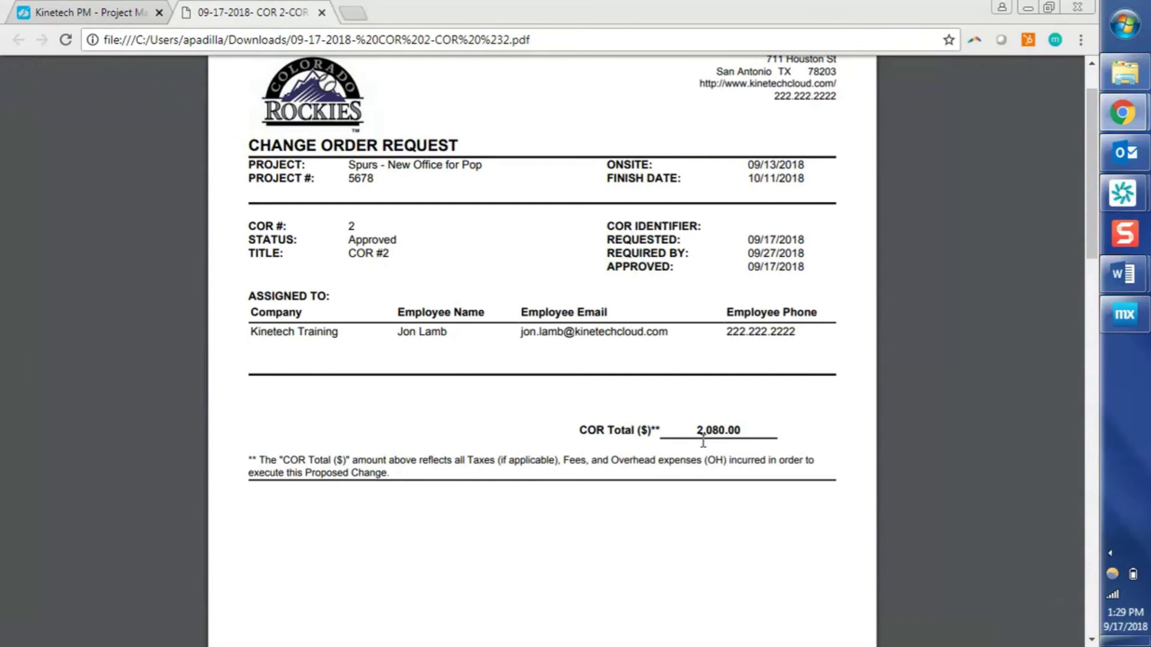
# Go back to COR #2, create its Detailed COR Report as a PDF, and open it to check the financial summary
pyautogui.click(108, 14)
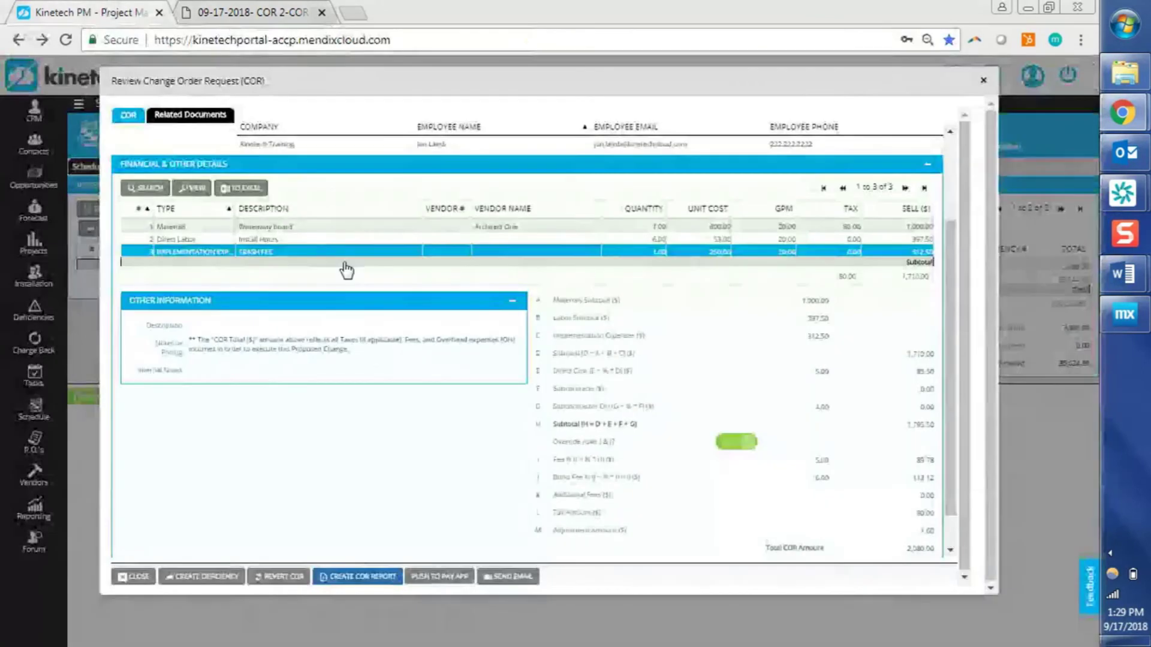
pyautogui.click(387, 576)
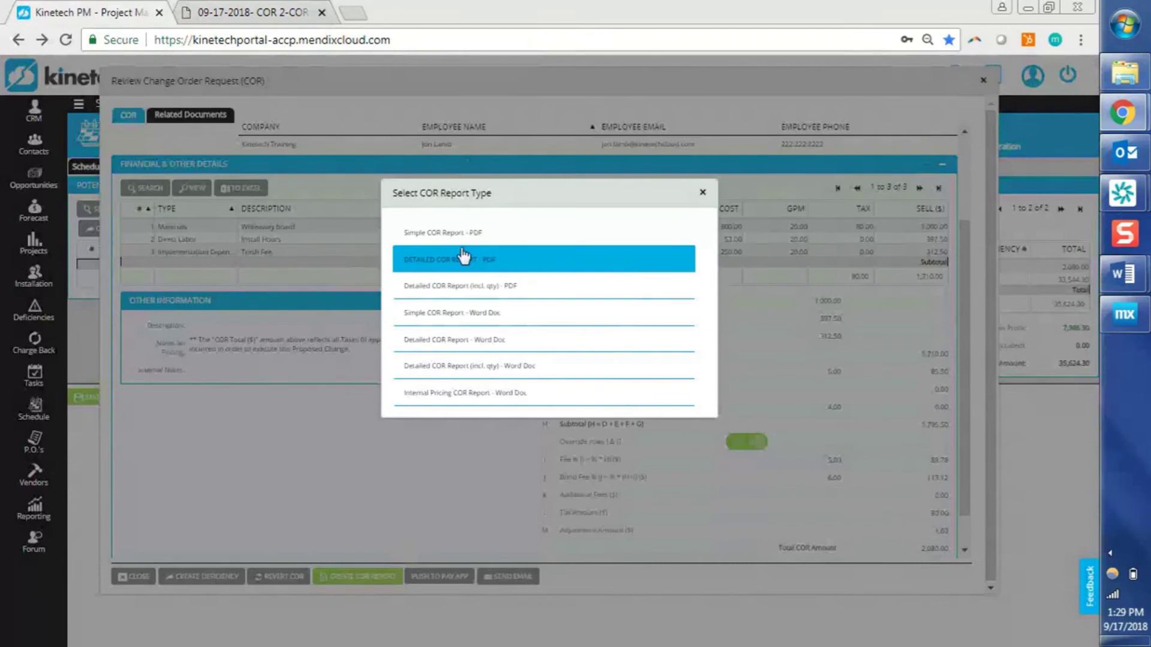
pyautogui.click(459, 262)
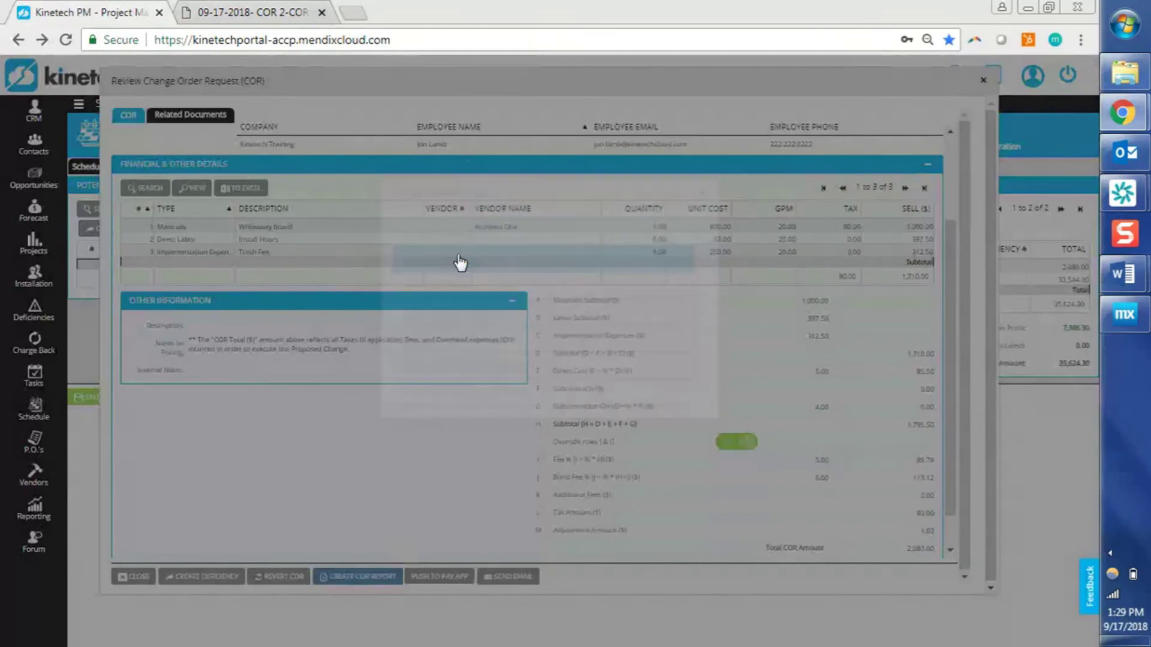
pyautogui.click(105, 634)
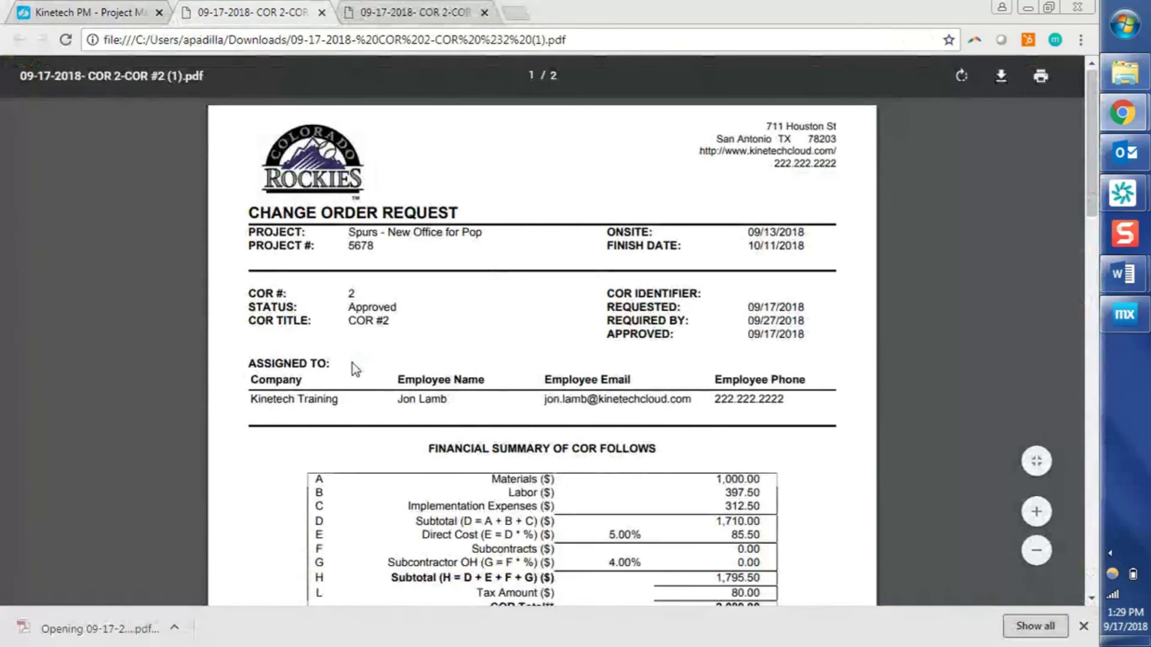
pyautogui.scroll(-3, 353, 366)
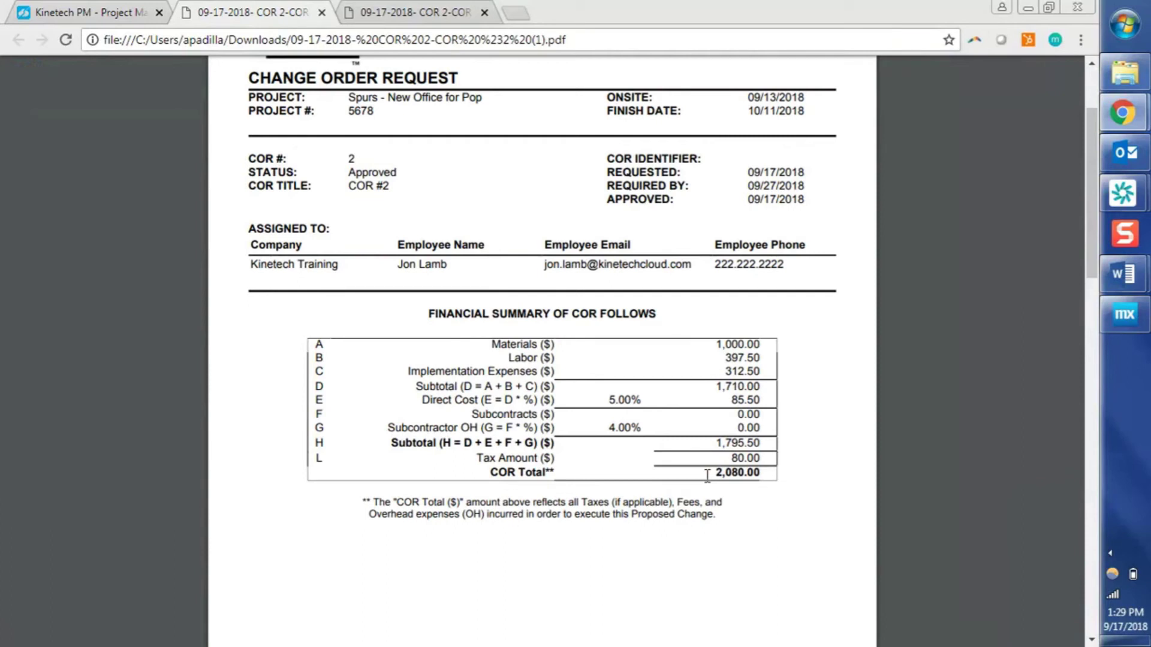
# Return to COR #2, create the Detailed COR Report (incl. qty) as a PDF, and open the file
pyautogui.click(134, 15)
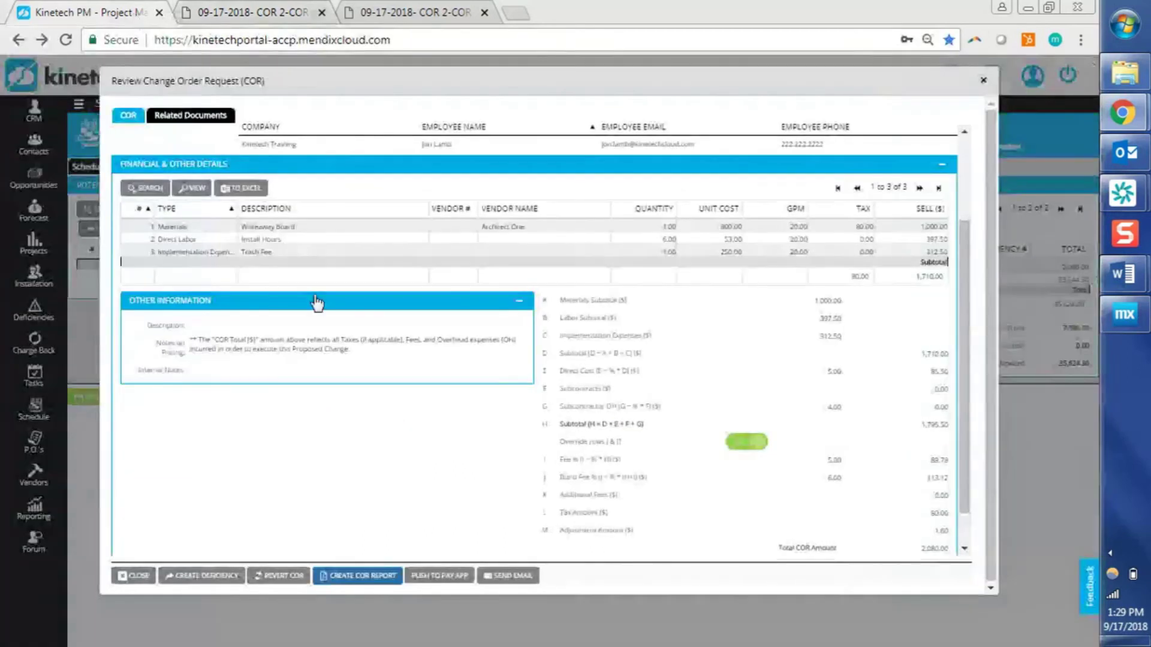
pyautogui.click(380, 577)
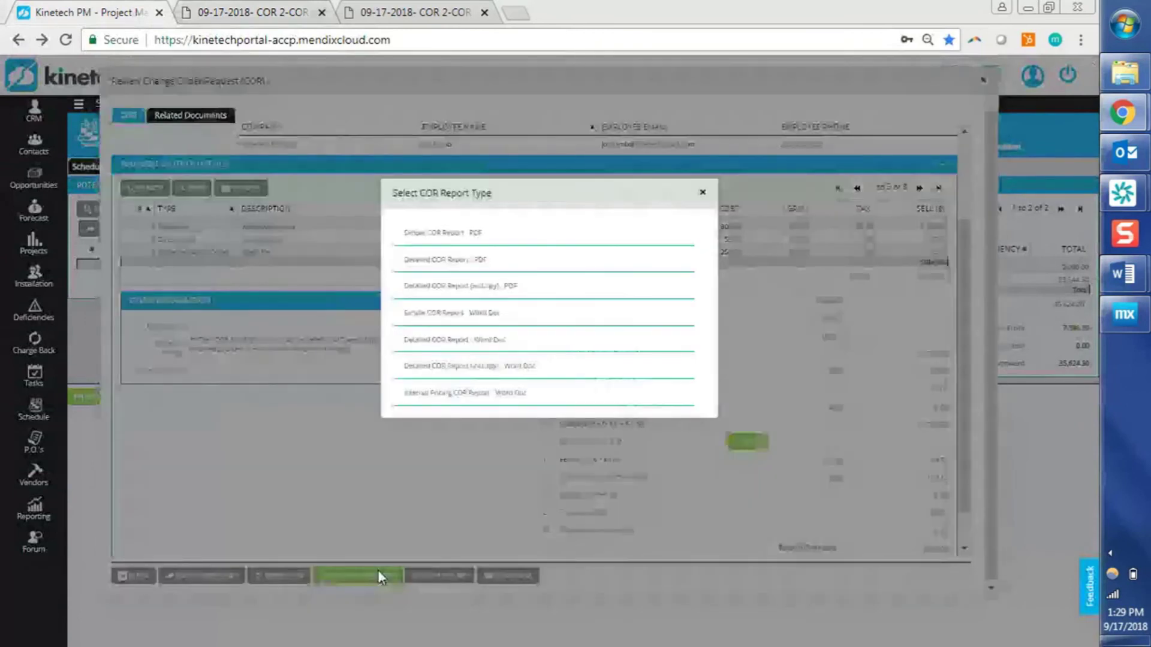
pyautogui.click(489, 290)
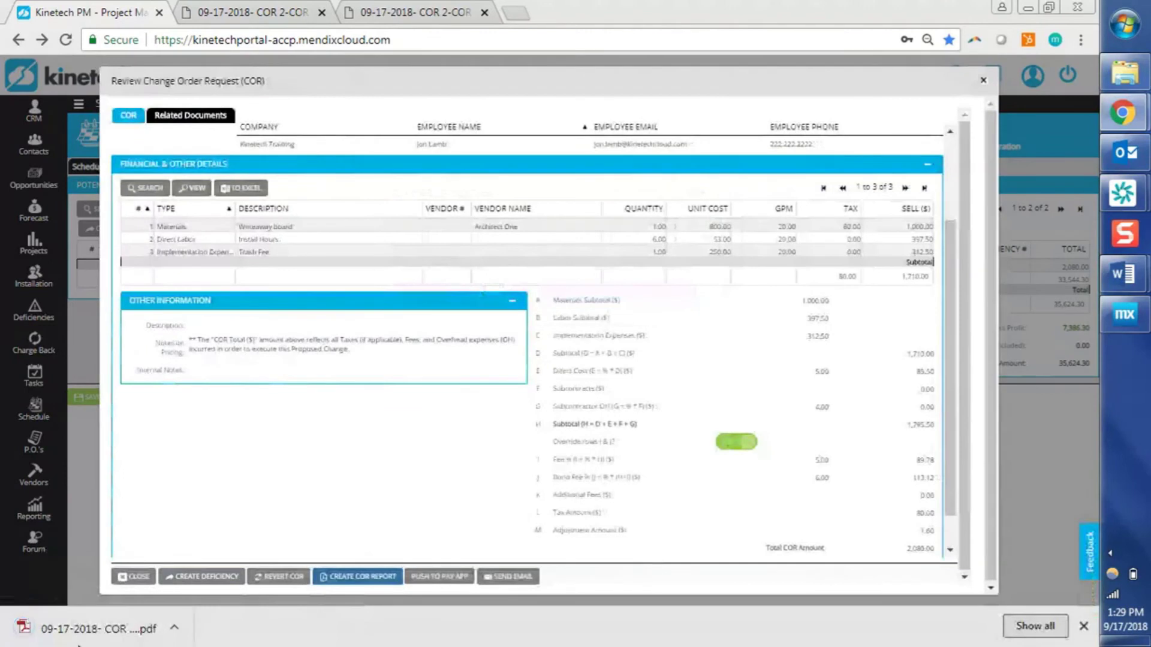
pyautogui.click(84, 628)
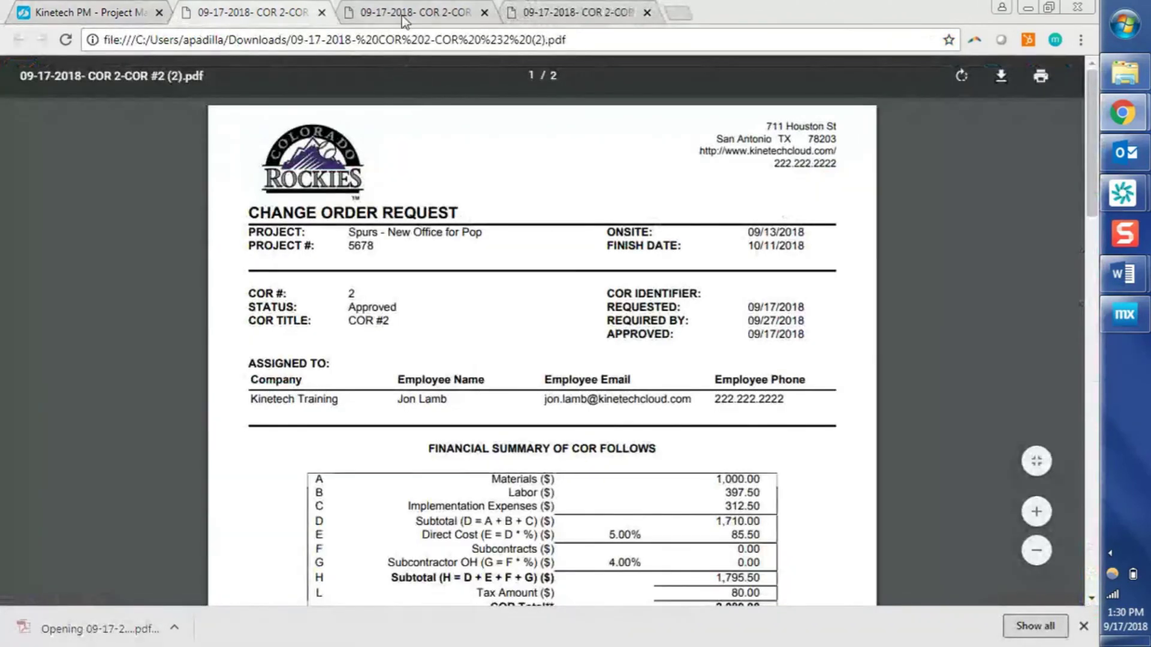
# Compare the itemized expense tables in the detailed COR reports without and with quantities
pyautogui.click(403, 18)
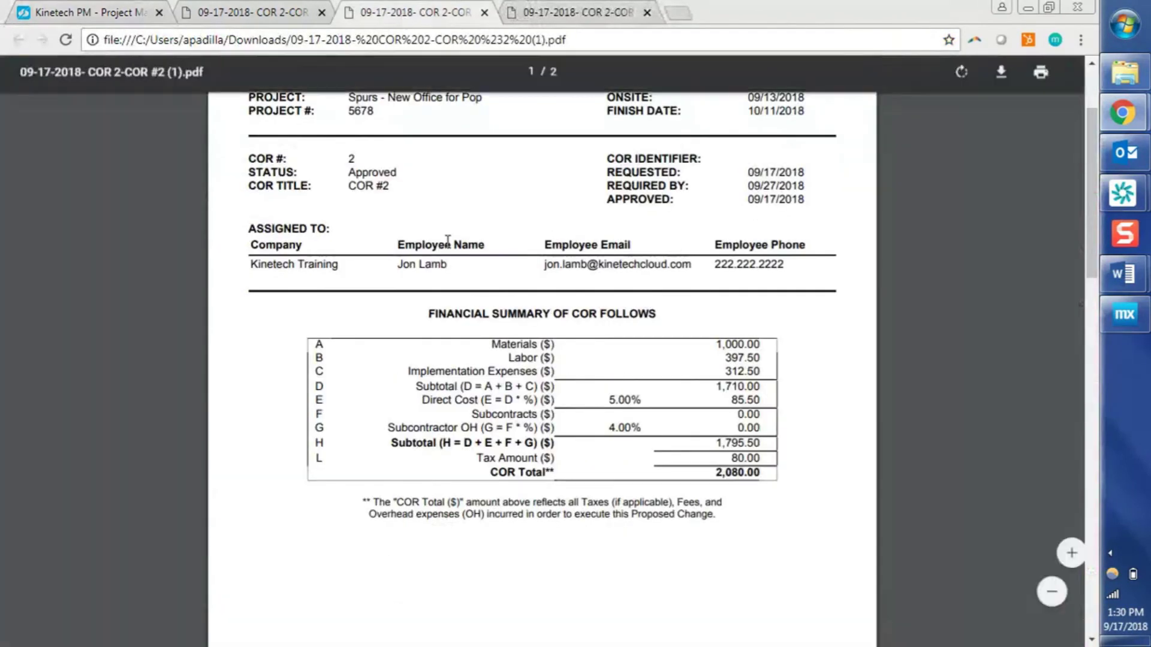
pyautogui.scroll(-5, 448, 240)
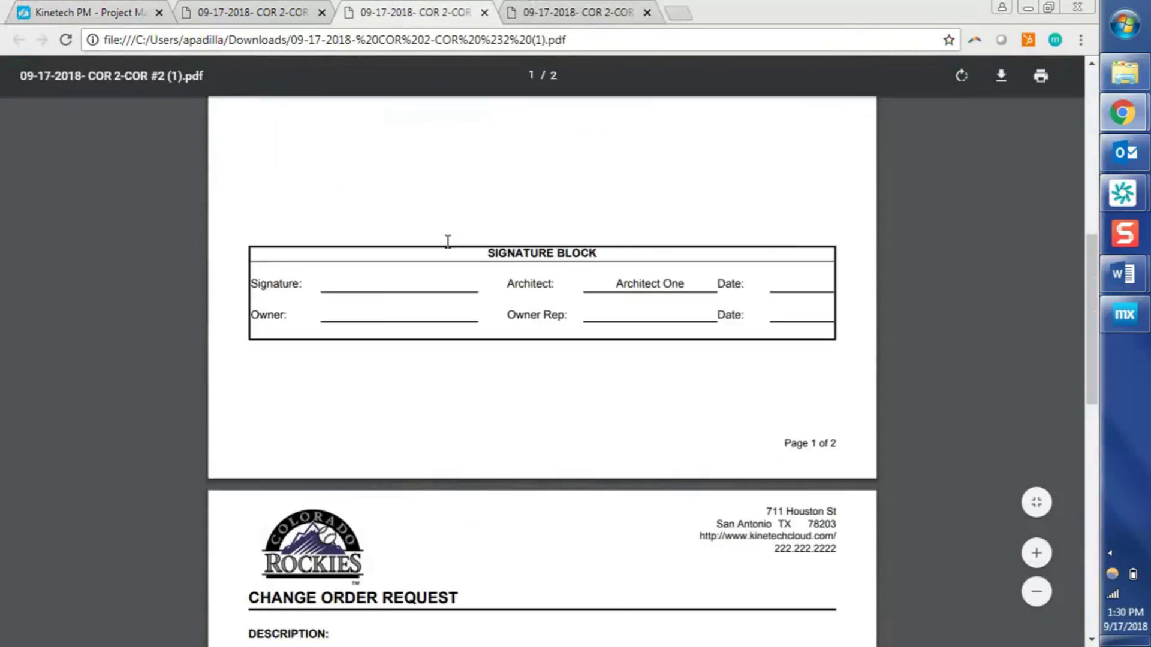
pyautogui.scroll(-8, 448, 241)
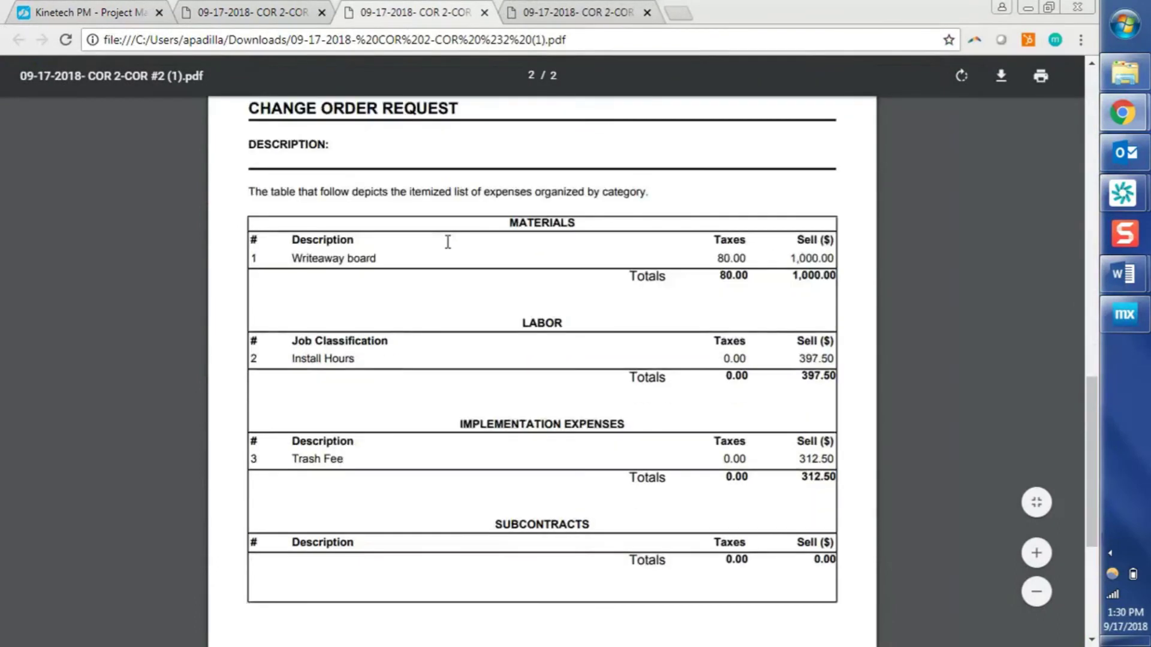
pyautogui.scroll(-1, 448, 241)
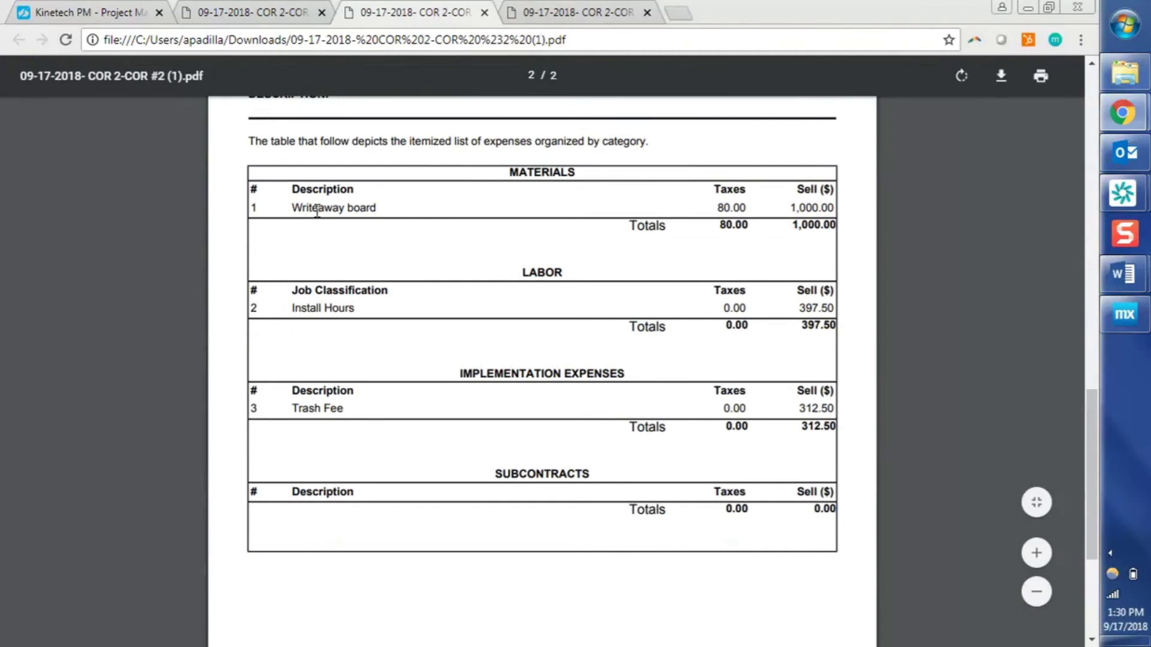
pyautogui.click(248, 18)
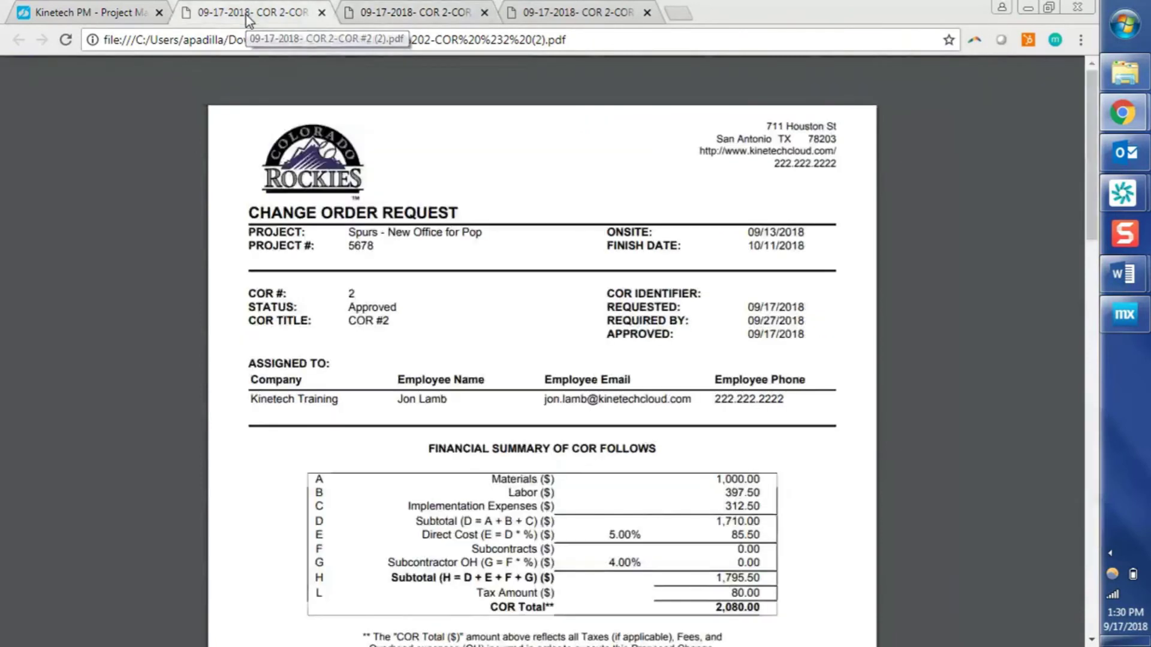
pyautogui.scroll(-8, 512, 506)
pyautogui.scroll(-12, 512, 506)
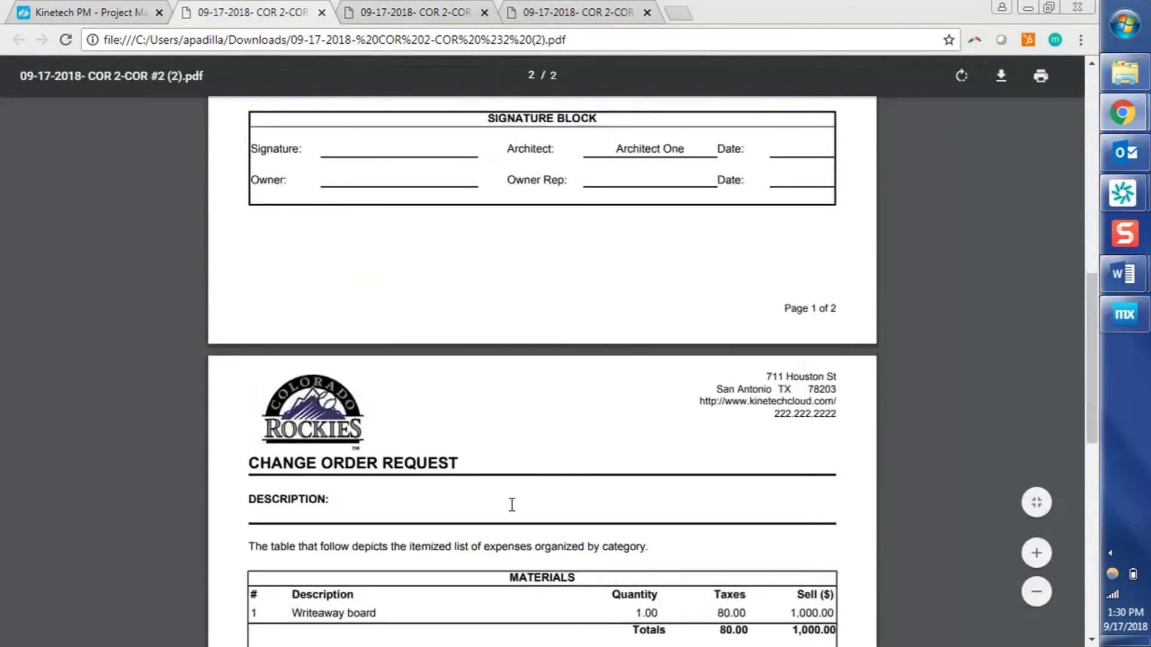
pyautogui.scroll(1, 512, 505)
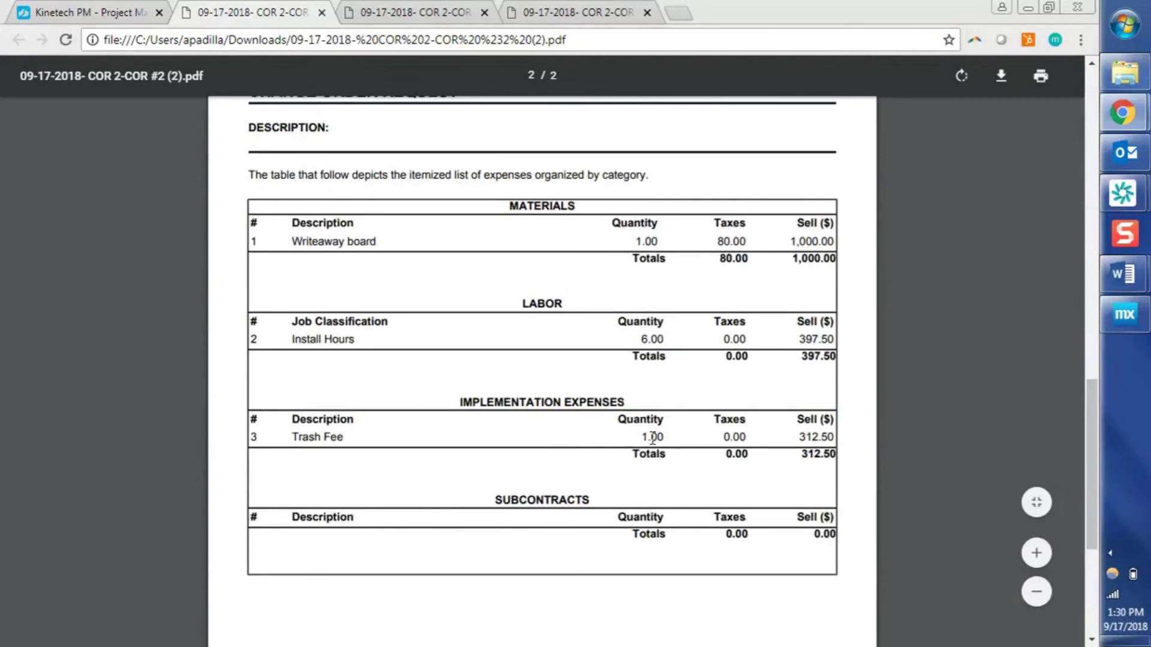
# Return to COR #2, create its Internal Pricing COR Report as a Word document, and open it in Word
pyautogui.click(81, 17)
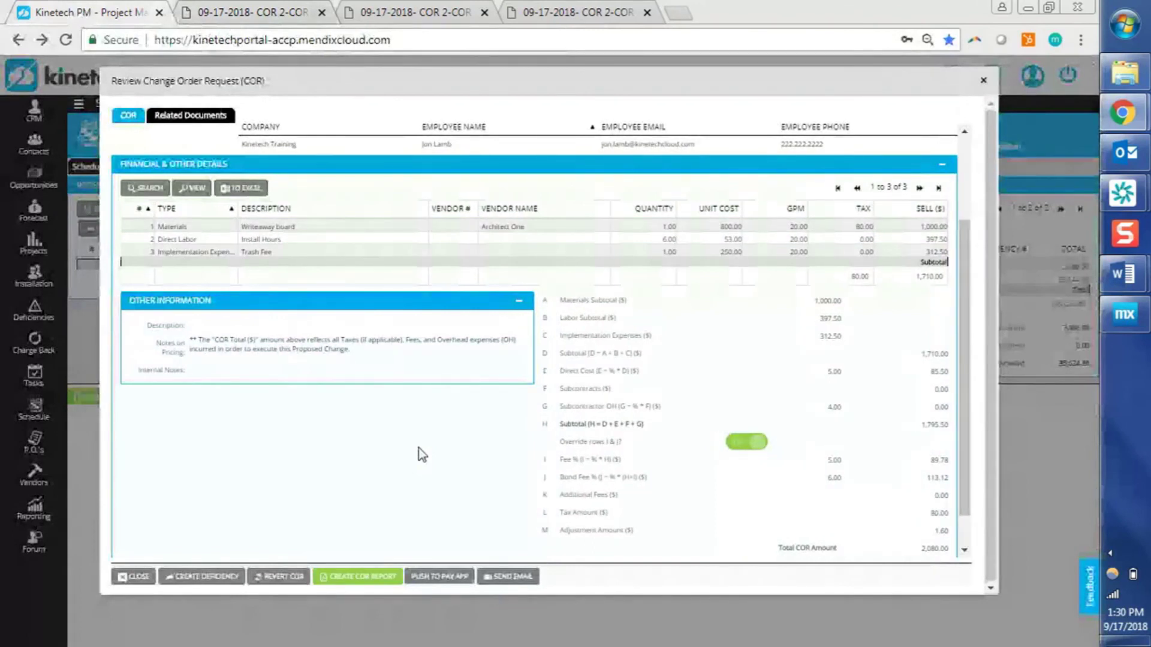
pyautogui.click(371, 578)
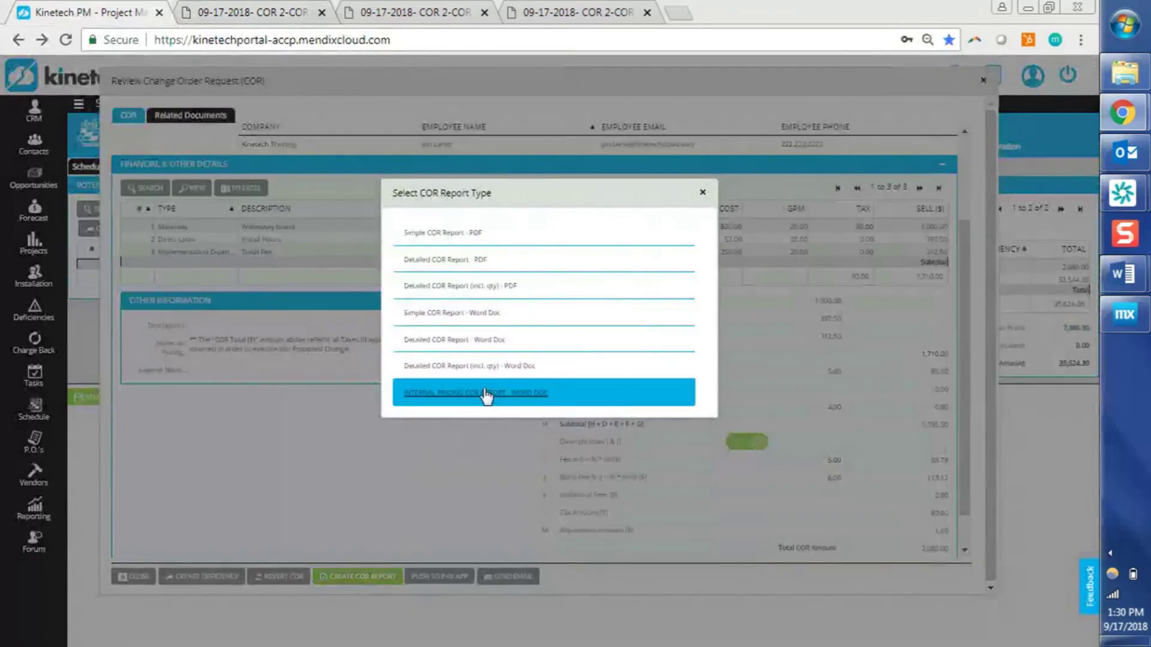
pyautogui.click(486, 395)
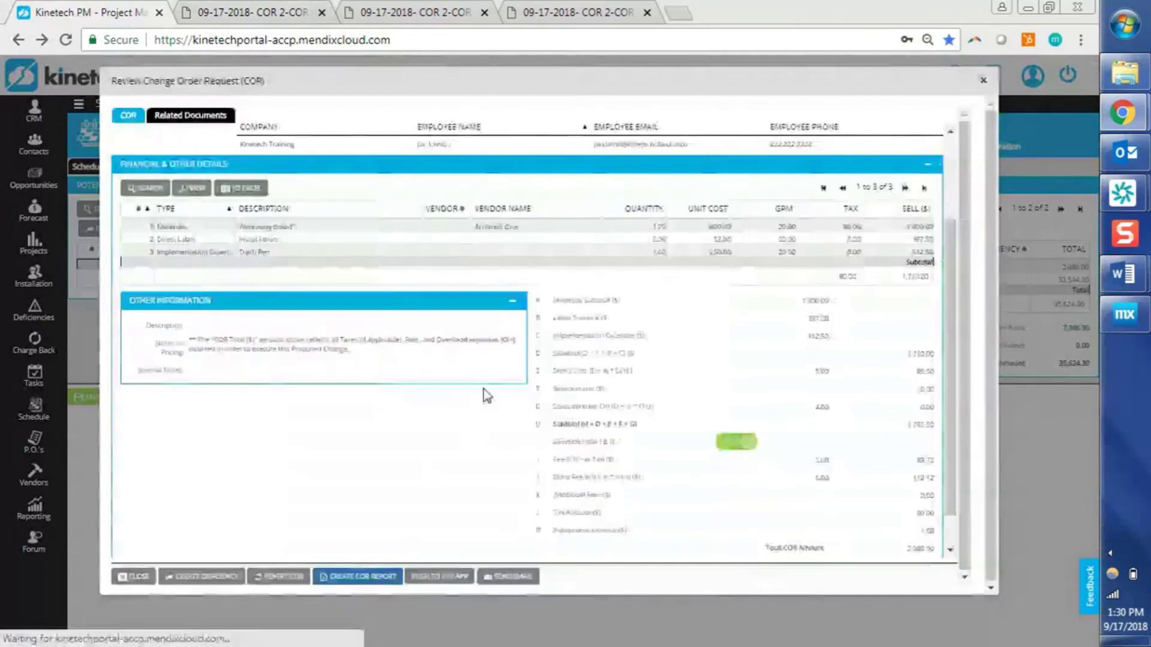
pyautogui.click(98, 634)
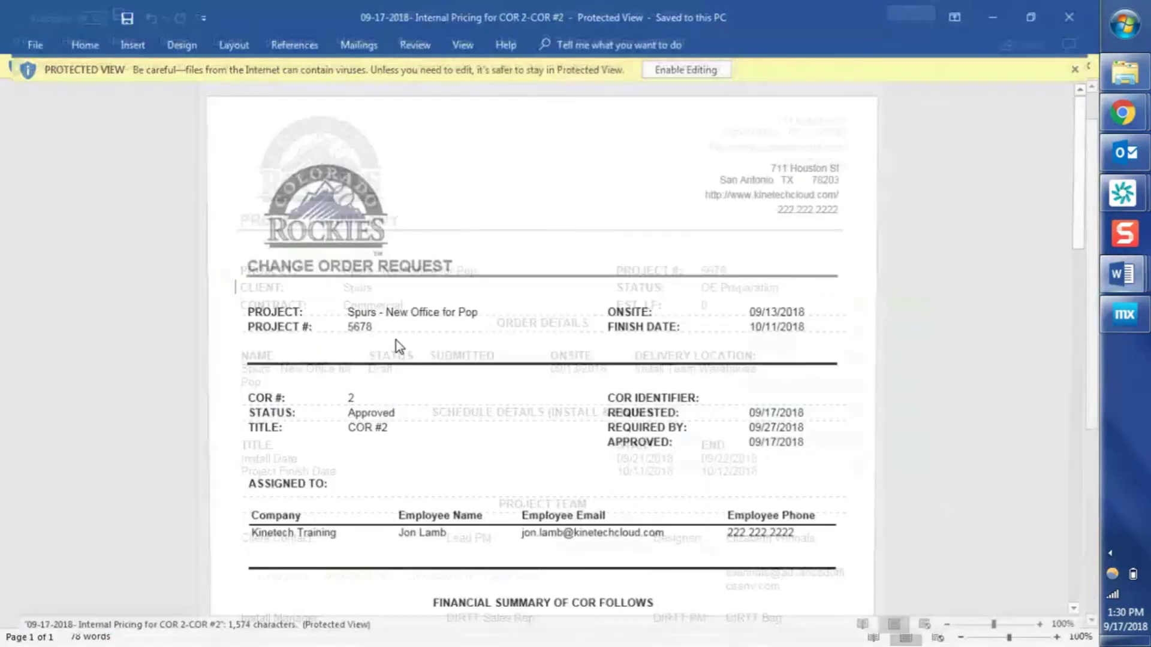
# Review the itemized expense tables in the Internal Pricing report, return to Kinetech PM, and close COR #2
pyautogui.moveTo(1094, 167); pyautogui.dragTo(1077, 410)
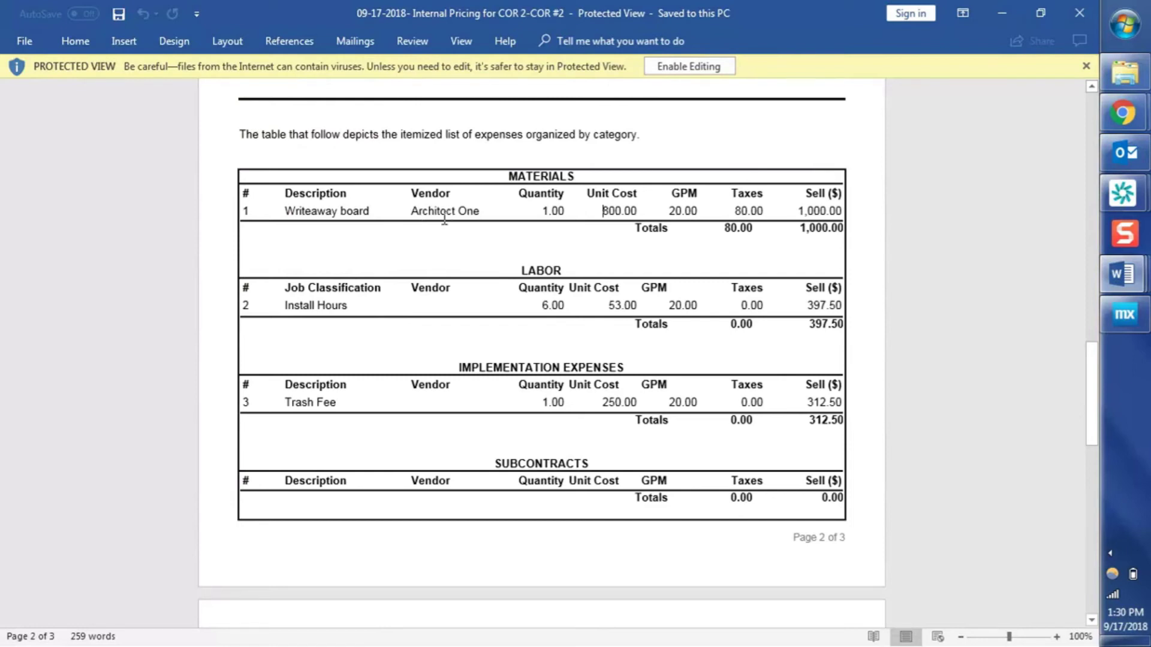
pyautogui.hotkey('alt', 'Tab')
pyautogui.hotkey('alt', 'Tab')
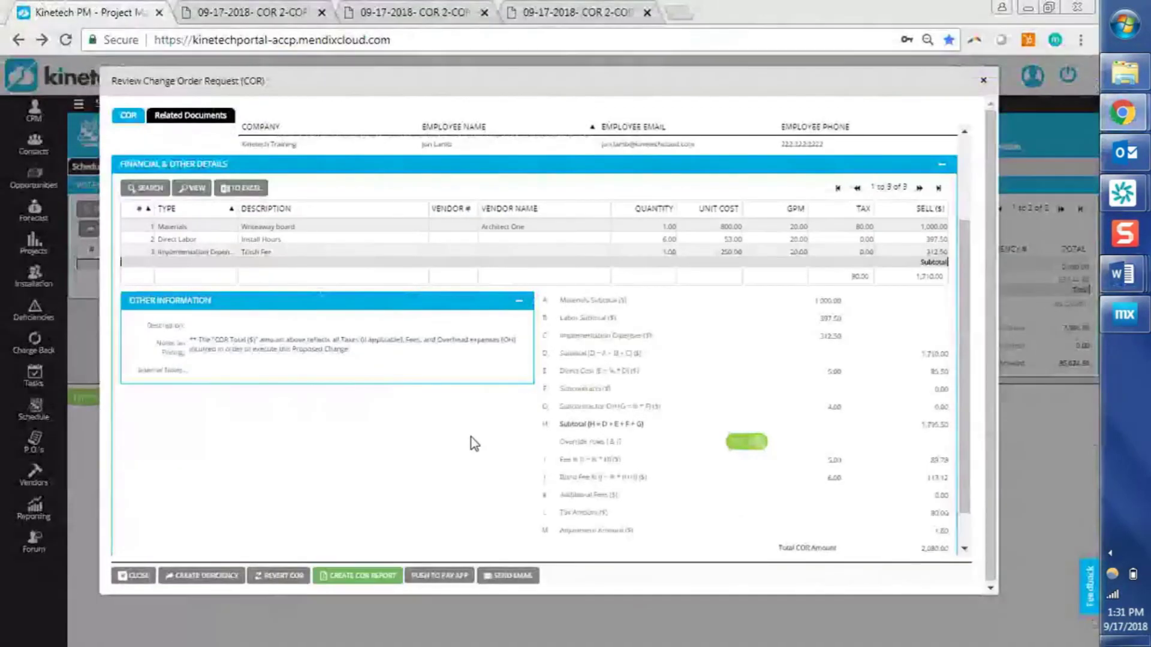
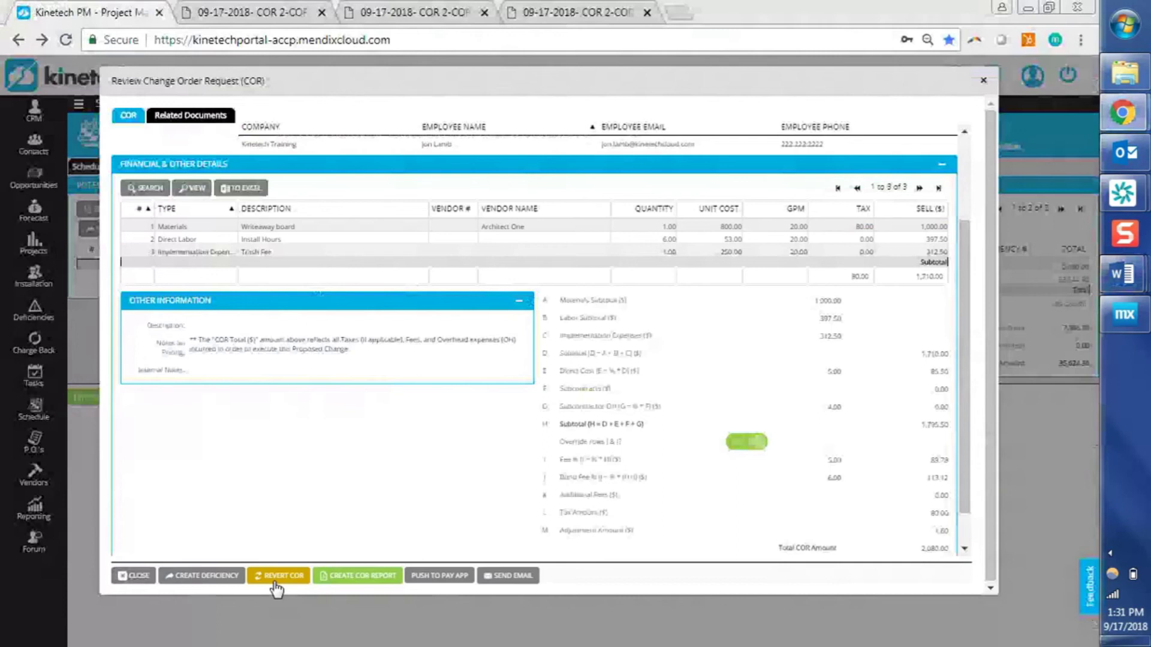
pyautogui.click(134, 576)
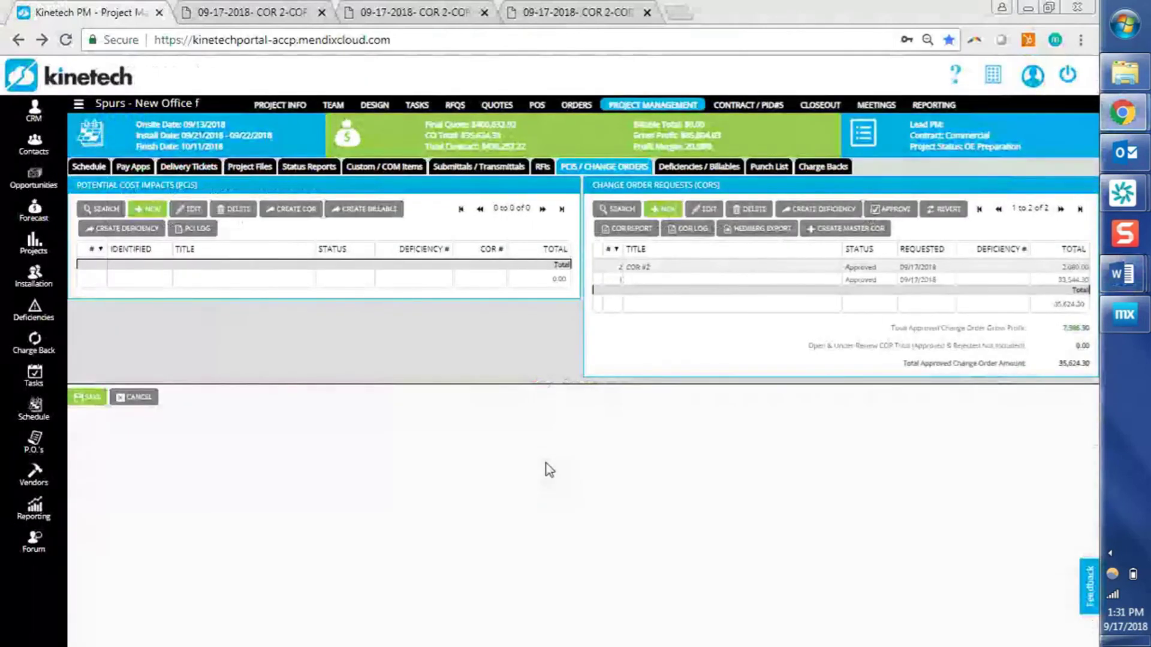
# Show the project's deficiencies and billables, and open the identified deficiency for Spurs - New Office for Pop
pyautogui.click(707, 170)
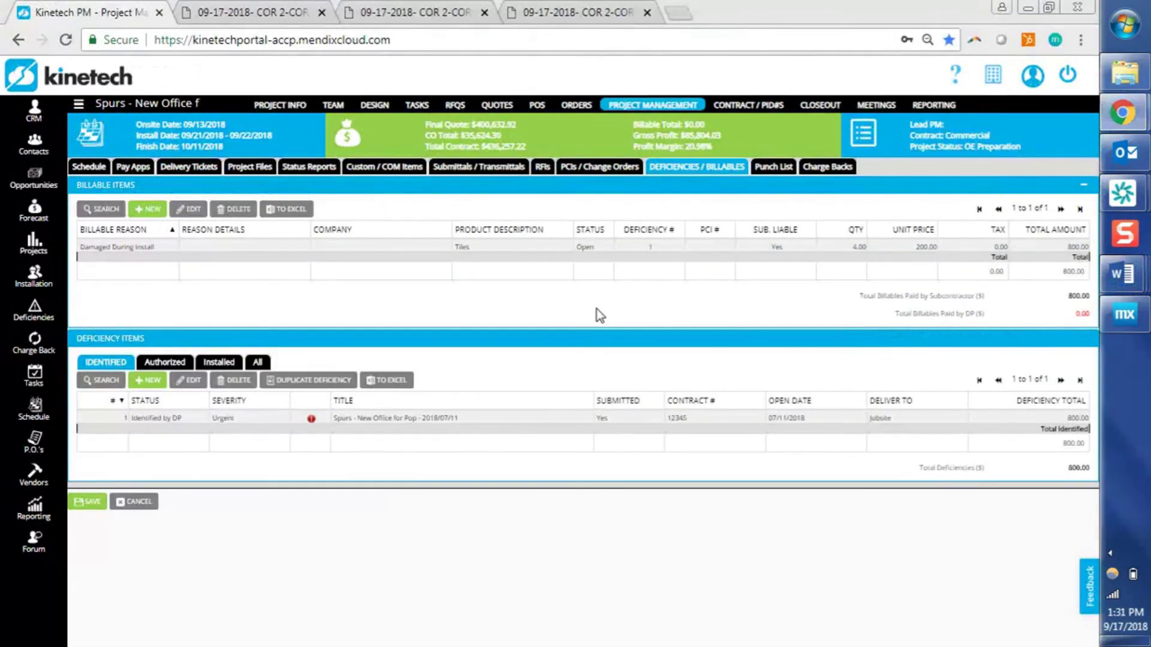
pyautogui.click(418, 419)
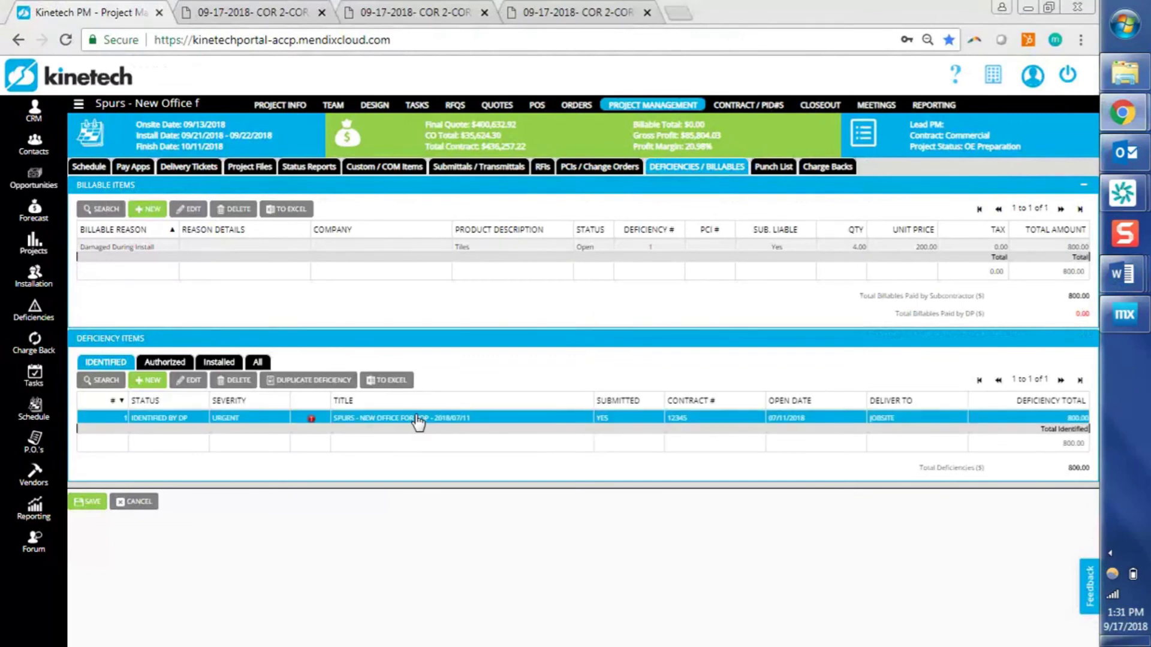
pyautogui.doubleClick(418, 420)
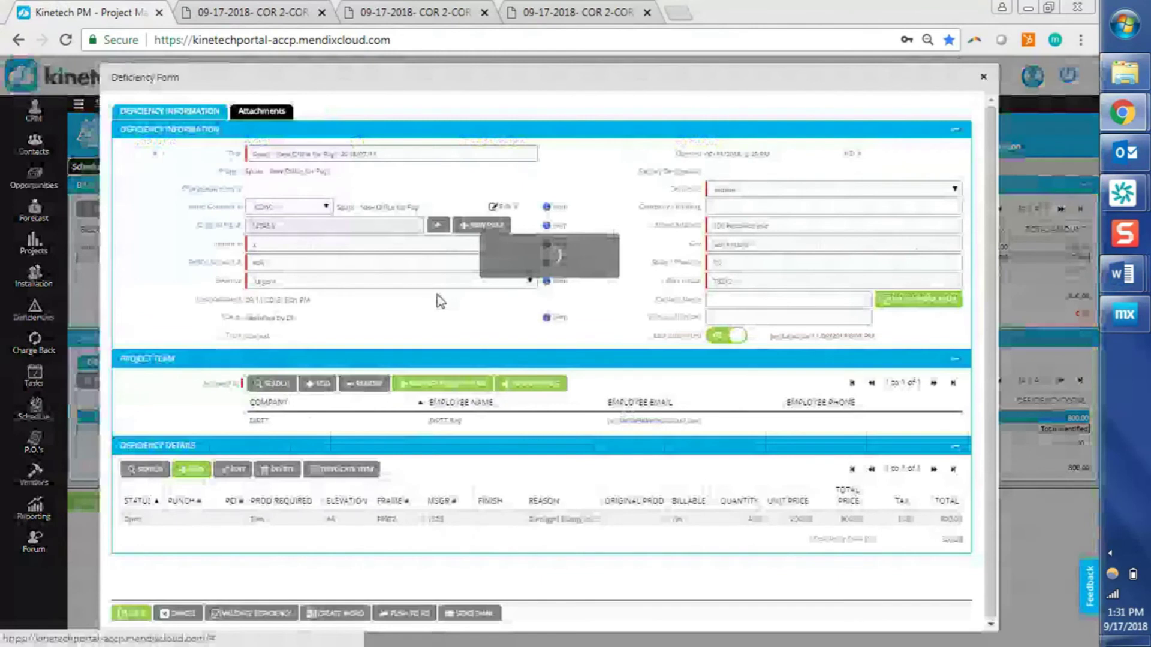
# Examine the deficiency's title, item line, Insight and FedEx account fields, and read the help on the associated contract number and severity
pyautogui.click(390, 153)
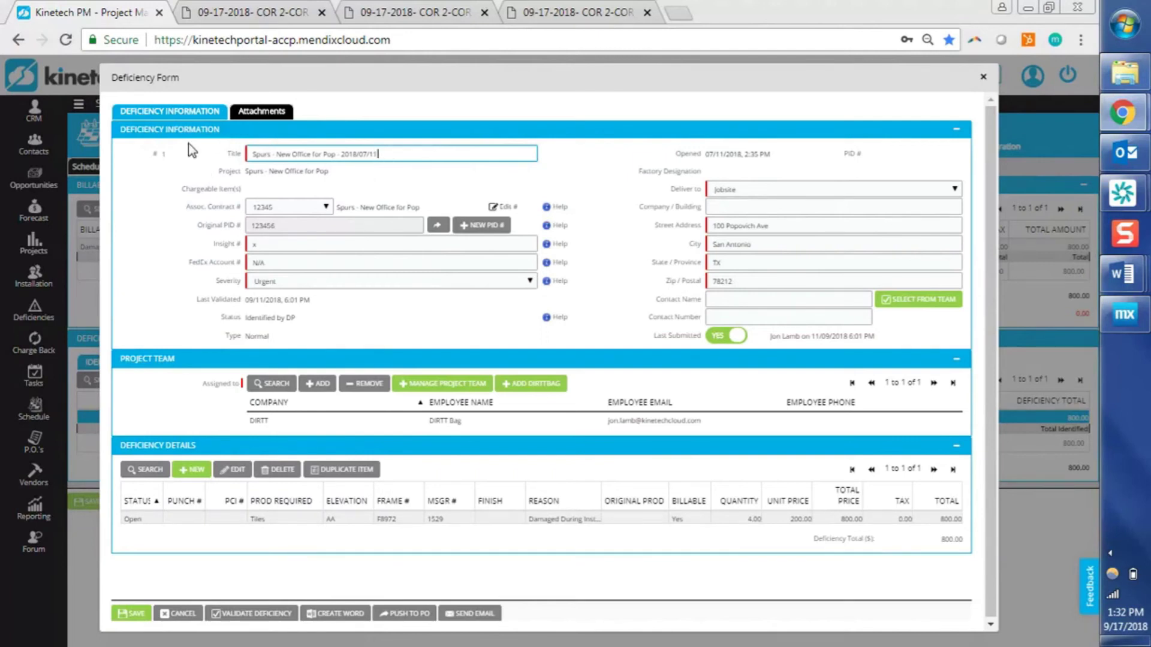
pyautogui.click(244, 519)
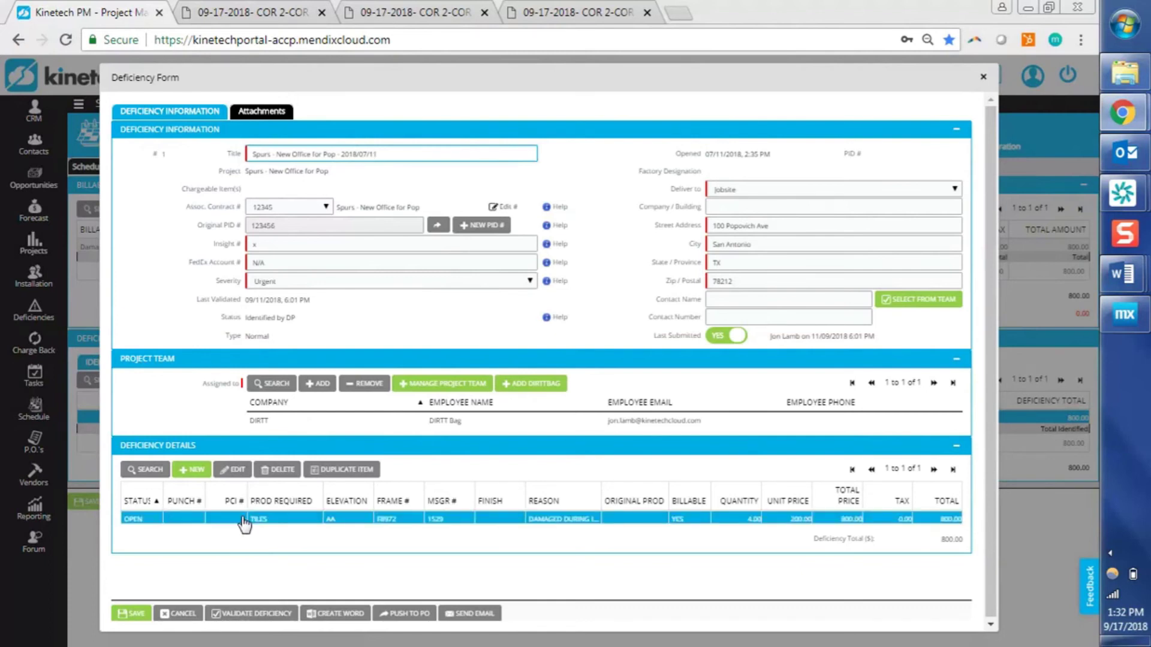
pyautogui.click(201, 223)
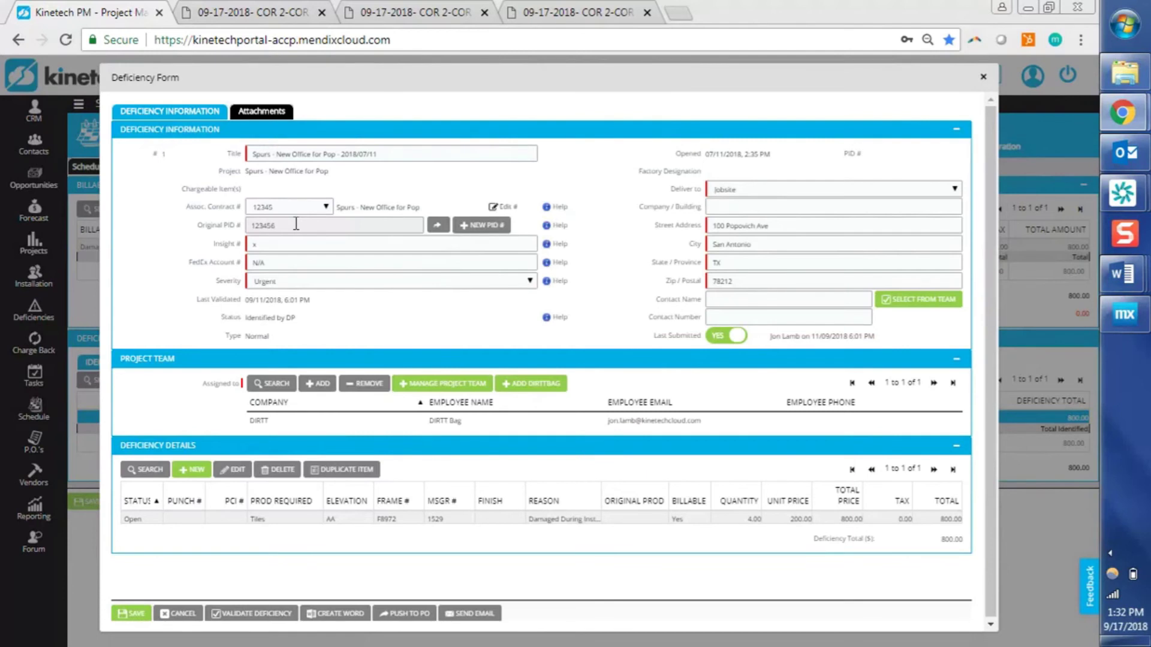
pyautogui.click(284, 247)
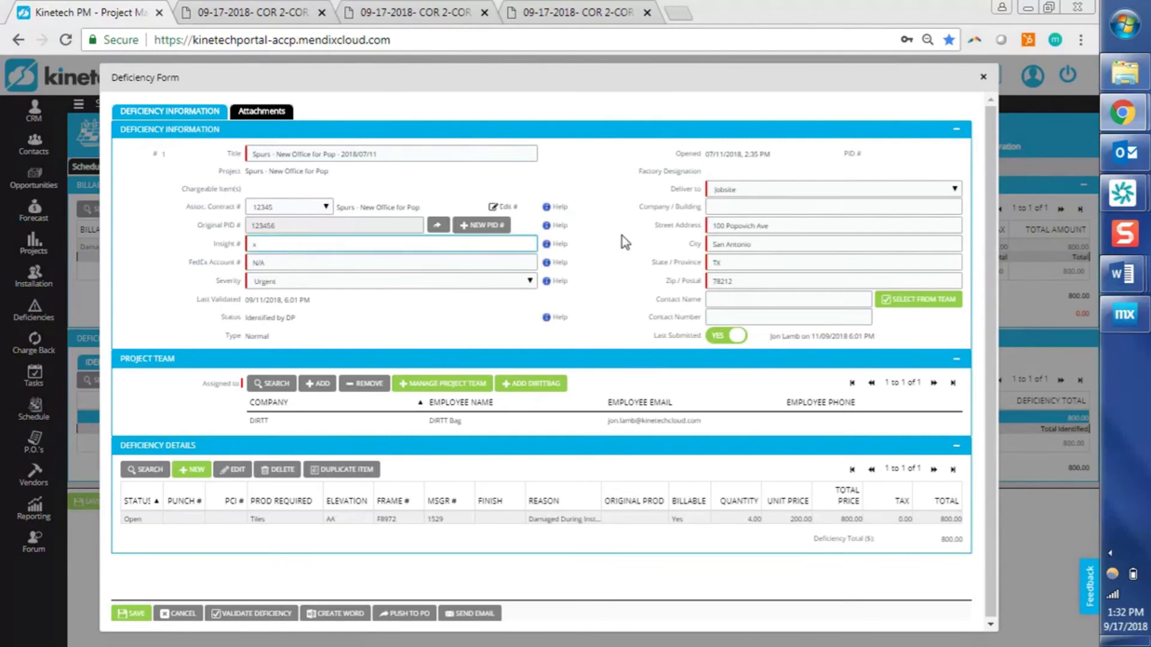
pyautogui.click(561, 208)
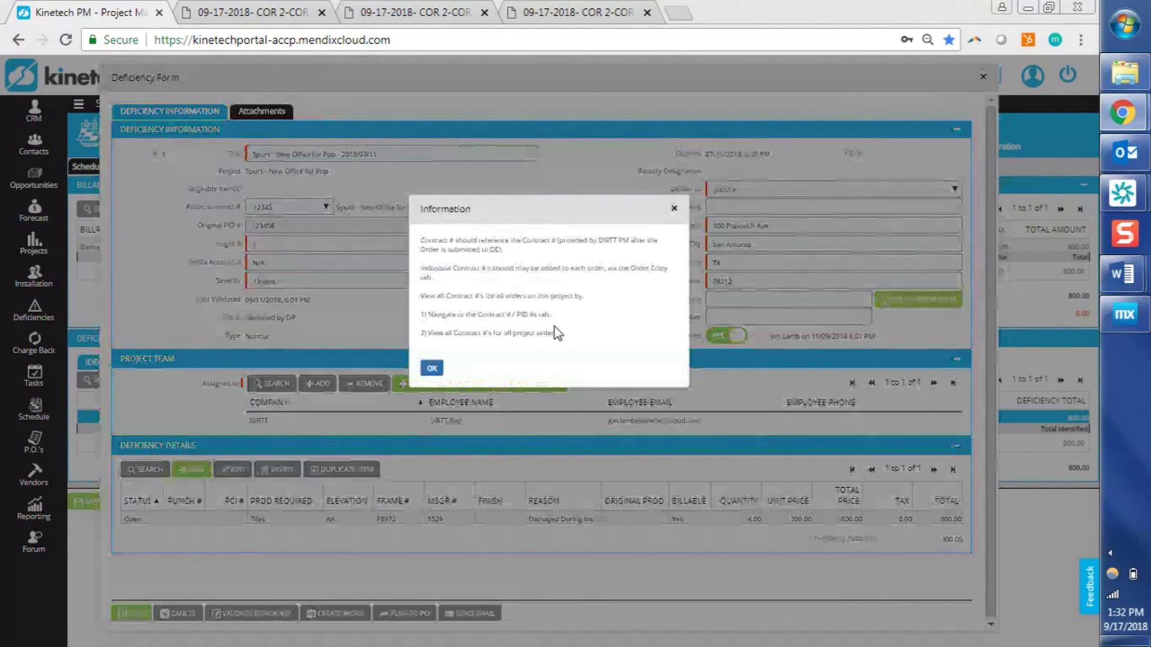
pyautogui.click(432, 368)
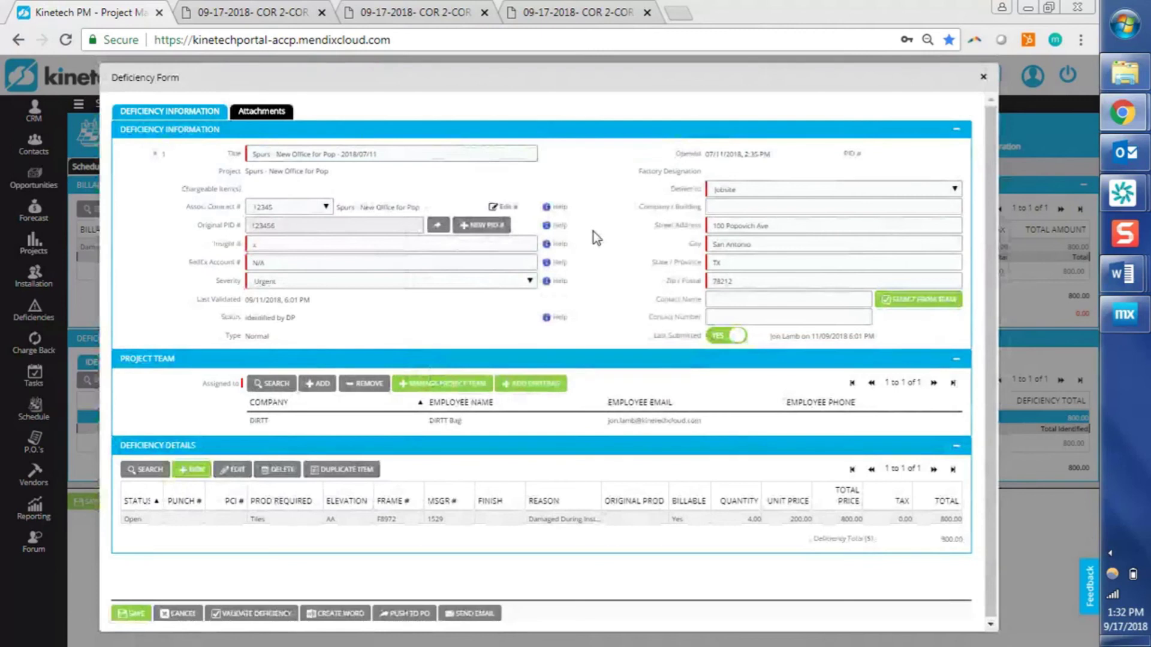
pyautogui.click(505, 241)
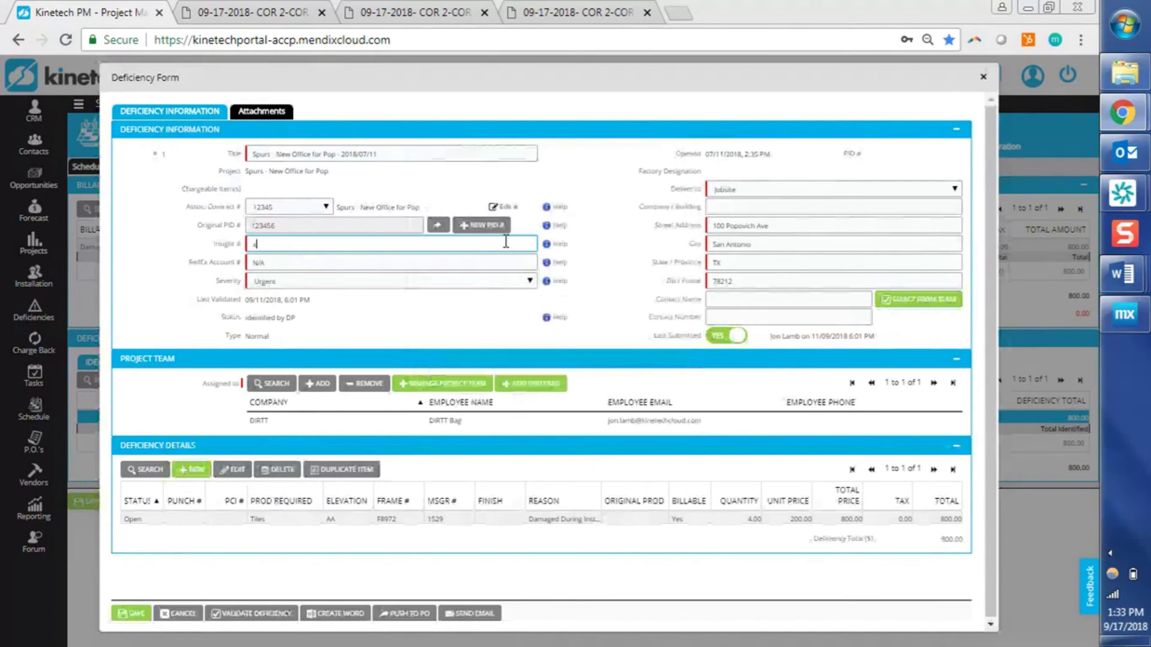
pyautogui.press('Tab')
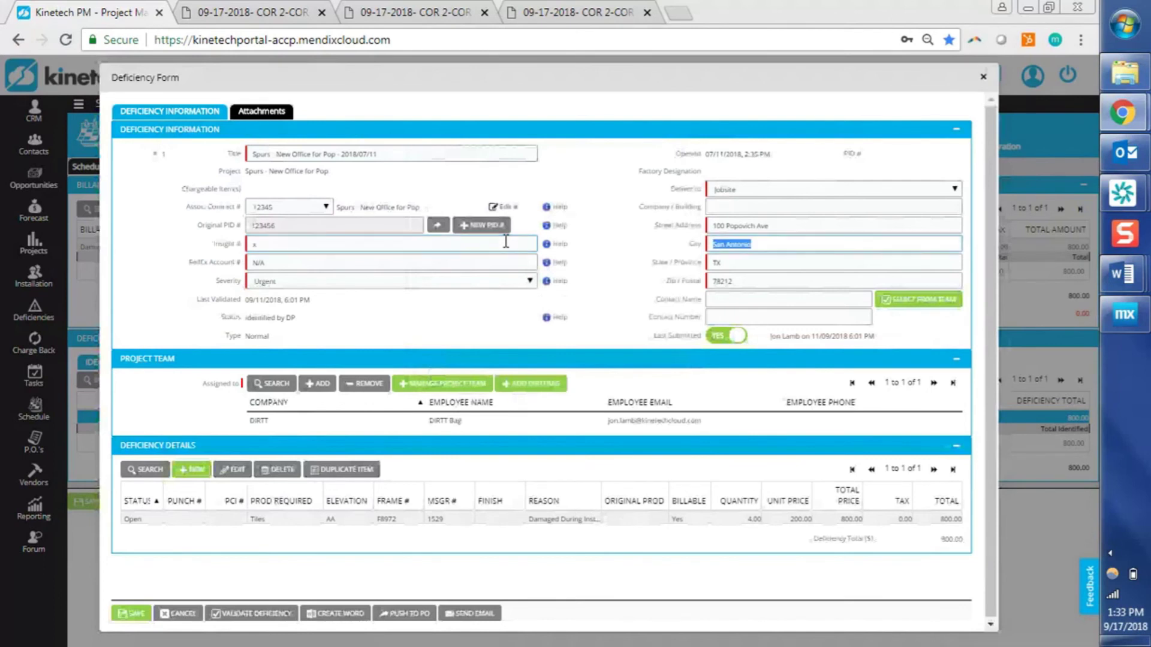
pyautogui.click(477, 262)
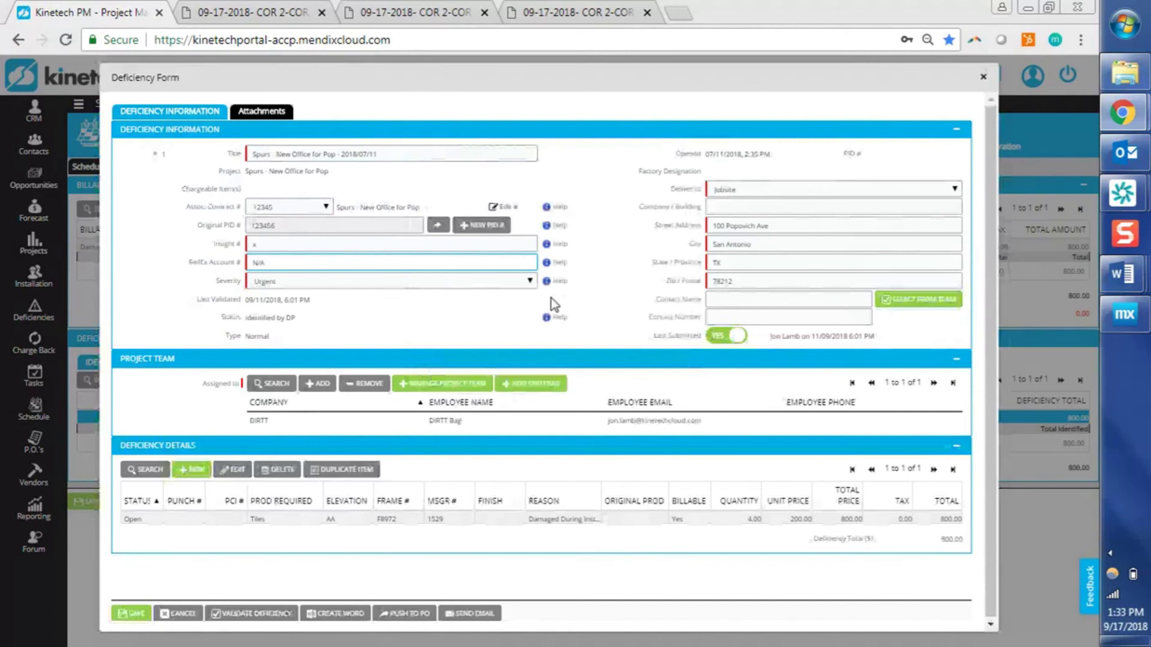
pyautogui.click(560, 283)
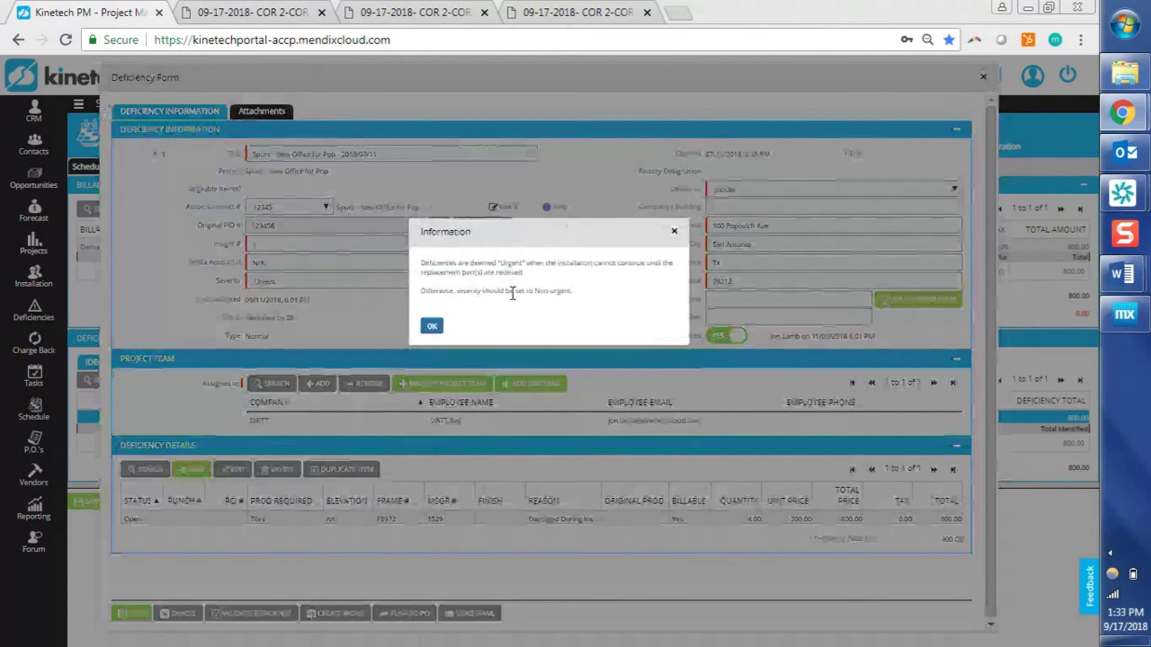
pyautogui.click(431, 328)
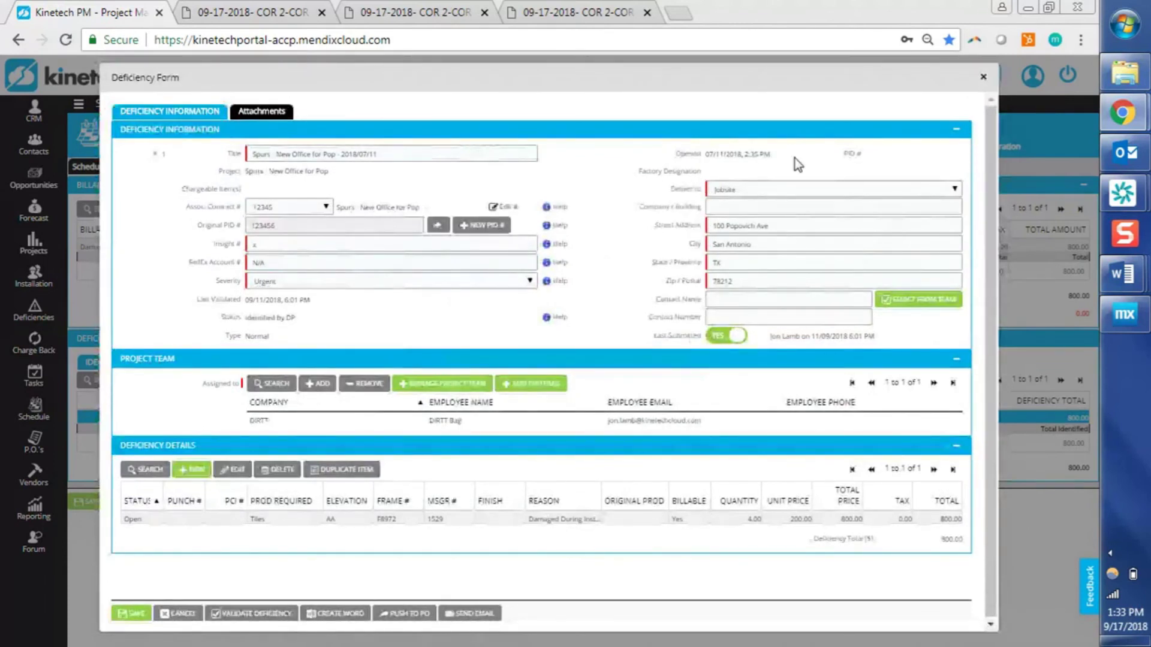
# Set the deficiency's delivery destination to Warehouse using DP Warehouse 2 in Austin, and switch Last Submitted to No
pyautogui.click(773, 192)
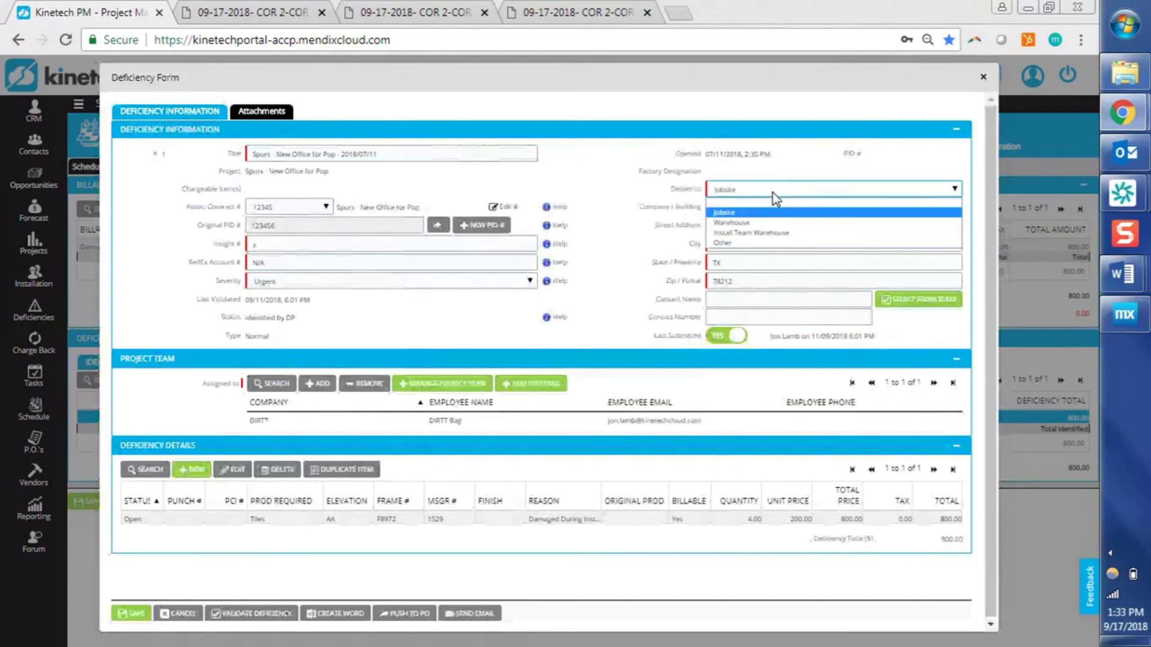
pyautogui.click(778, 223)
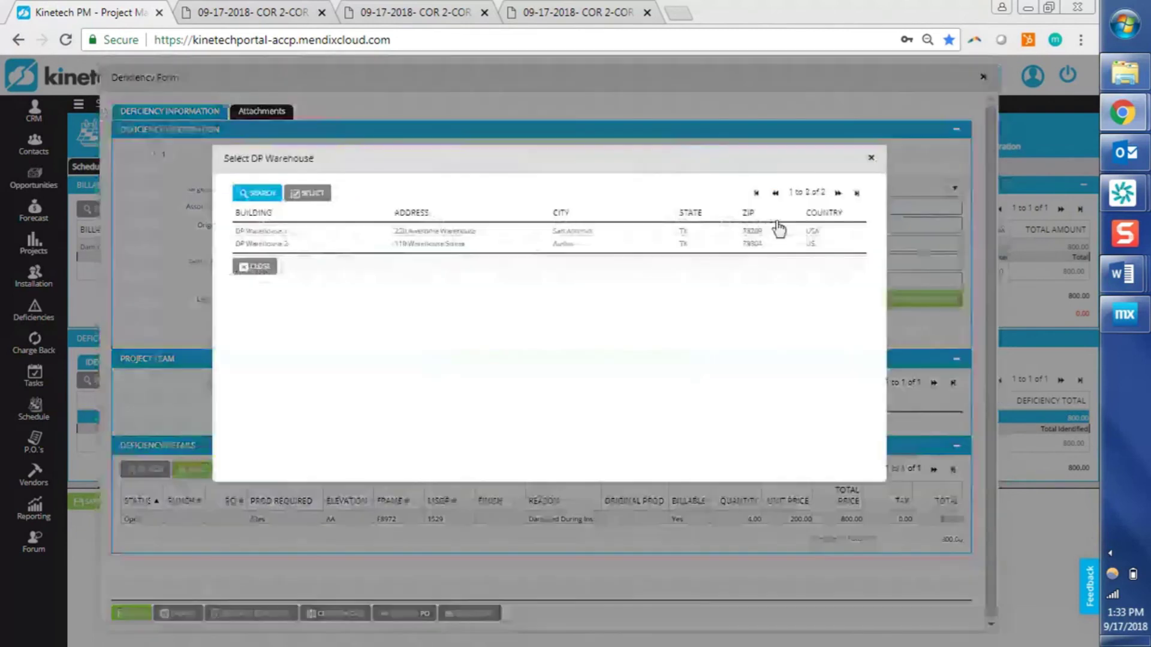
pyautogui.doubleClick(662, 241)
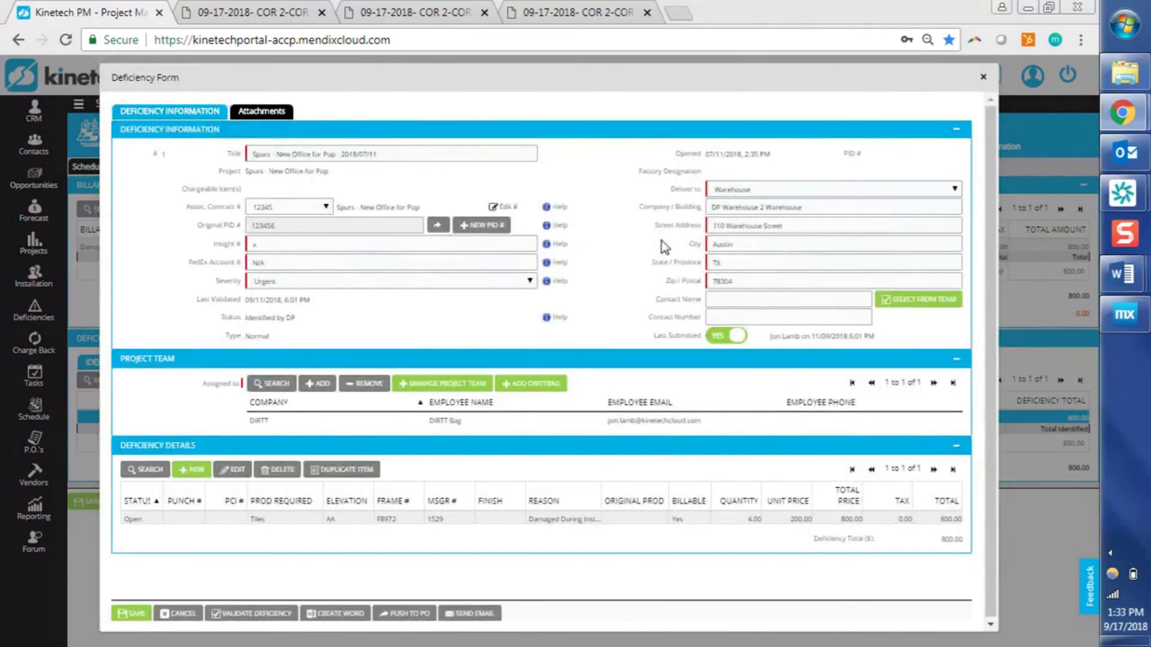
pyautogui.click(724, 296)
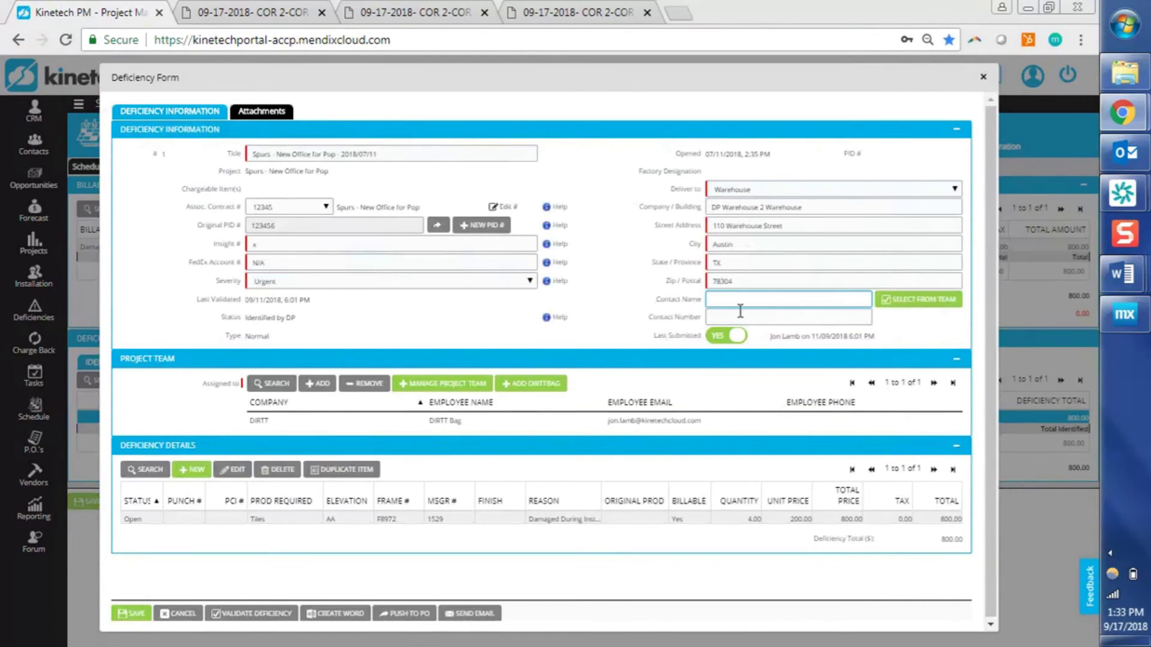
pyautogui.click(645, 326)
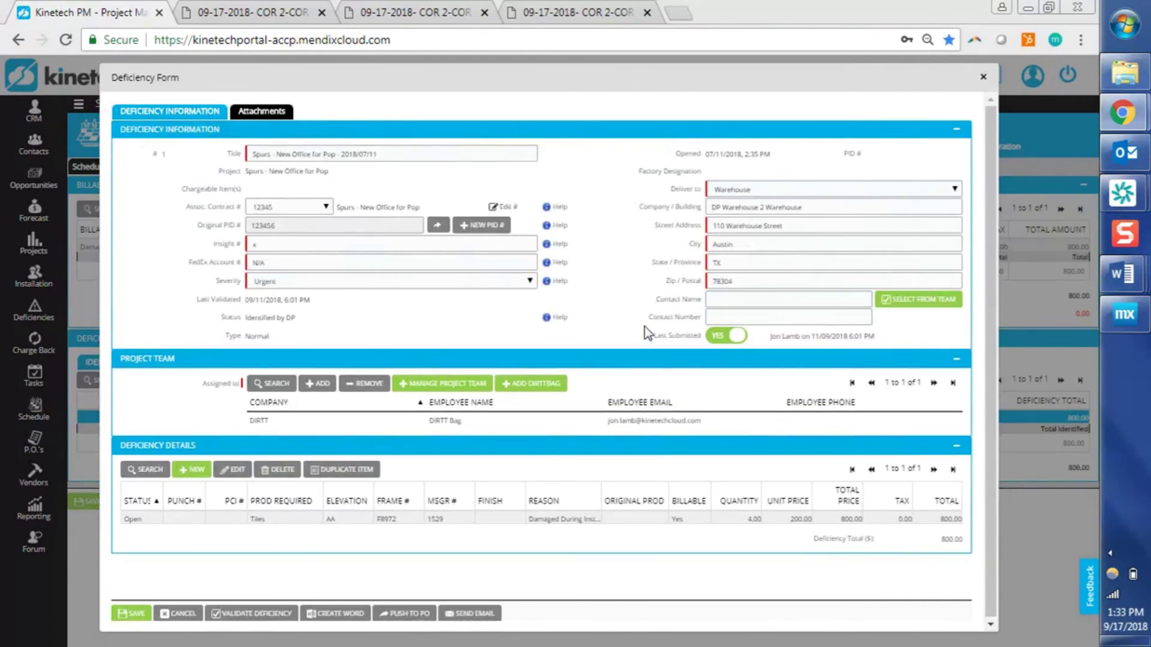
pyautogui.click(719, 345)
pyautogui.click(730, 345)
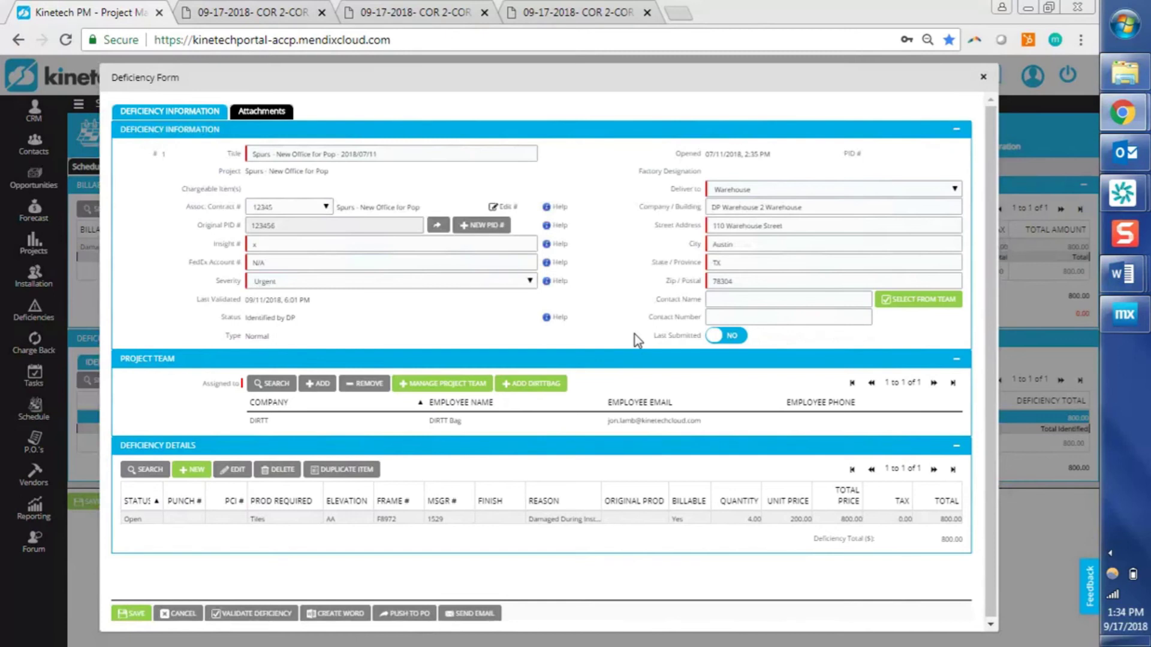
# Open the details of the Tiles deficiency item and examine its product, MSGR tag, frame number and available reasons
pyautogui.click(565, 423)
pyautogui.click(395, 519)
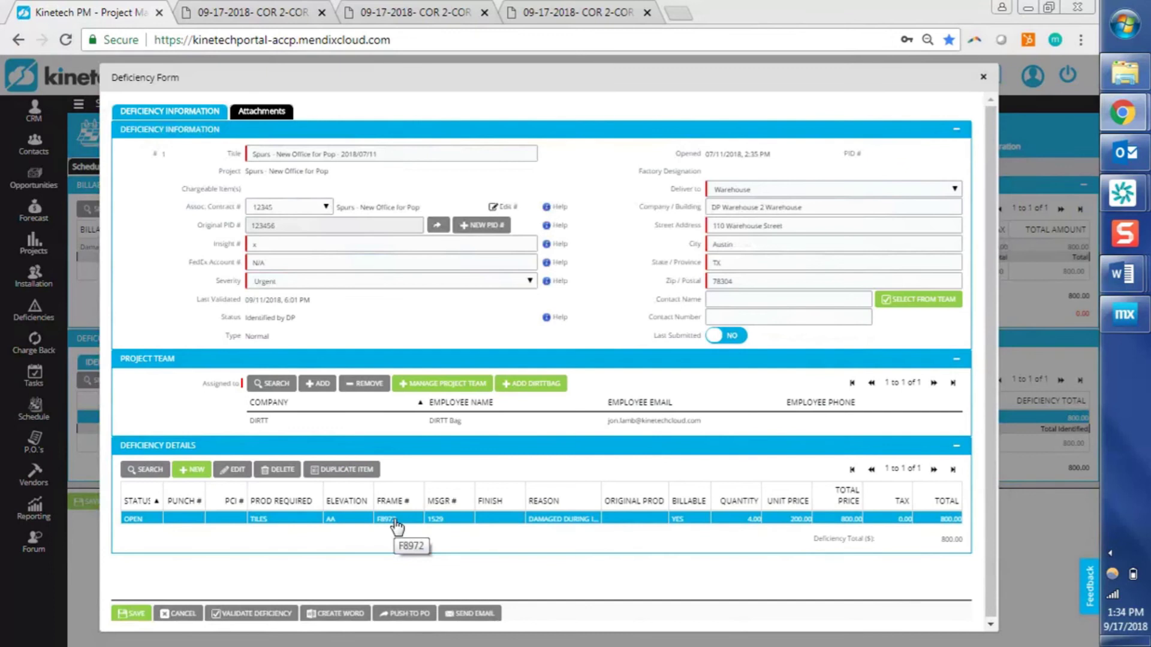
pyautogui.doubleClick(397, 522)
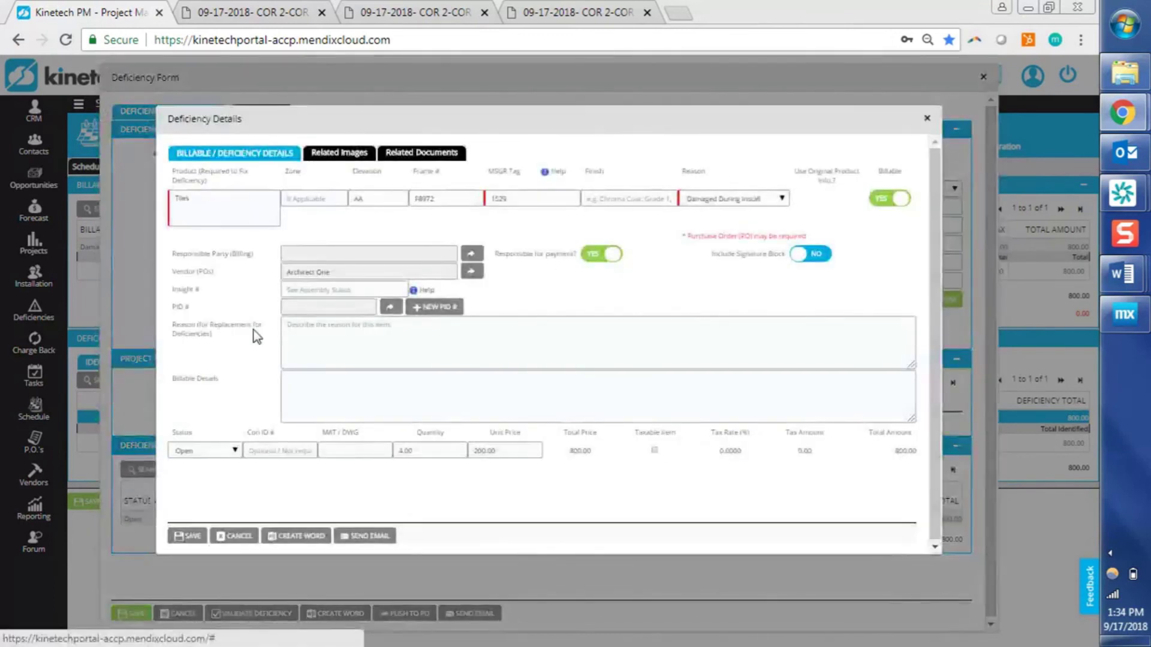
pyautogui.click(234, 196)
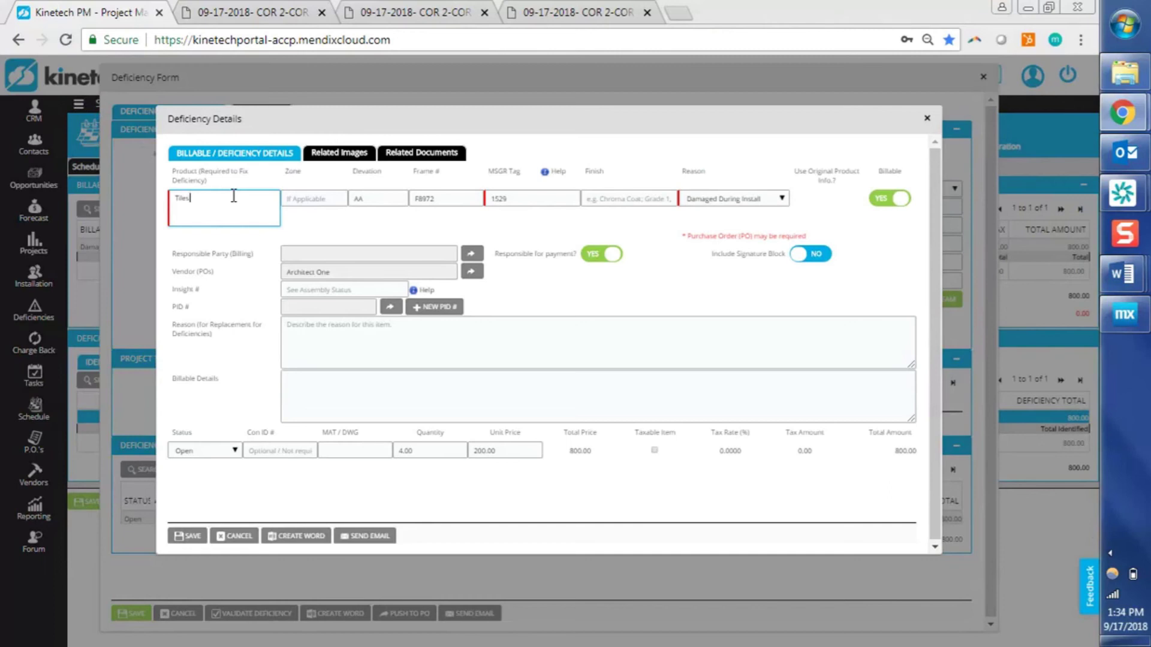
pyautogui.click(525, 198)
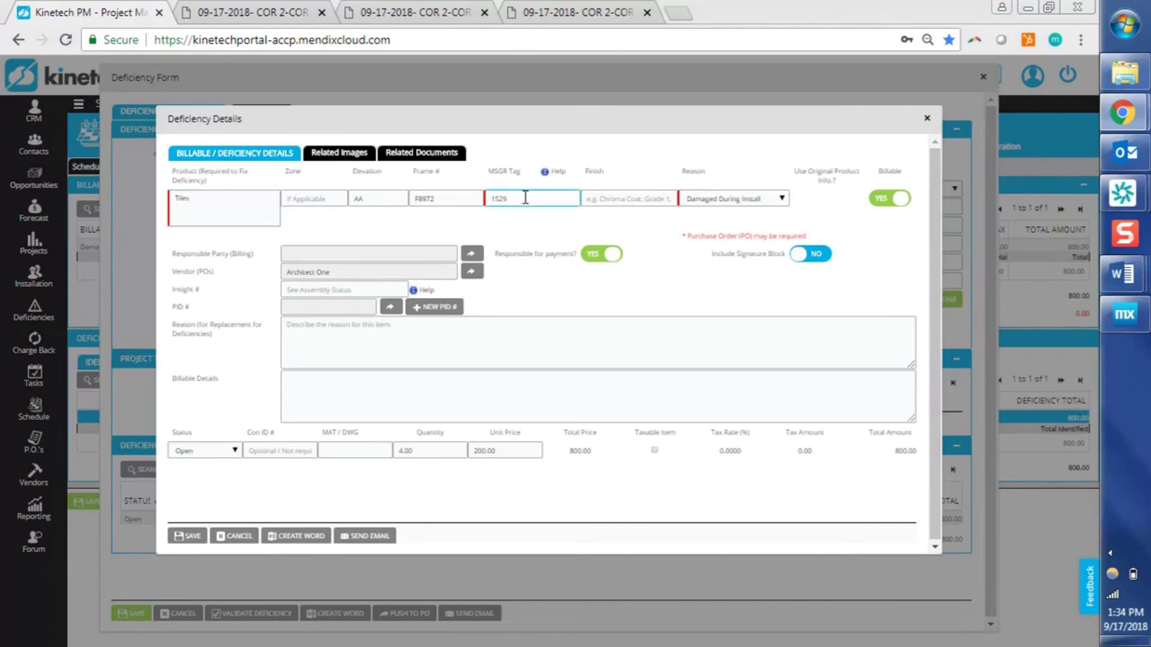
pyautogui.click(459, 198)
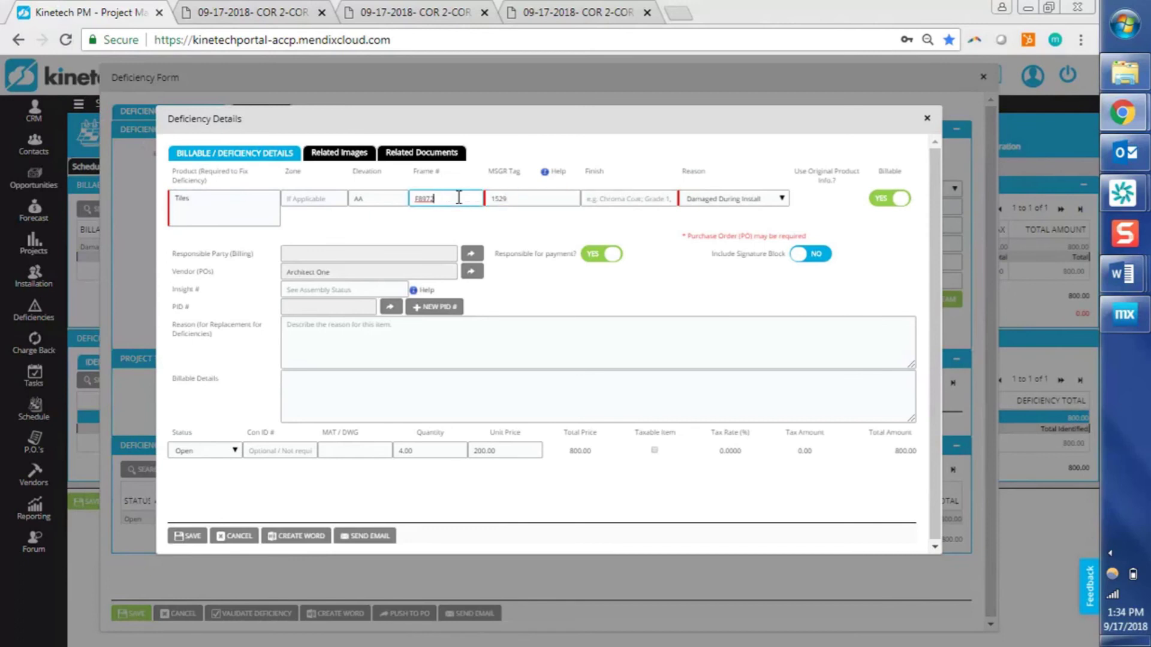
pyautogui.click(761, 200)
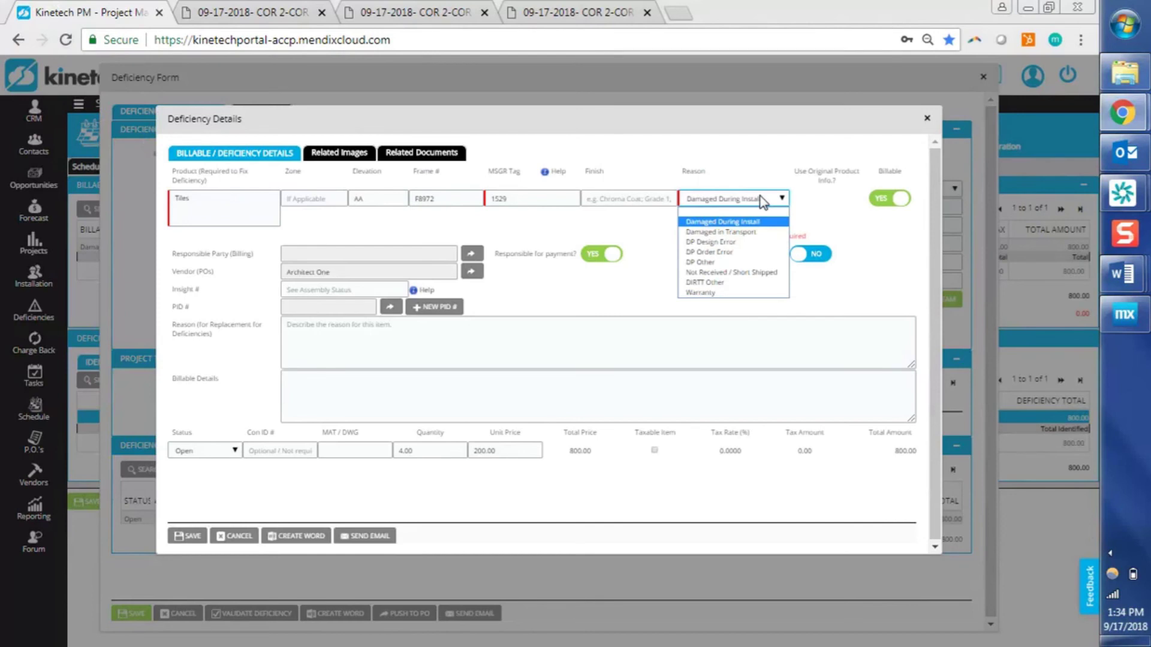
pyautogui.click(754, 178)
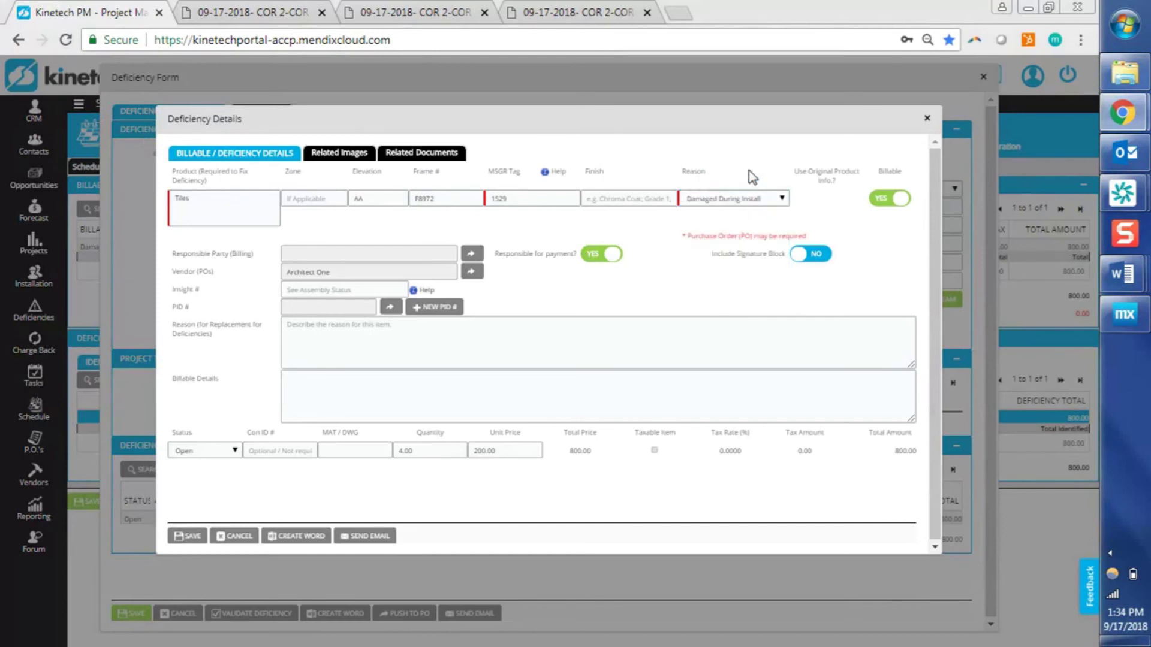
# Compare the Tiles item's fields with Billable on and off, leaving Billable set to No
pyautogui.click(901, 201)
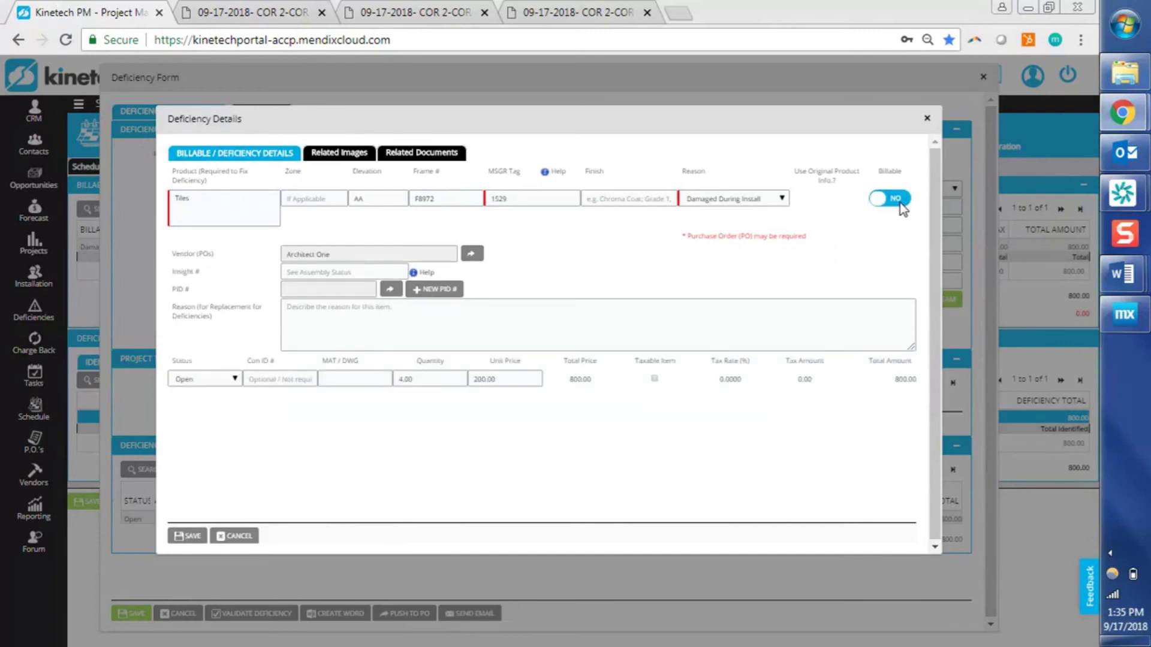
pyautogui.click(899, 199)
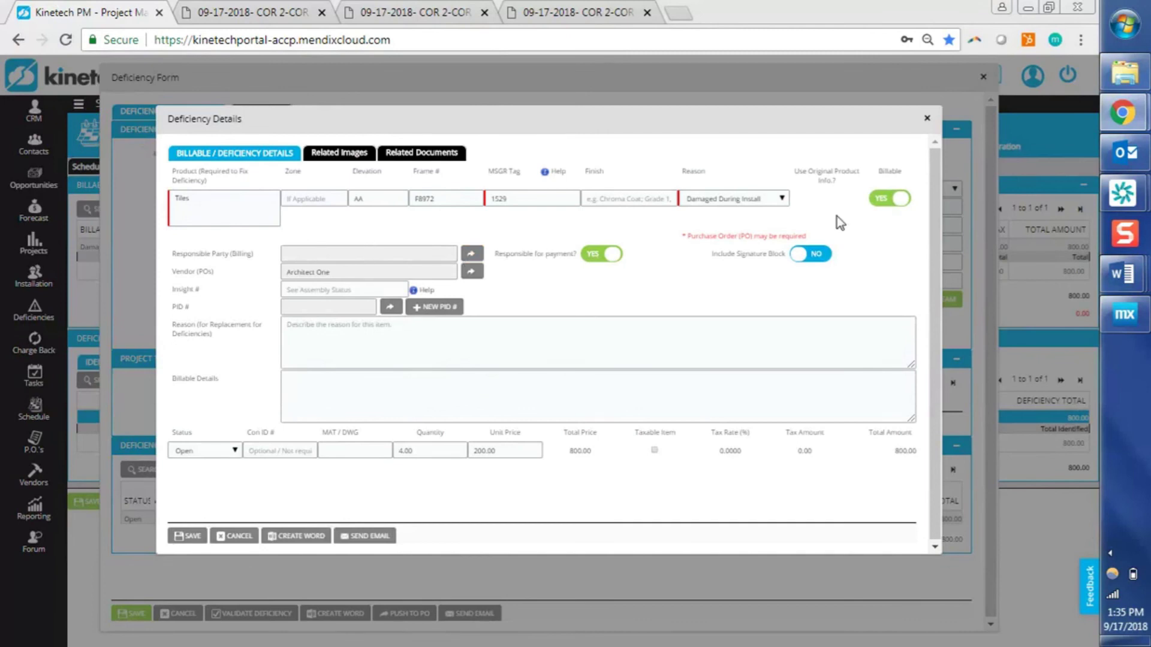
pyautogui.click(897, 202)
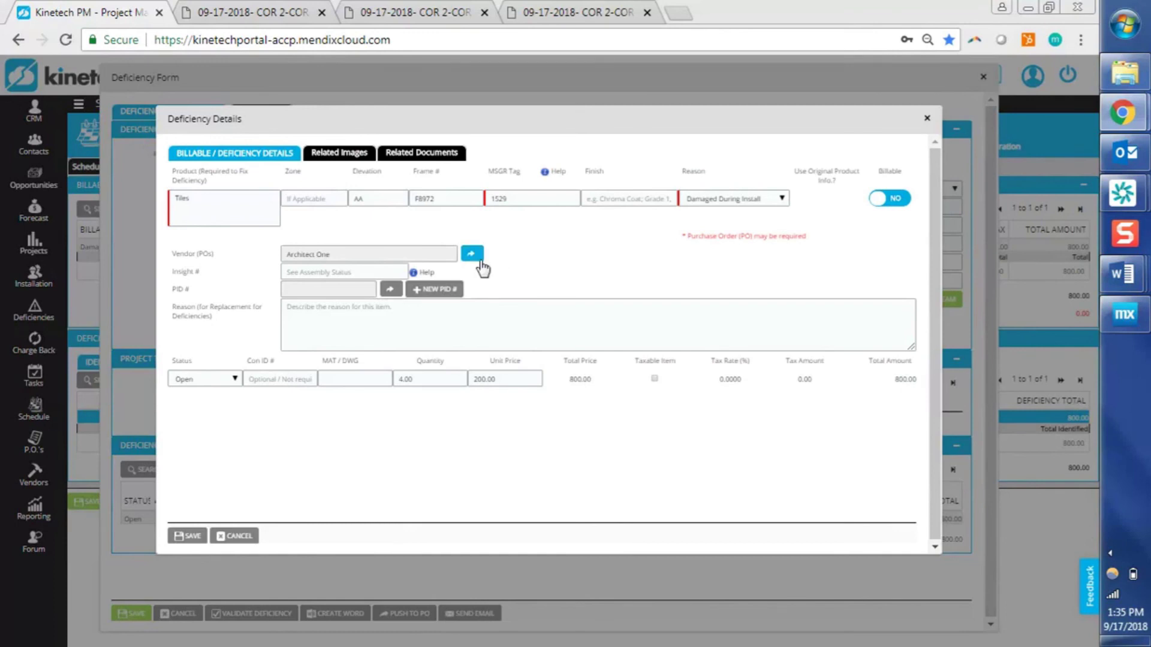
pyautogui.click(390, 272)
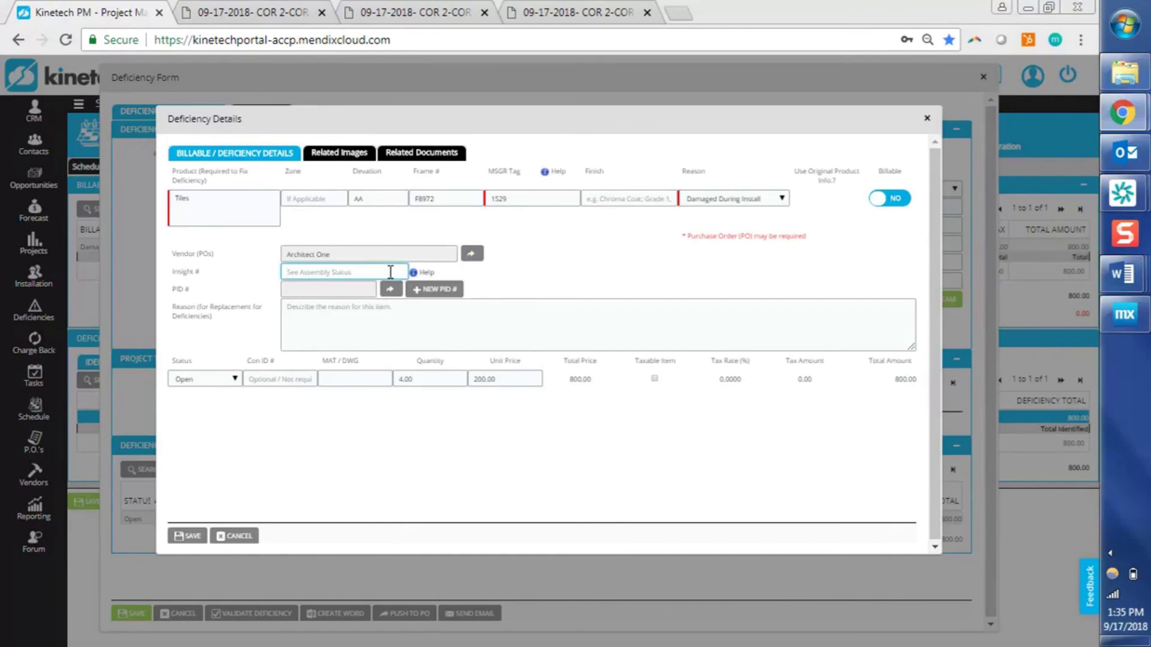
# Review the Tiles item's replacement reason and Con ID fields, and set its unit price to 0.00
pyautogui.click(356, 324)
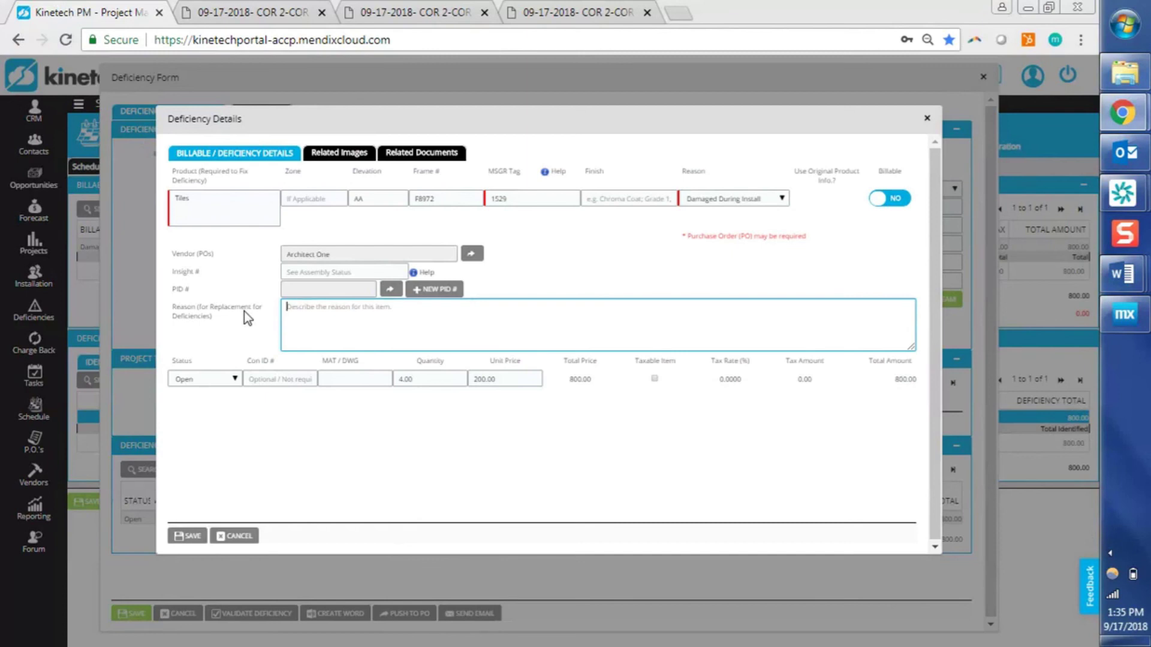
pyautogui.click(289, 379)
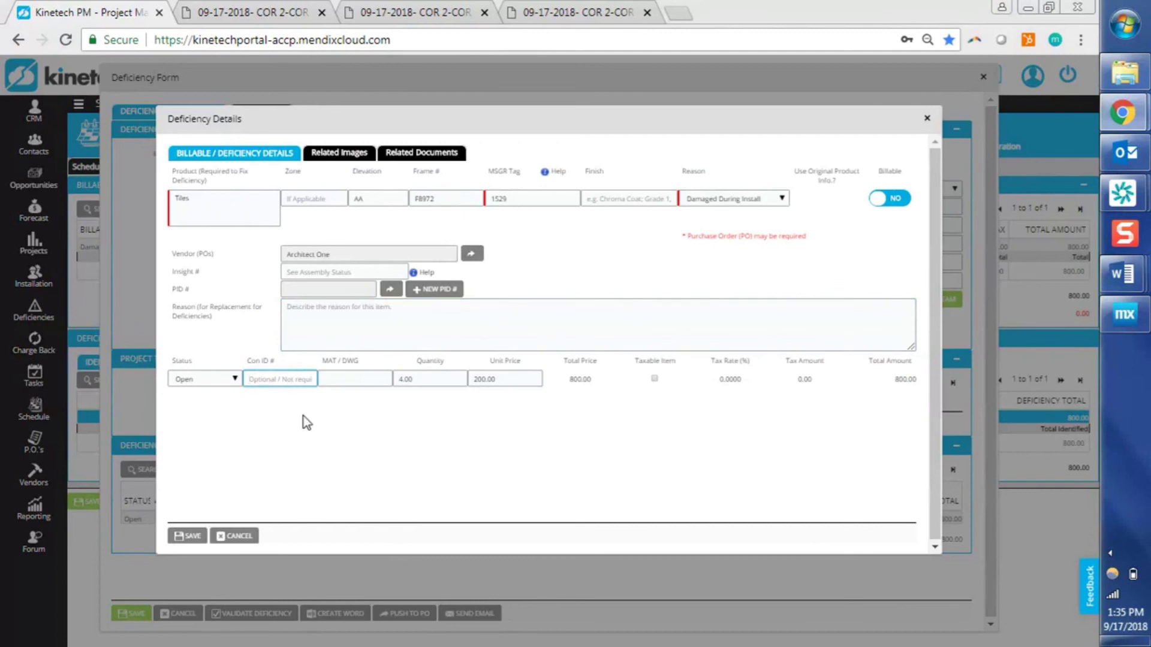
pyautogui.moveTo(512, 375); pyautogui.dragTo(430, 350)
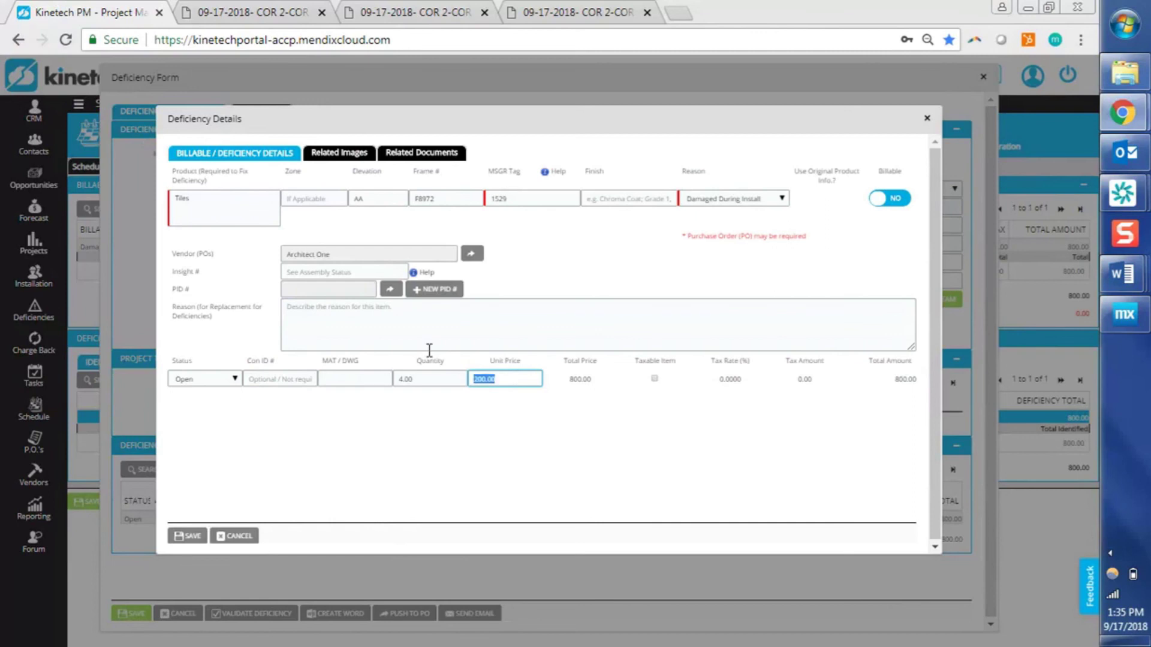
pyautogui.write('0.00')
pyautogui.press('Tab')
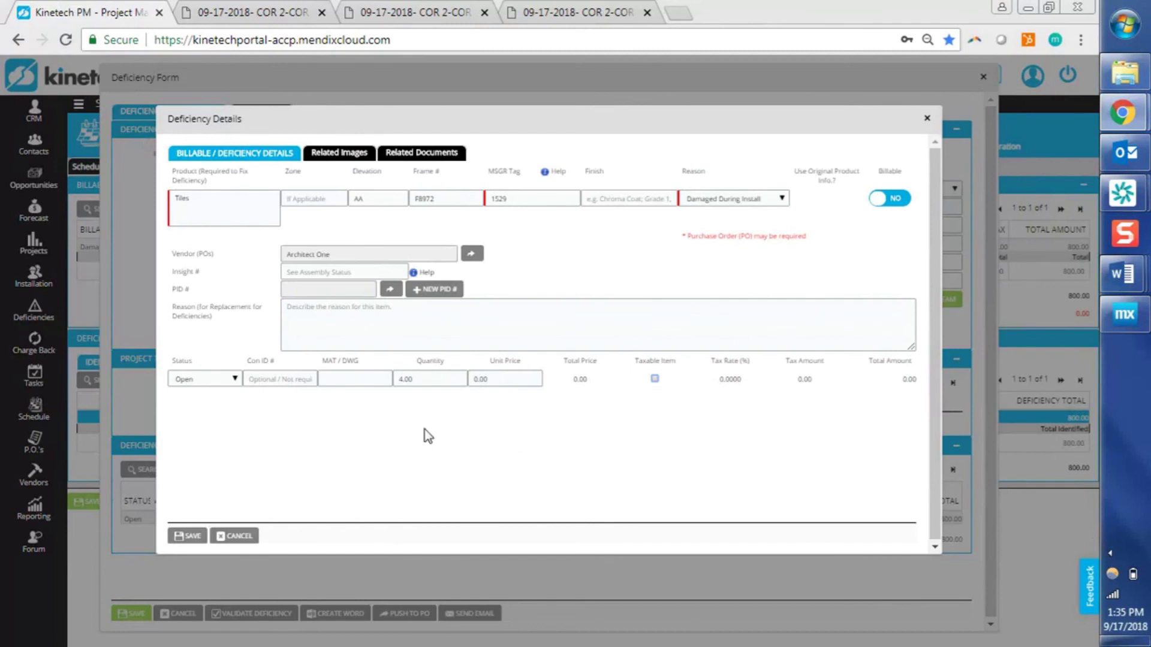
pyautogui.click(470, 433)
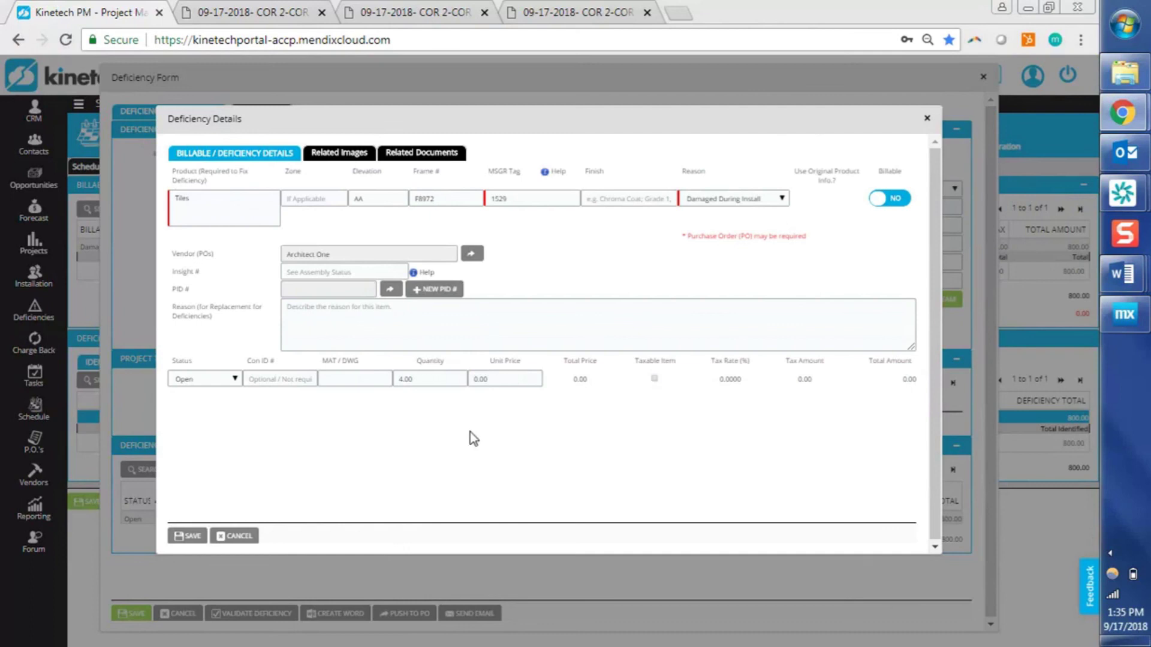
# Upload the Impression--Sunrise-large and La-Promenade-large pictures from the Monet folder as related images of the Tiles item, and save the item
pyautogui.click(316, 157)
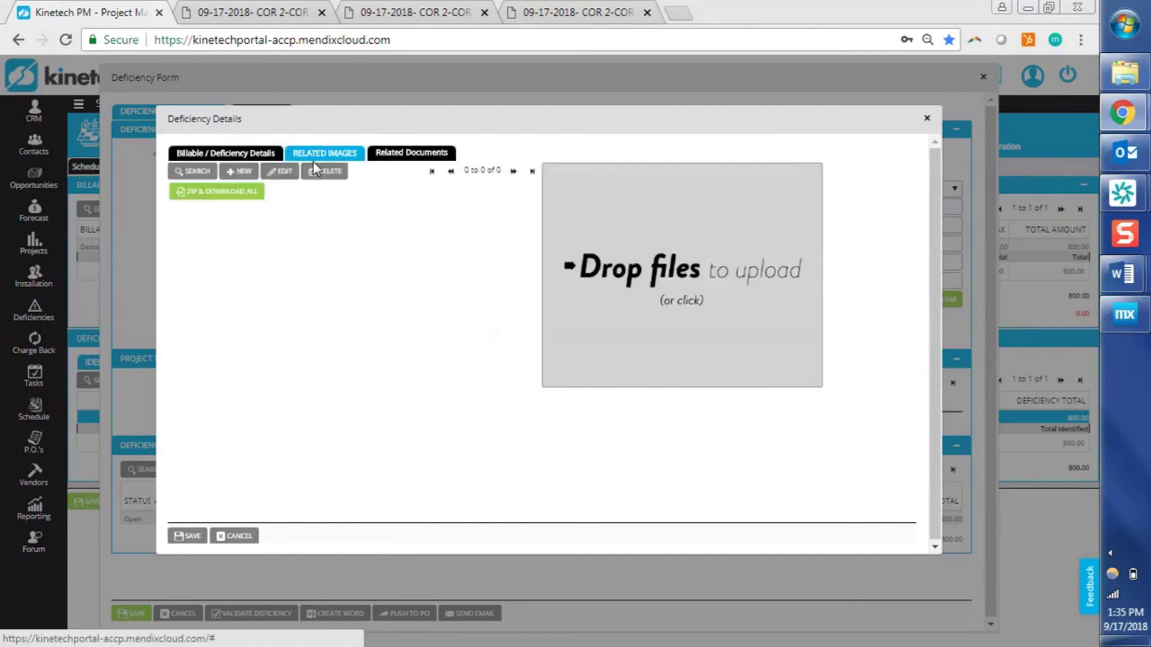
pyautogui.click(604, 290)
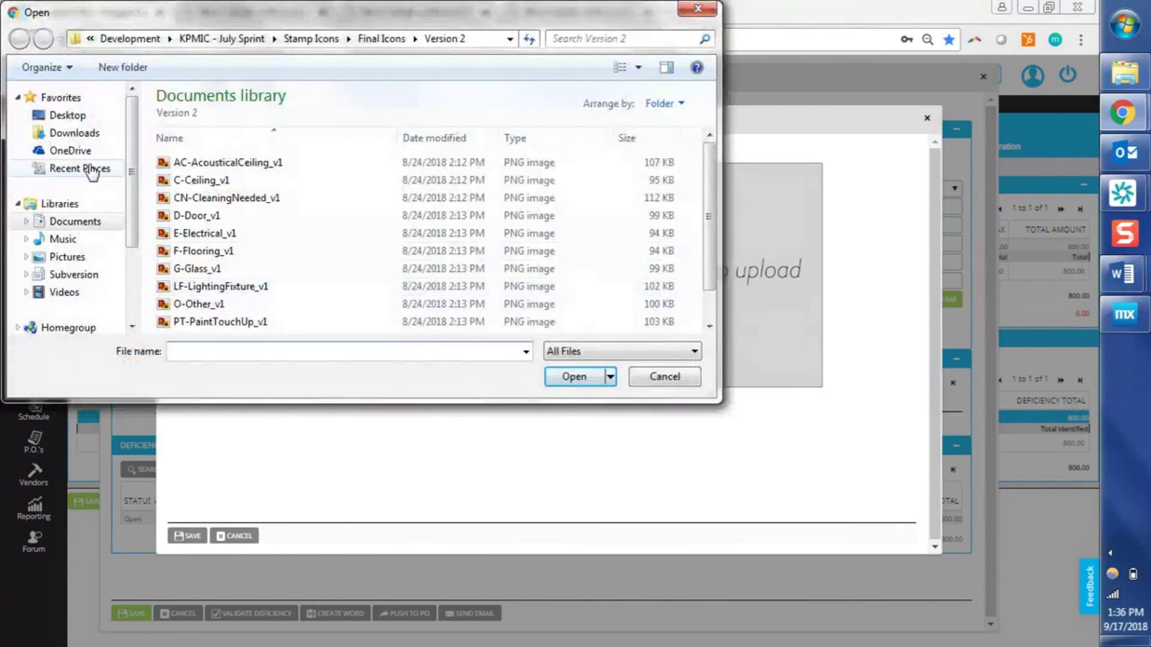
pyautogui.click(81, 261)
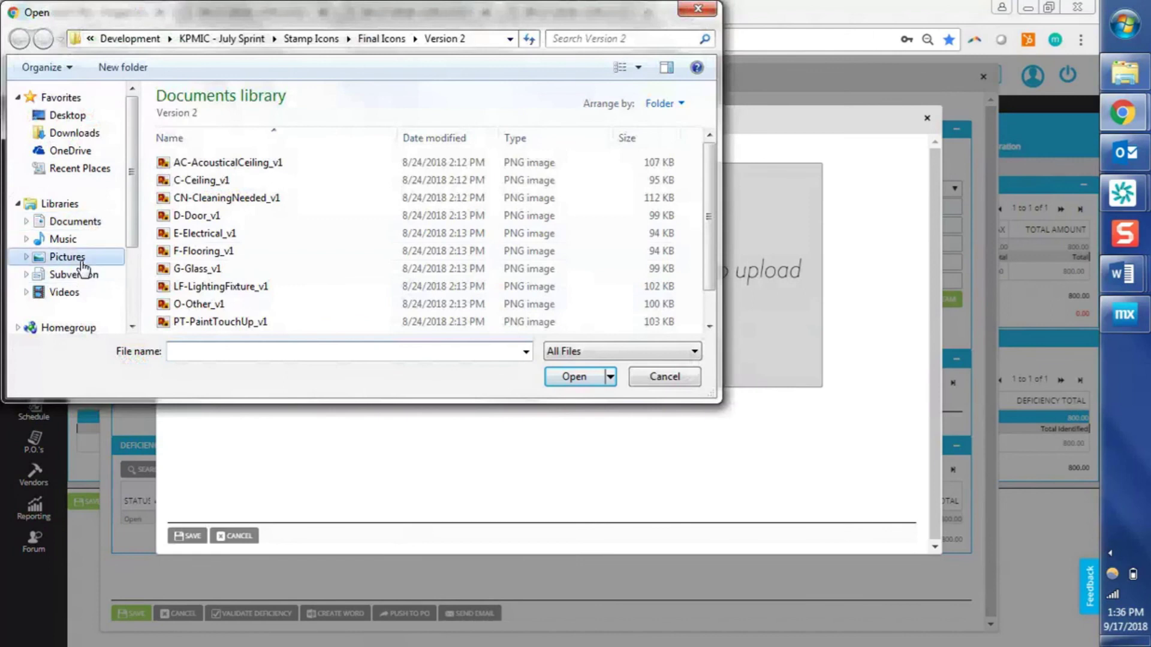
pyautogui.click(558, 177)
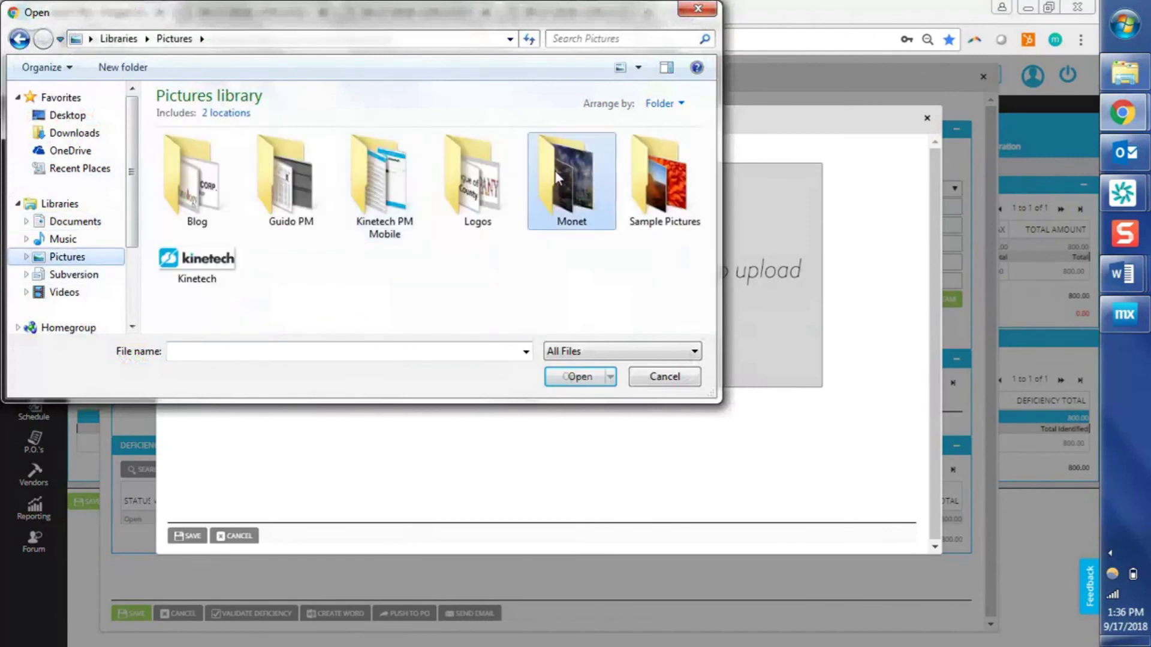
pyautogui.doubleClick(558, 177)
pyautogui.click(196, 179)
pyautogui.keyDown('ctrl'); pyautogui.click(268, 175); pyautogui.keyUp('ctrl')
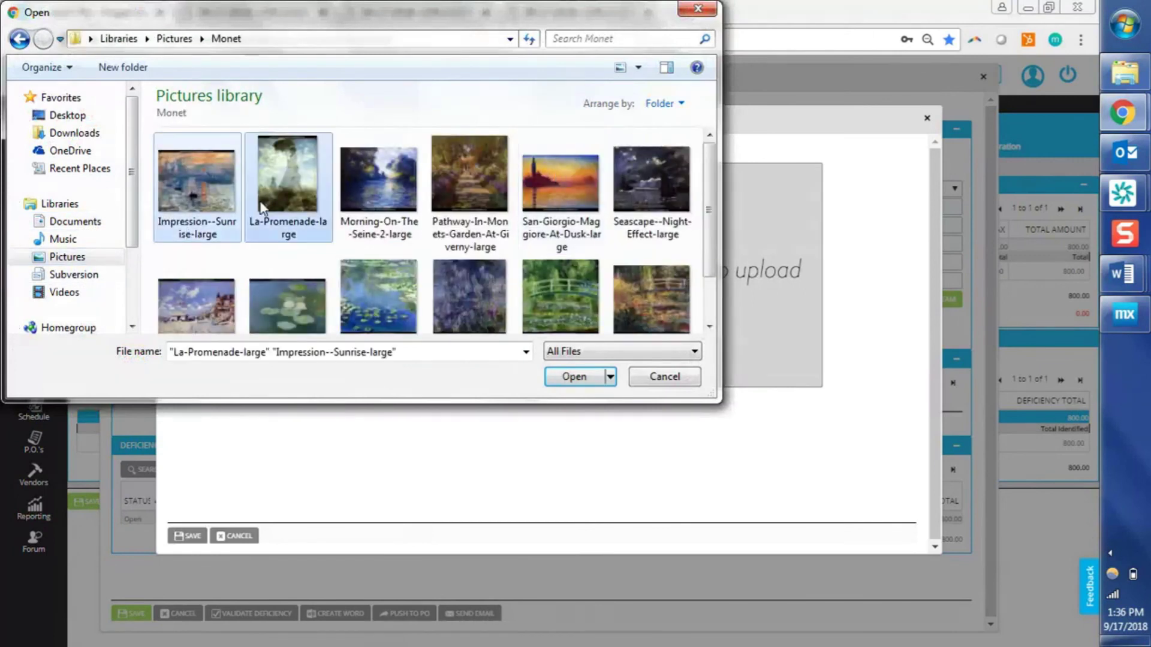
pyautogui.click(578, 377)
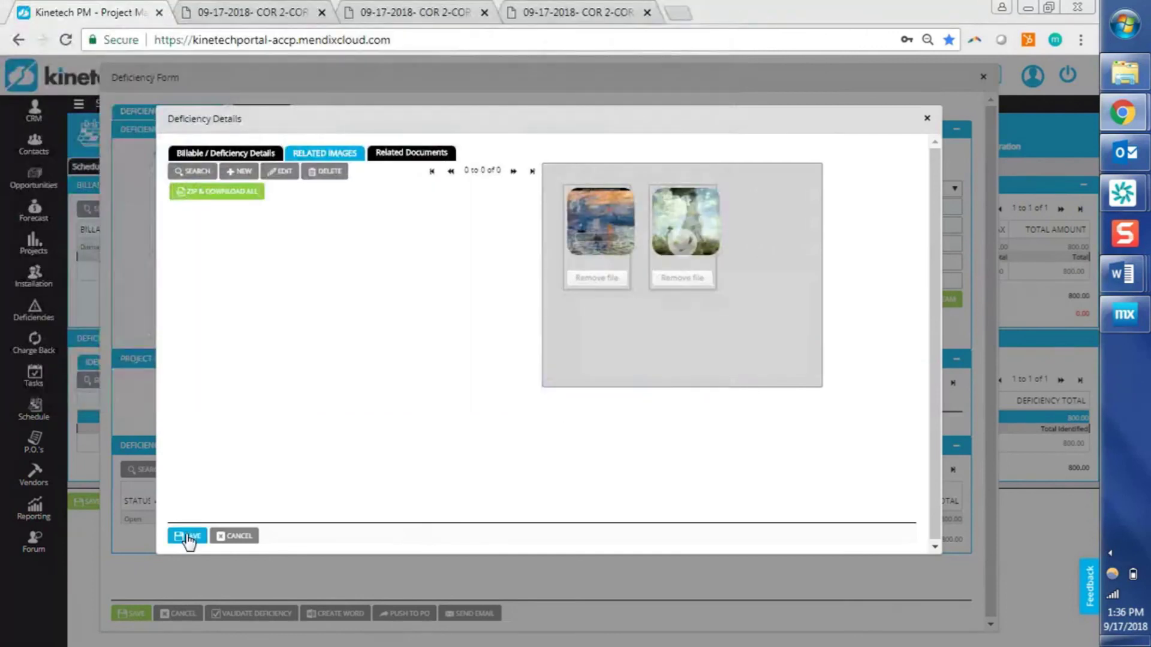
pyautogui.click(188, 536)
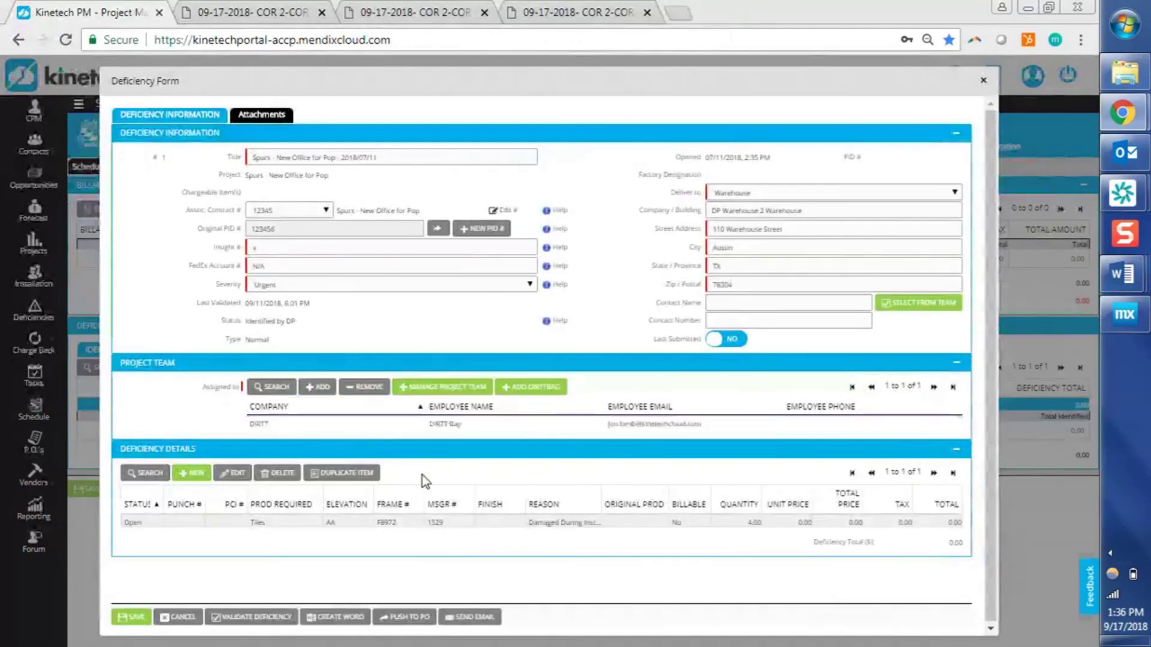
# Email the deficiency to its assigned recipient with the message "Let me know if you have any questions."
pyautogui.click(472, 619)
pyautogui.click(478, 395)
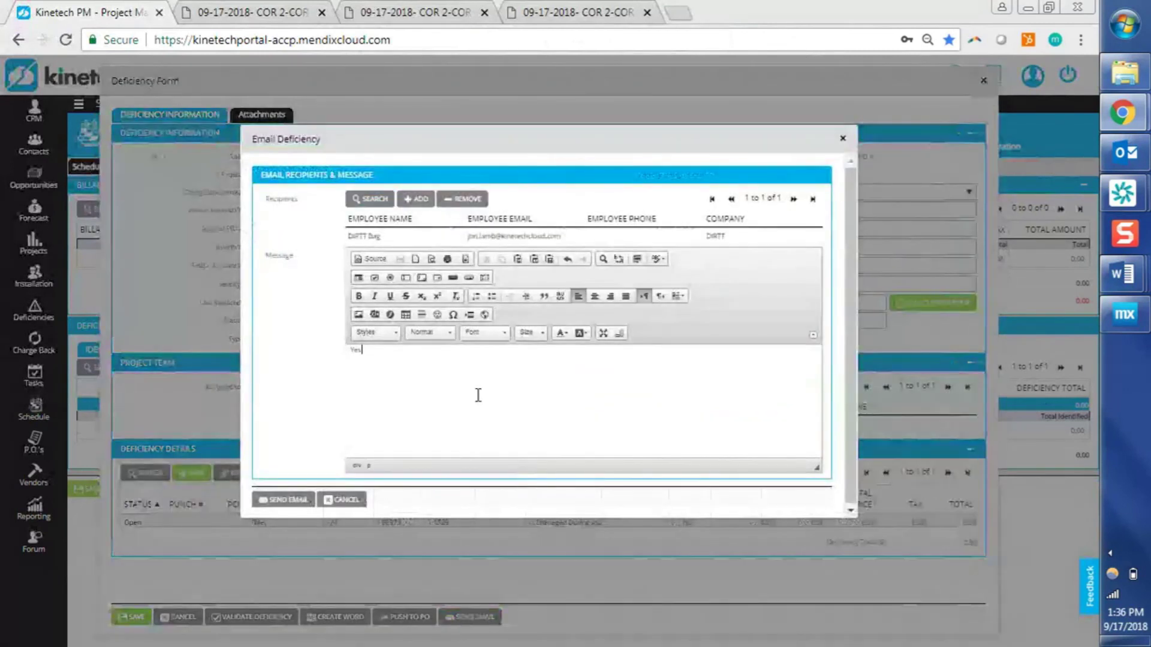
pyautogui.hotkey('ctrl', 'a')
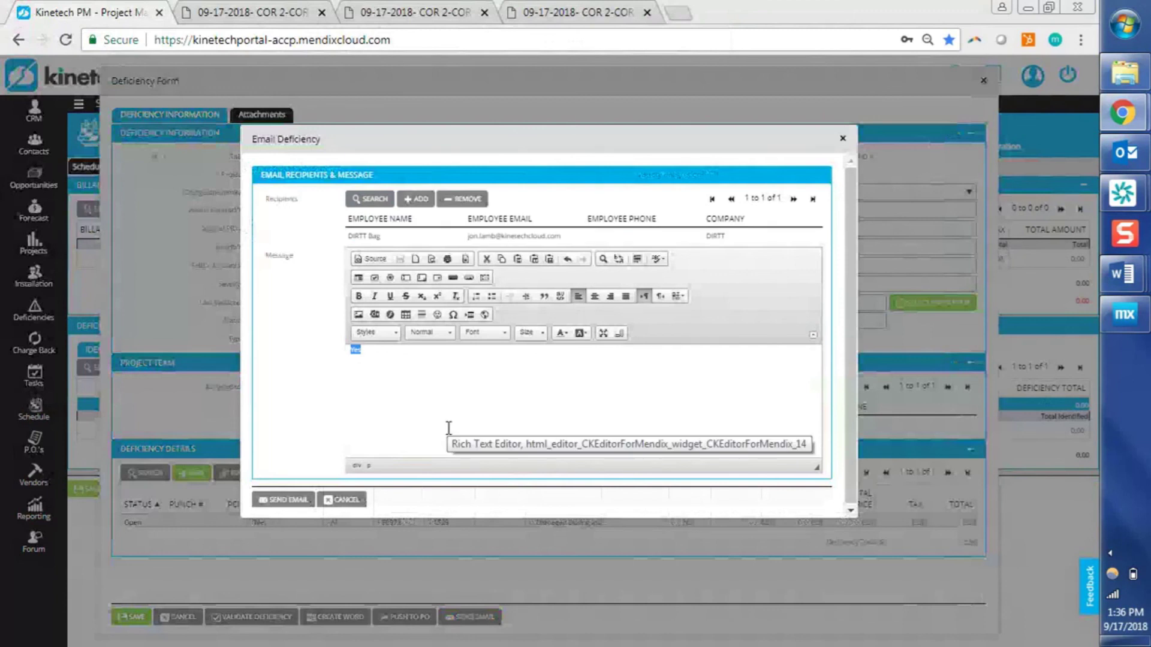
pyautogui.write('Let me know if you have any questions.')
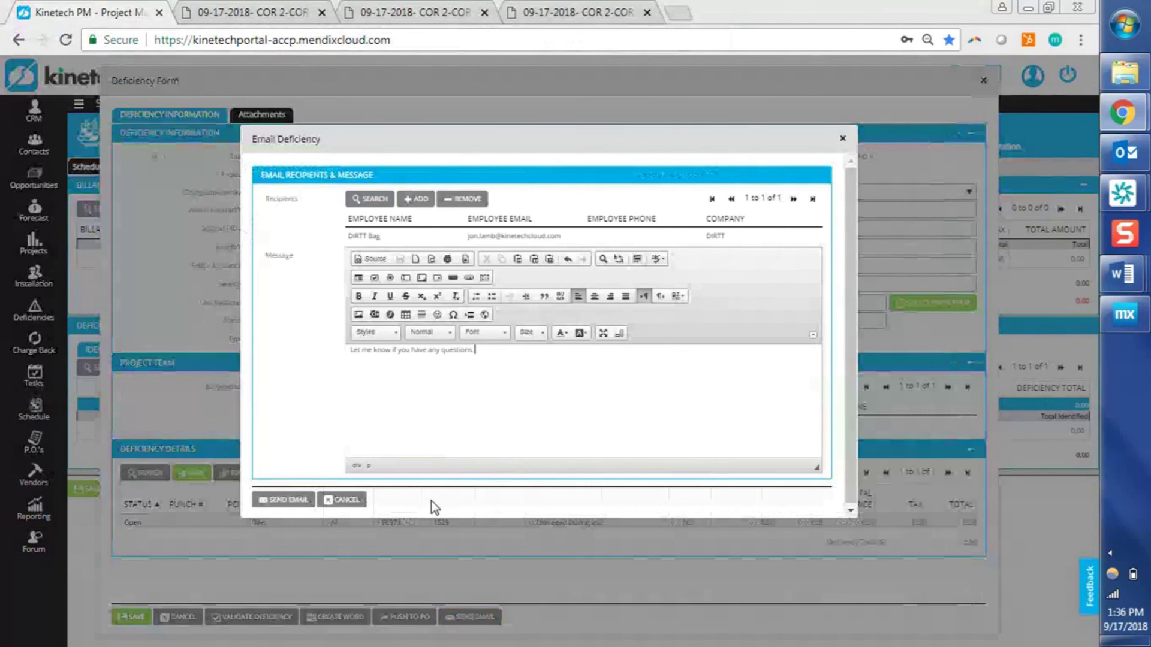
pyautogui.click(293, 504)
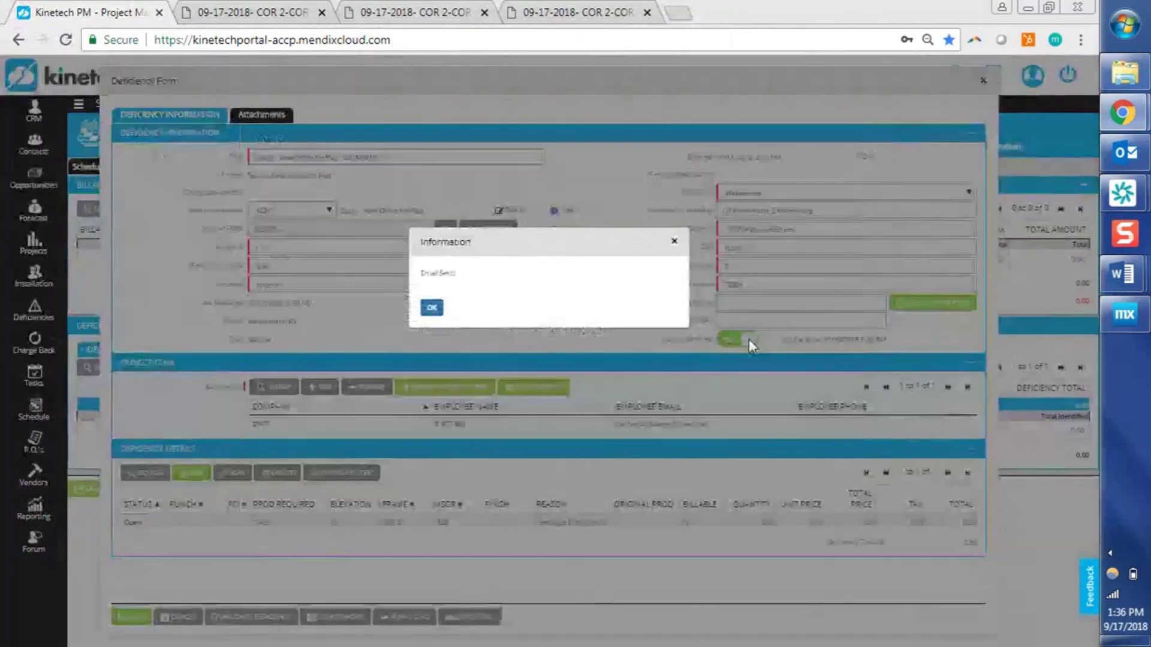
pyautogui.click(437, 308)
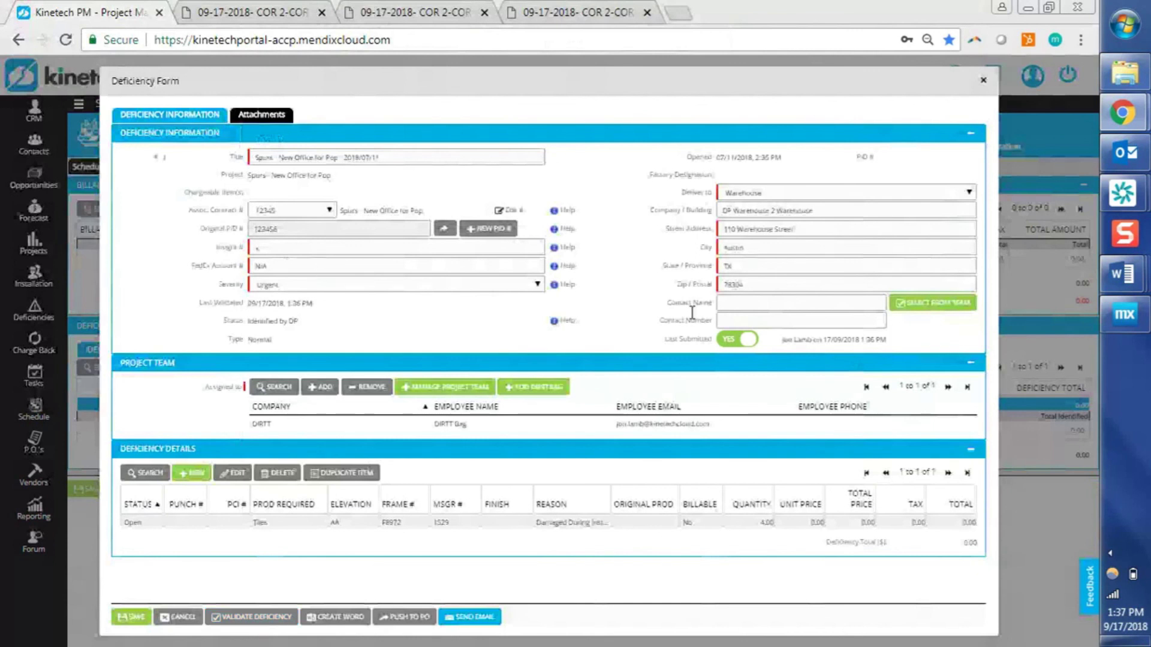
# Save the deficiency form and look through the project's authorized and installed deficiency lists
pyautogui.click(279, 523)
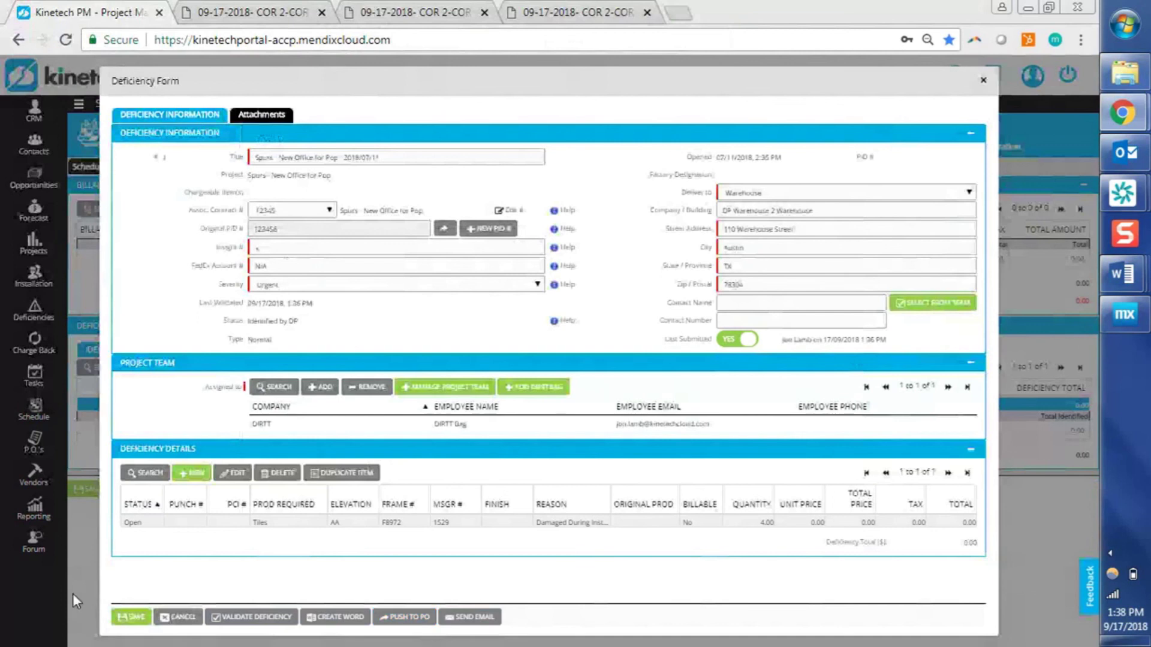
pyautogui.click(146, 620)
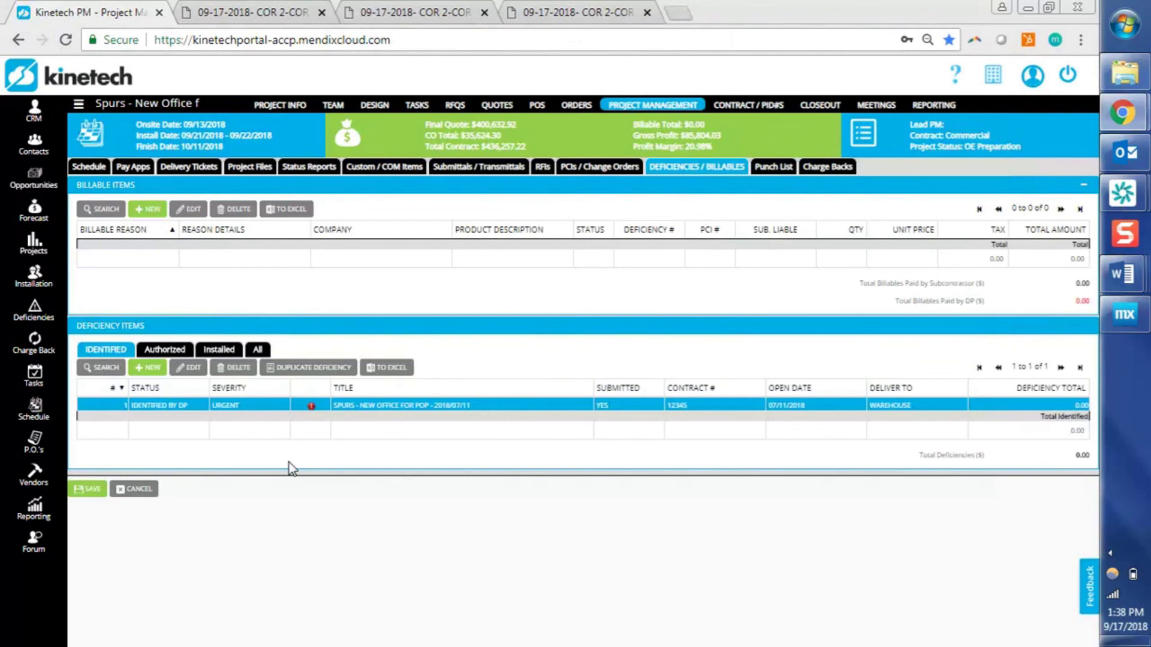
pyautogui.click(168, 349)
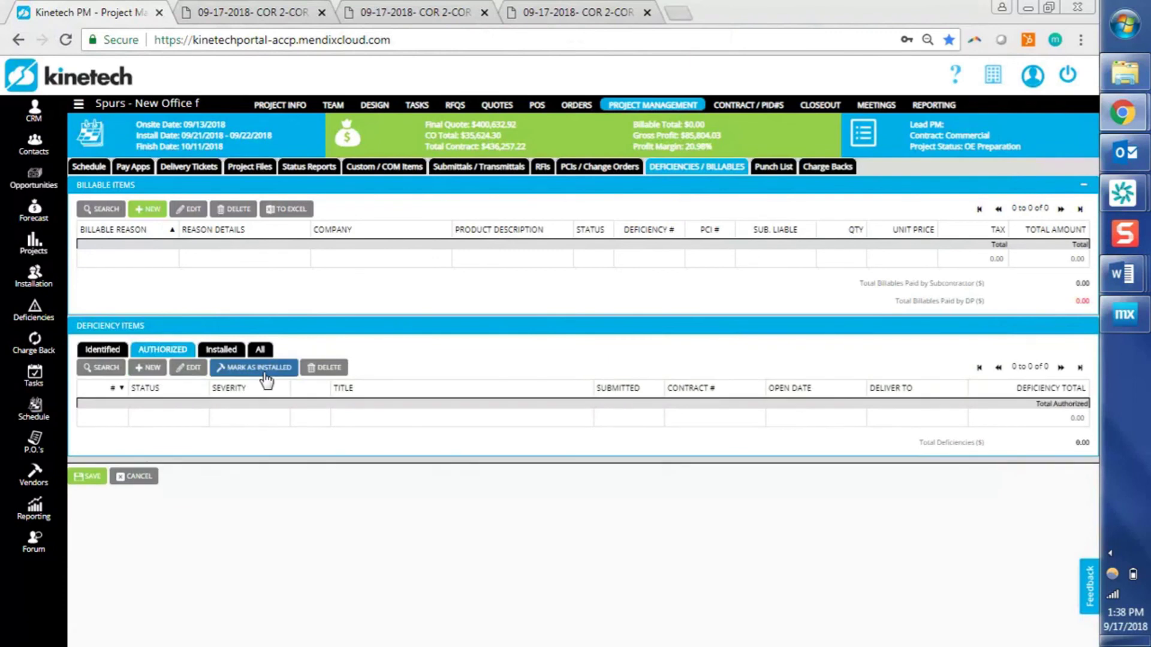
pyautogui.click(228, 351)
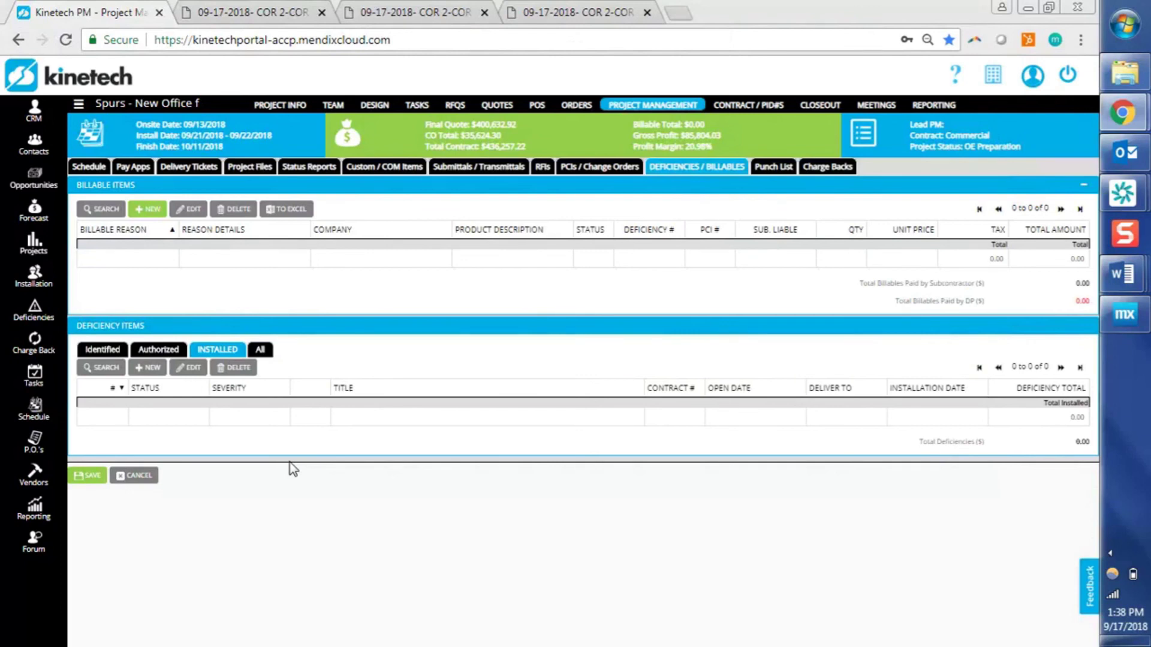
# Create a new charge back for the project, check its team contacts, and add a Kinetech Training employee as email recipient
pyautogui.click(837, 174)
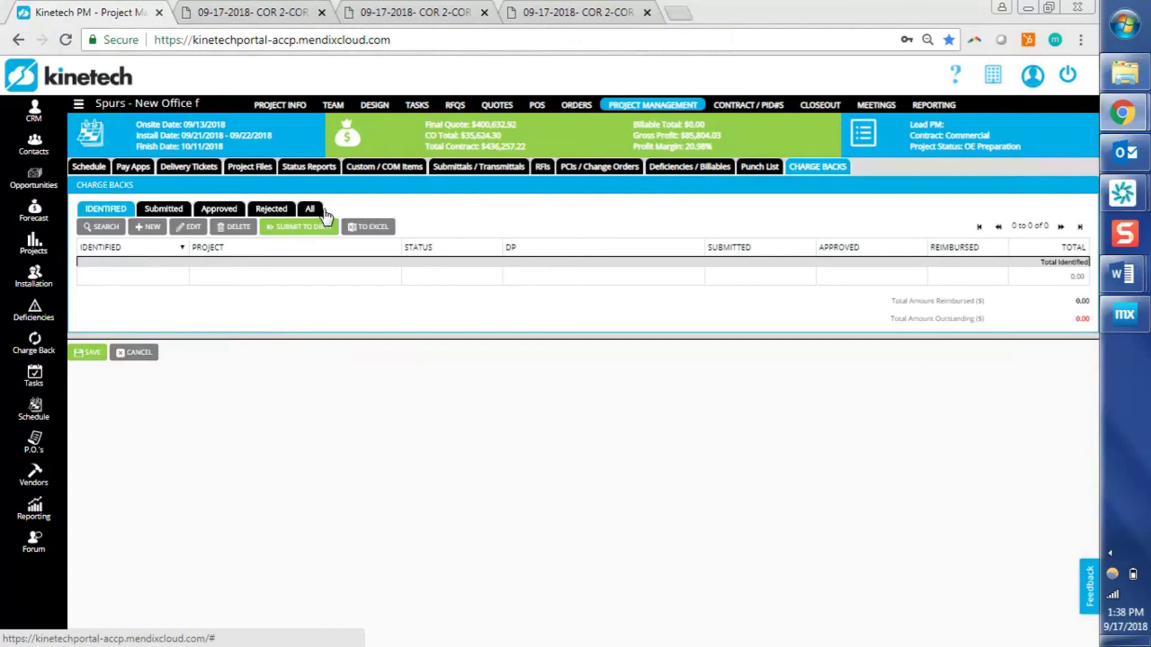
pyautogui.click(166, 228)
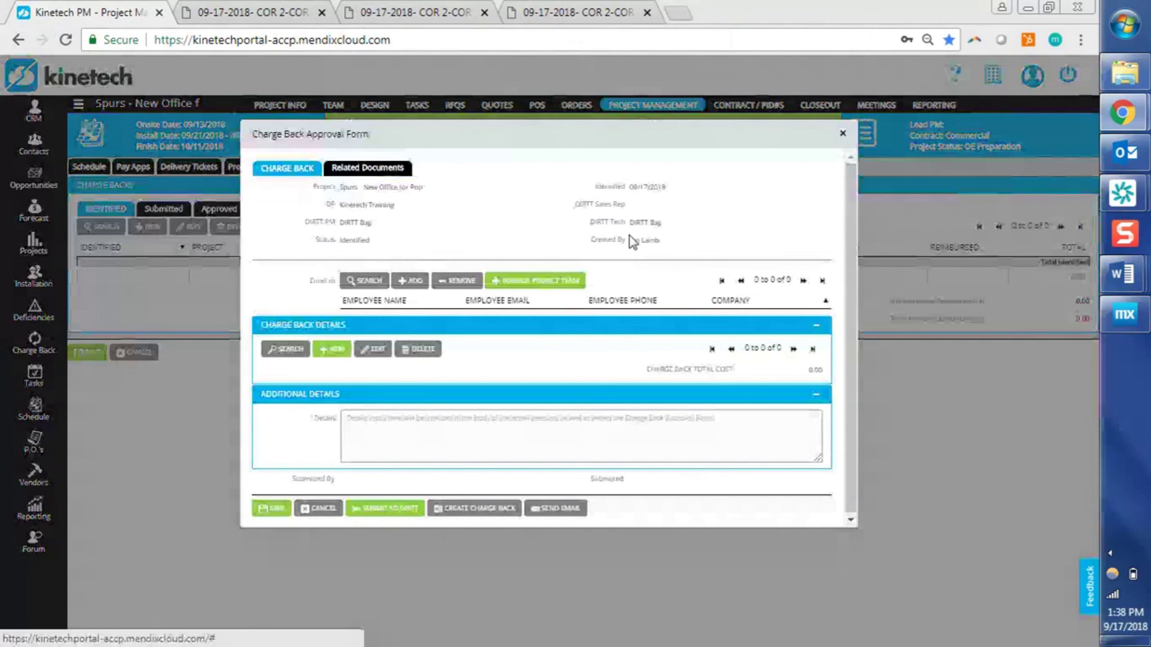
pyautogui.click(533, 282)
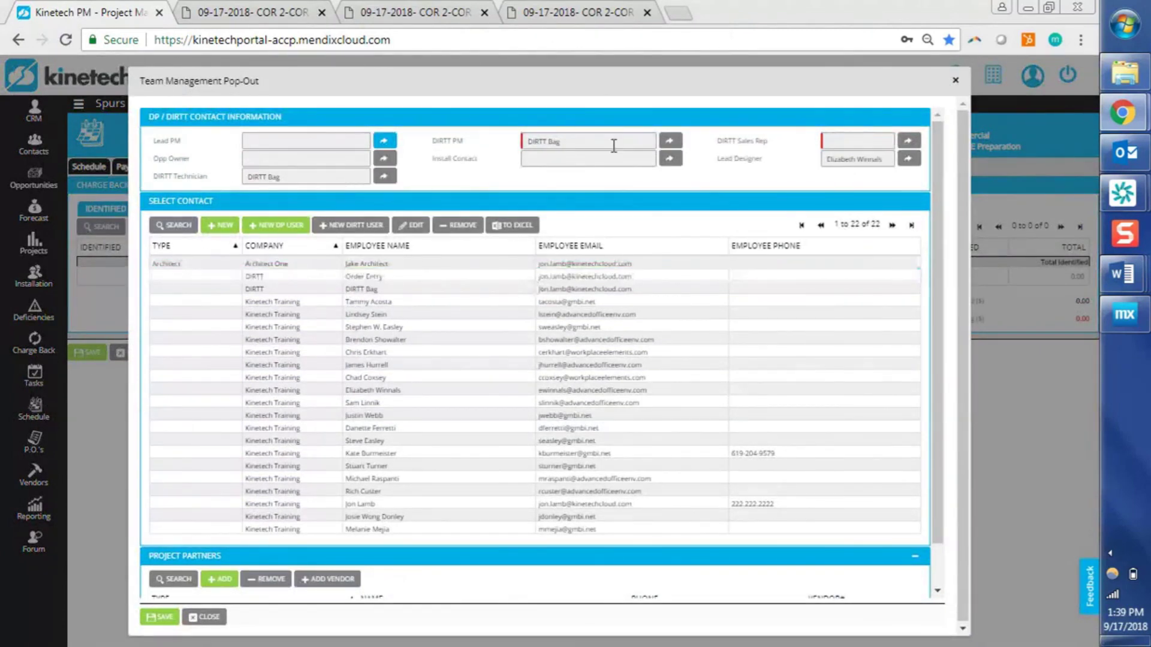
pyautogui.click(157, 617)
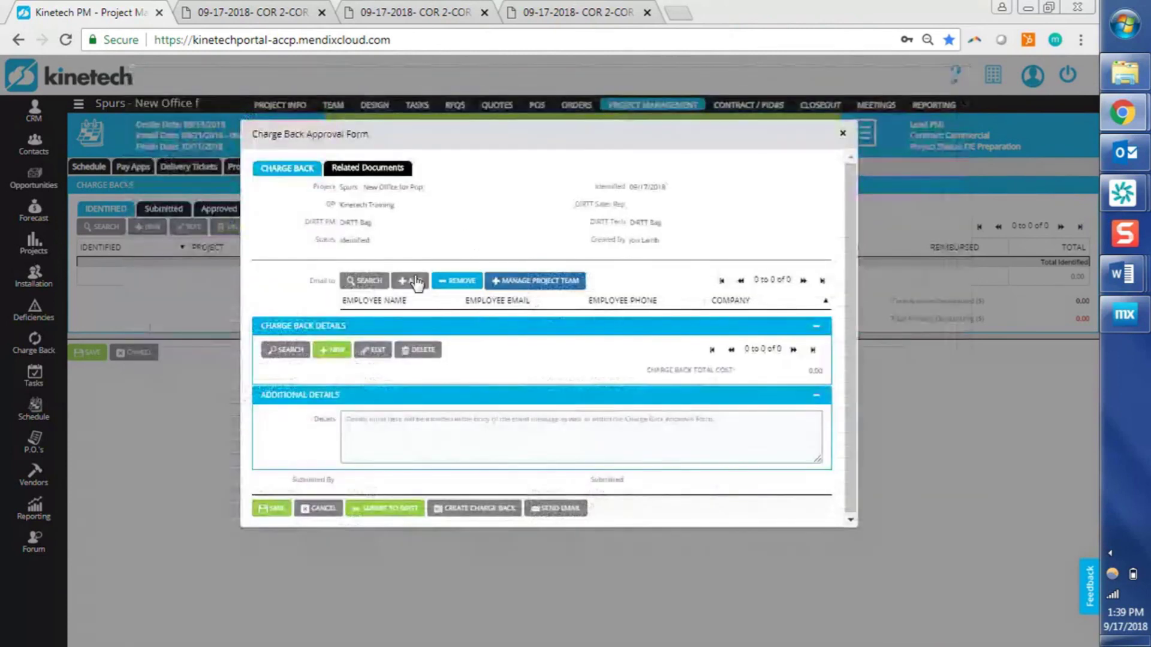
pyautogui.click(414, 281)
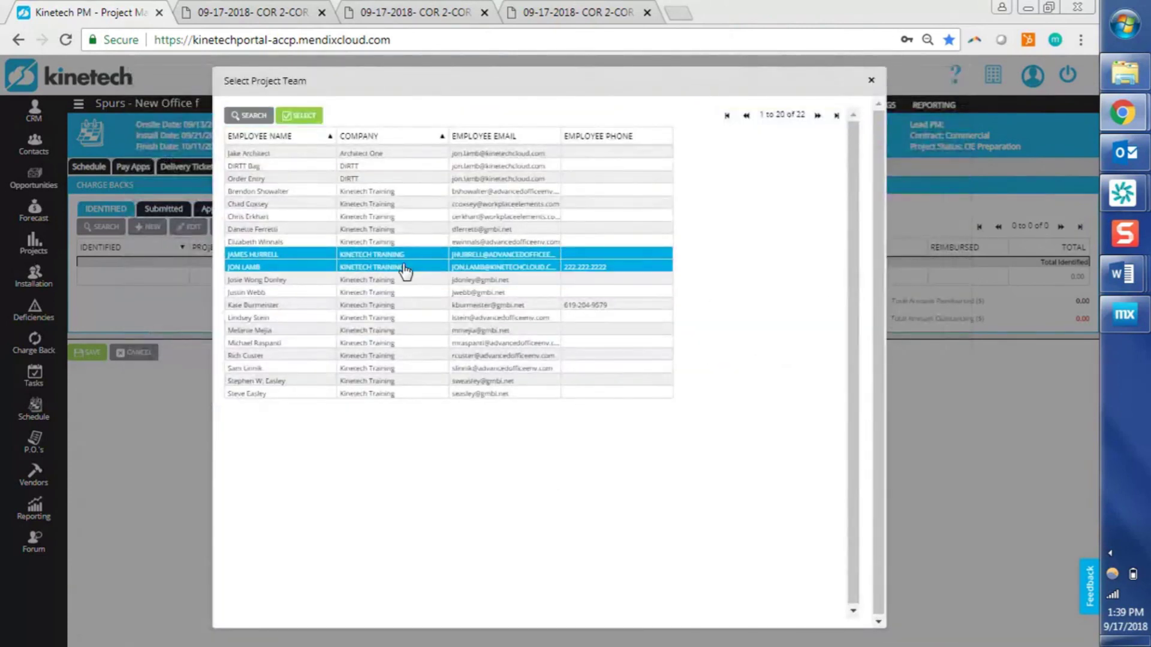
pyautogui.doubleClick(410, 268)
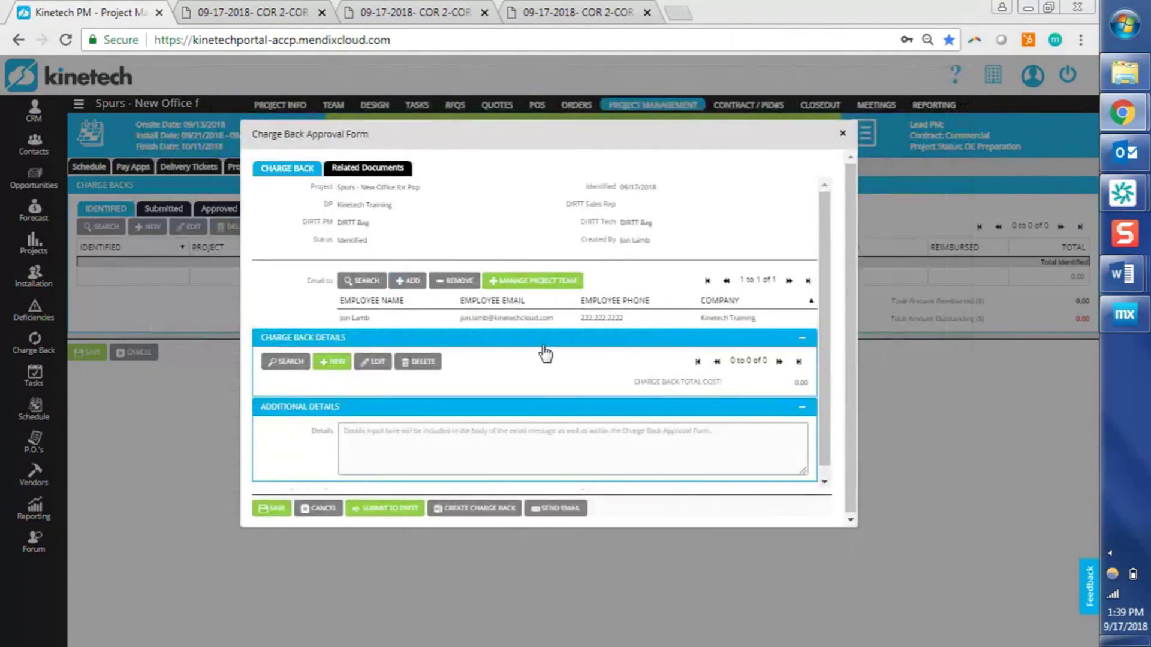
# Add a charge back detail marked as a related deficiency and associate it with the Spurs - New Office for Pop deficiency
pyautogui.moveTo(829, 409); pyautogui.dragTo(828, 455)
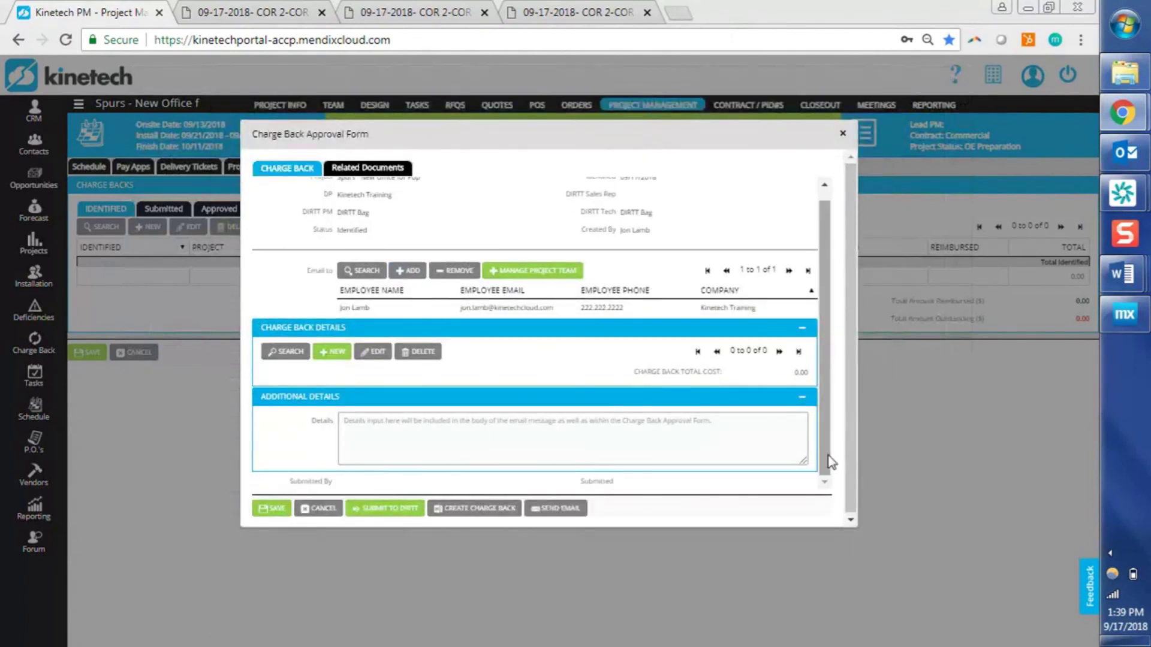
pyautogui.moveTo(742, 527); pyautogui.dragTo(749, 583)
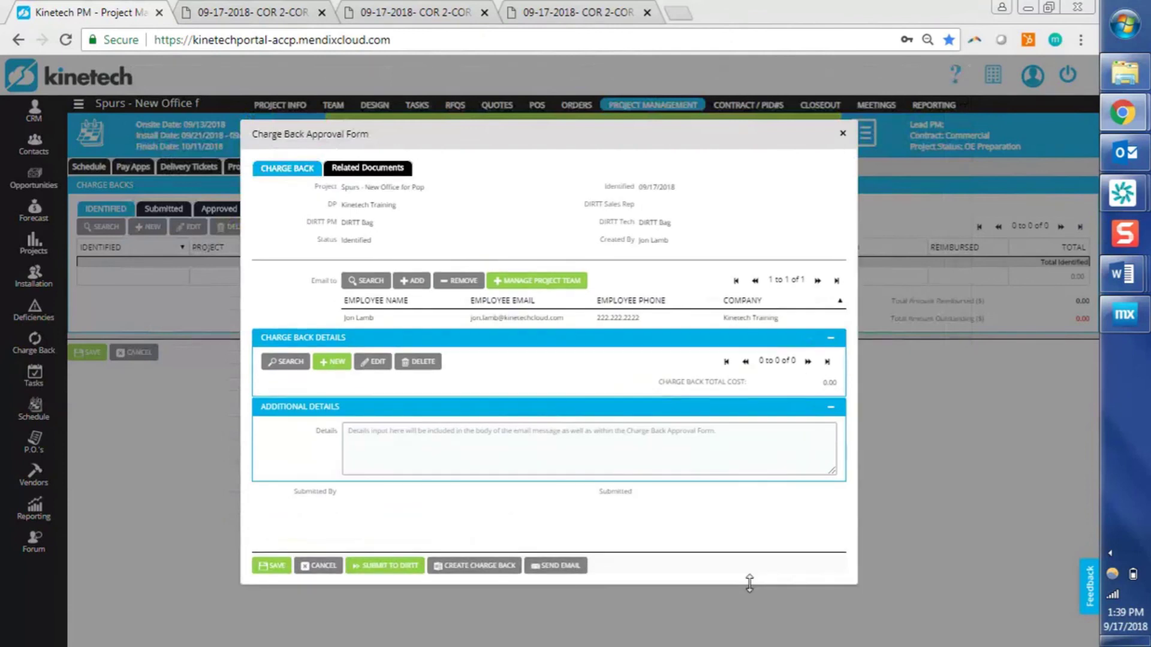
pyautogui.click(331, 362)
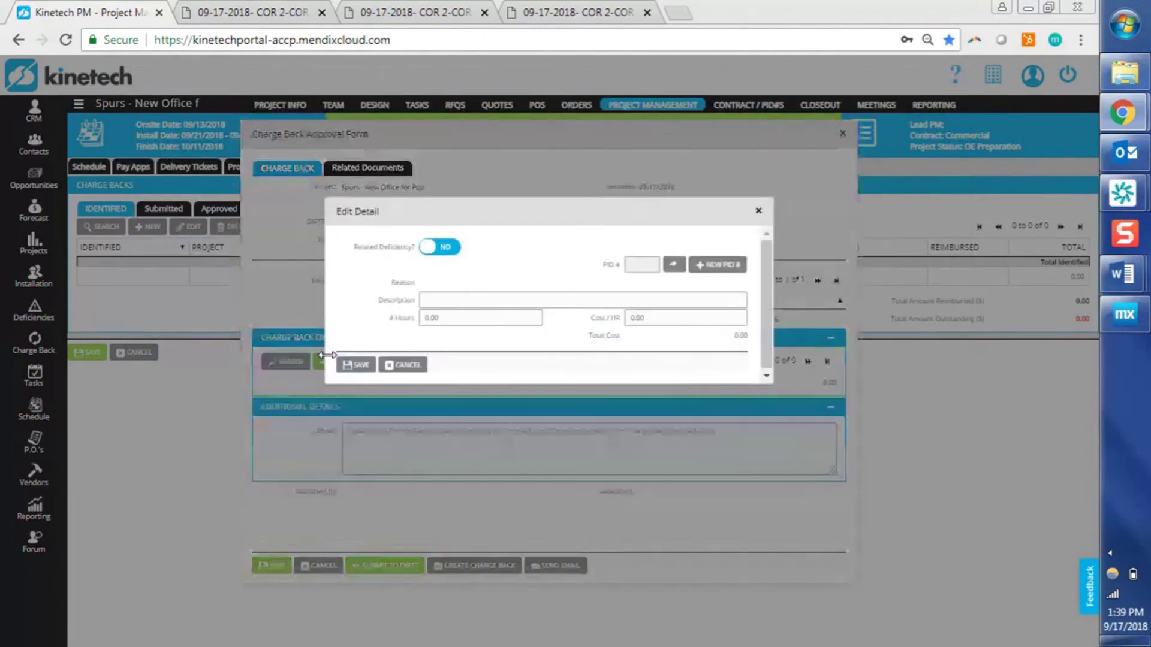
pyautogui.click(445, 250)
pyautogui.click(521, 265)
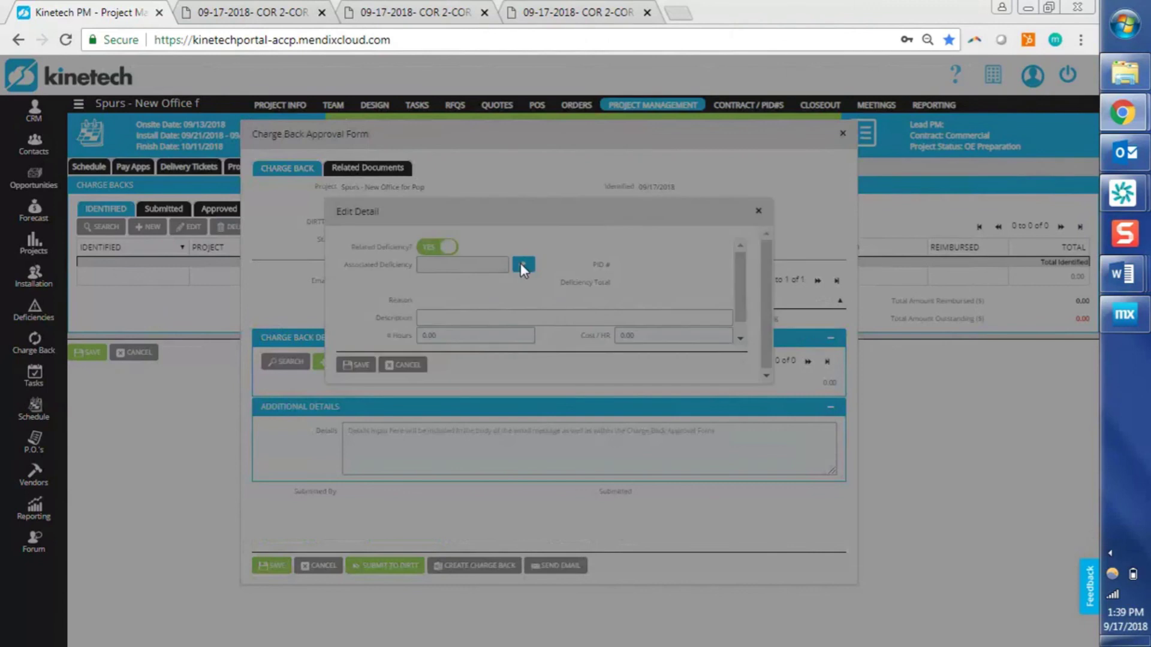
pyautogui.doubleClick(473, 323)
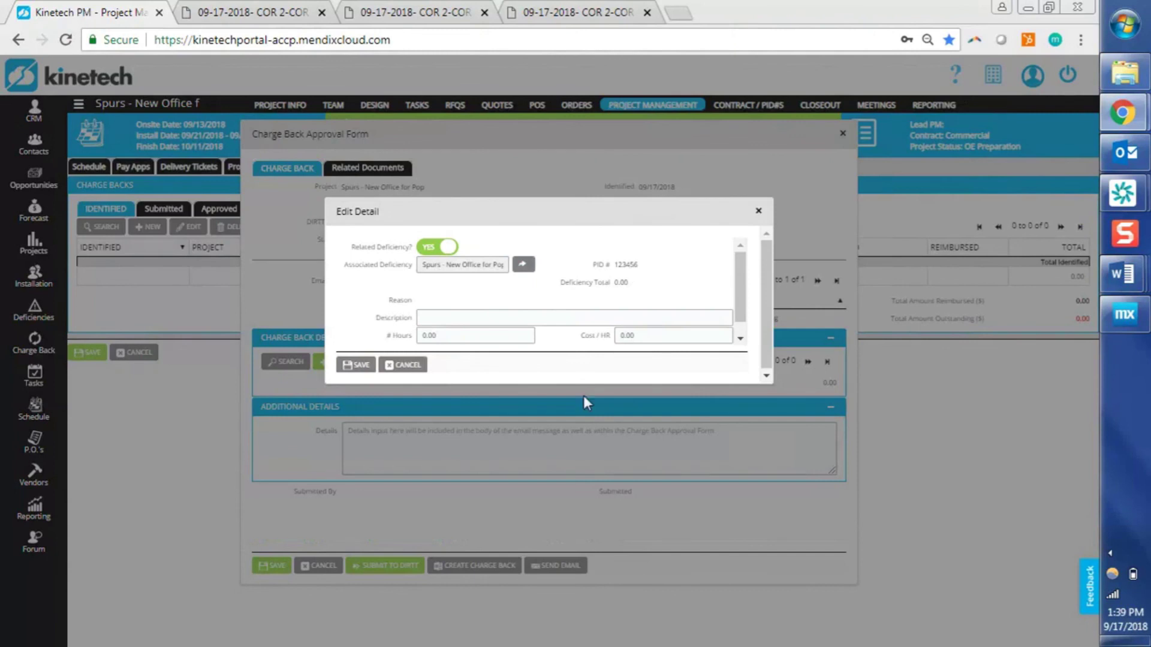
pyautogui.moveTo(582, 388); pyautogui.dragTo(584, 415)
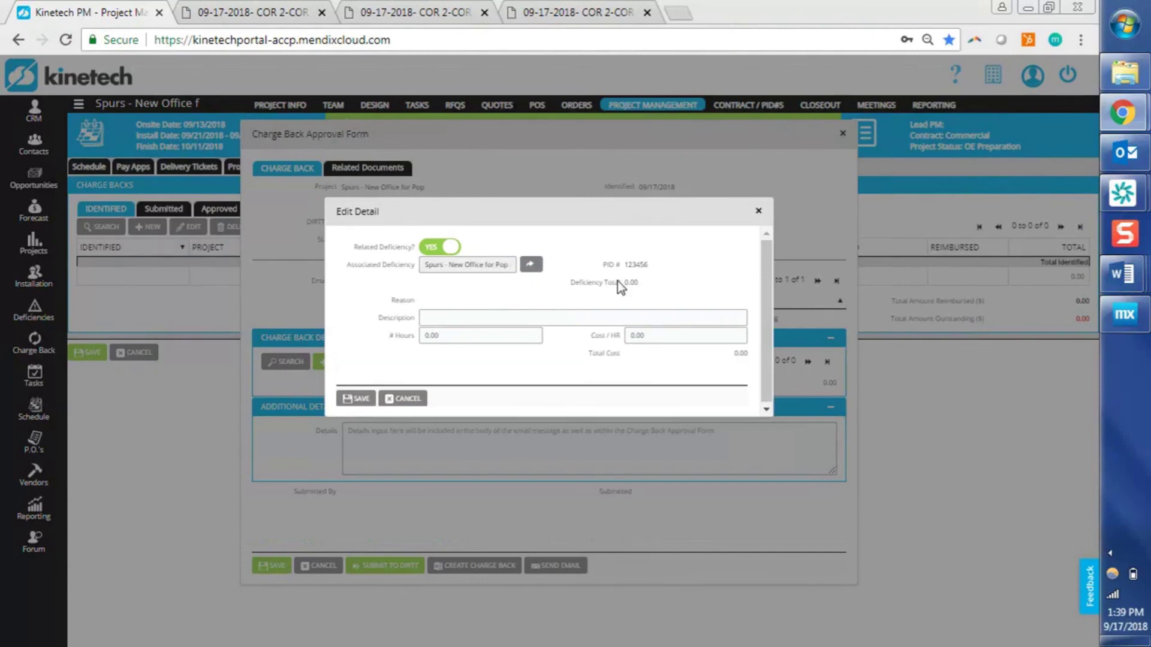
# Describe the charge back detail as "Install Hours" with 8 hours at a cost of 53 per hour
pyautogui.click(450, 321)
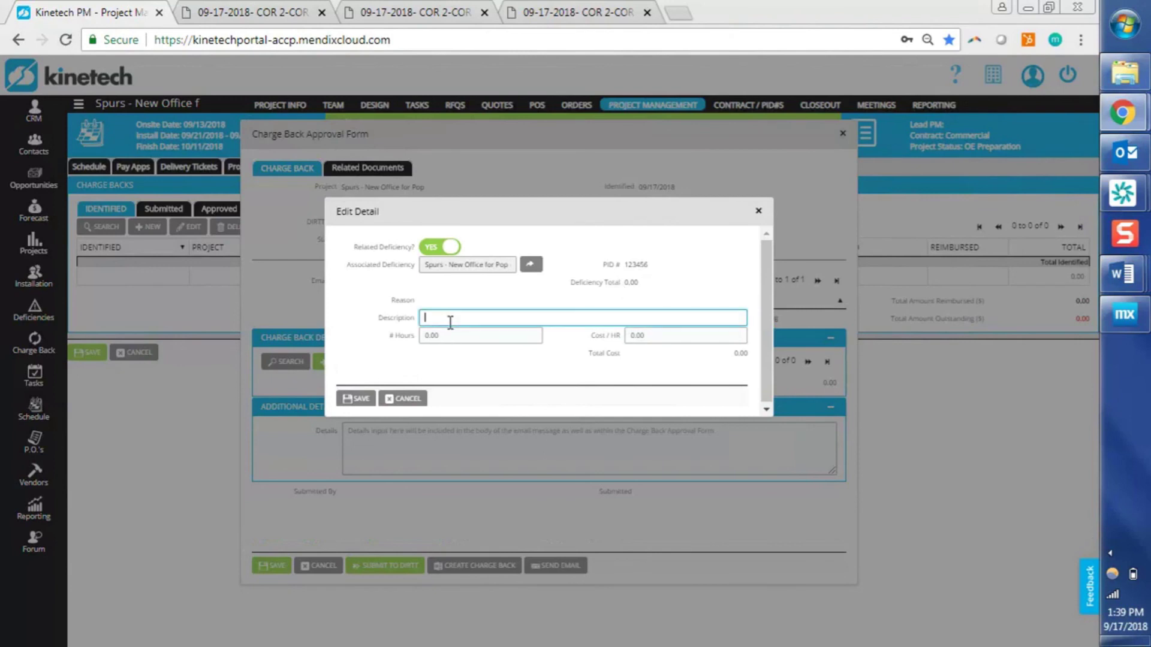
pyautogui.write('Install Hours')
pyautogui.press('Tab')
pyautogui.write('8')
pyautogui.press('Tab')
pyautogui.write('53')
pyautogui.press('Tab')
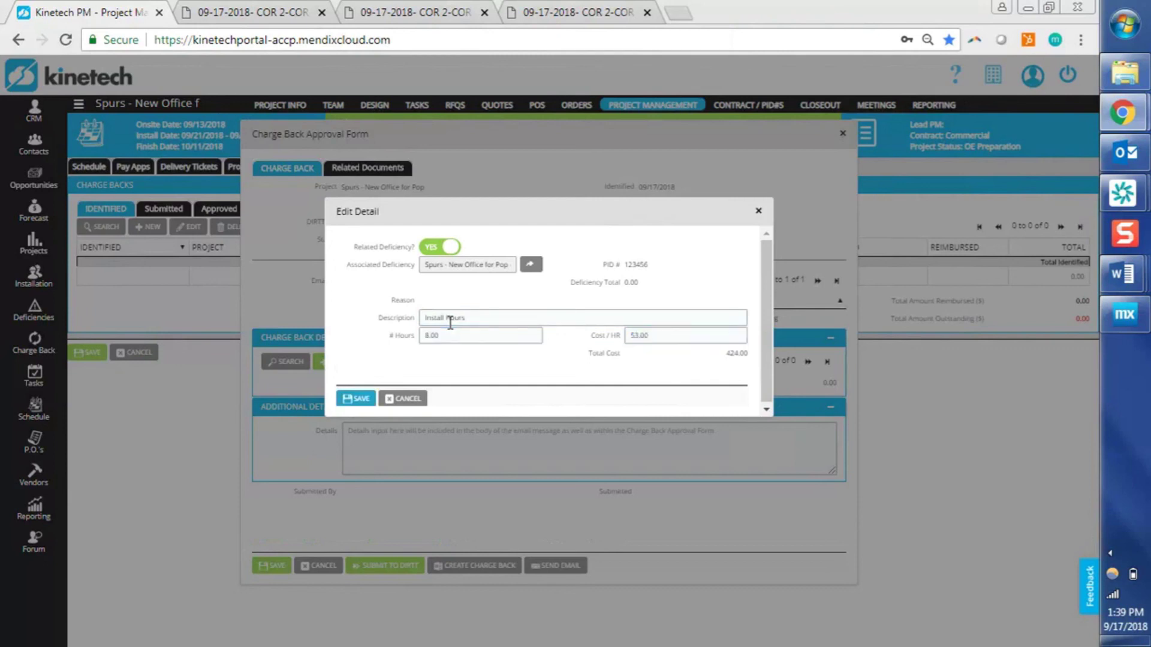
# Save the Install Hours charge back detail and check the form's additional details field and related documents
pyautogui.click(355, 400)
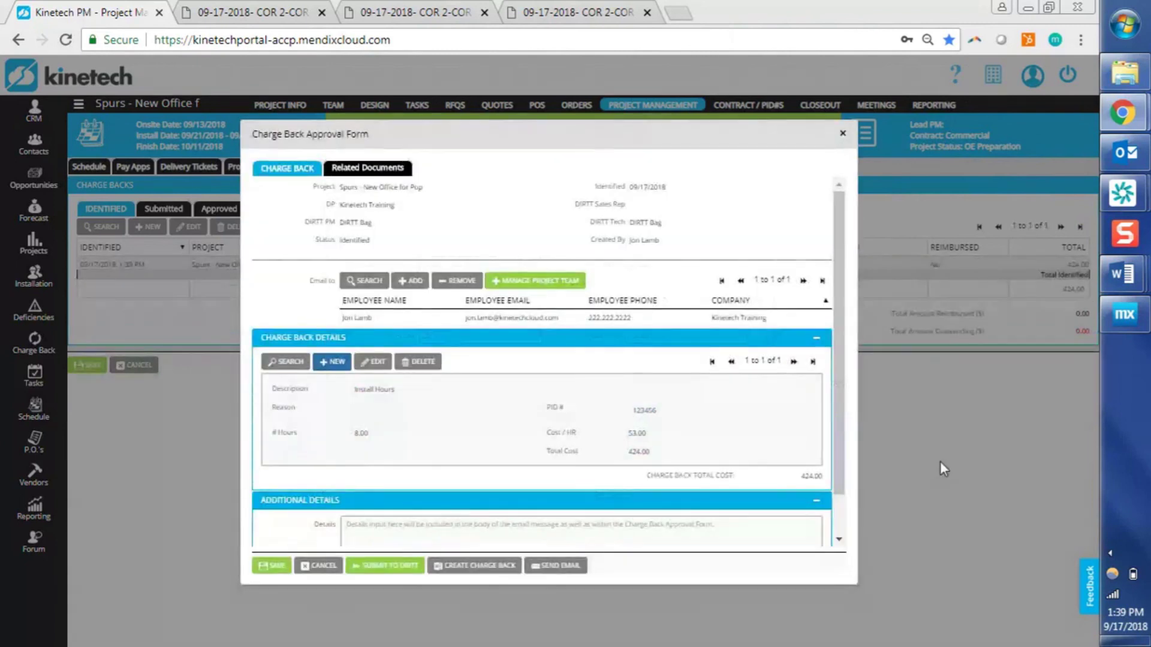
pyautogui.scroll(-1, 844, 509)
pyautogui.click(460, 501)
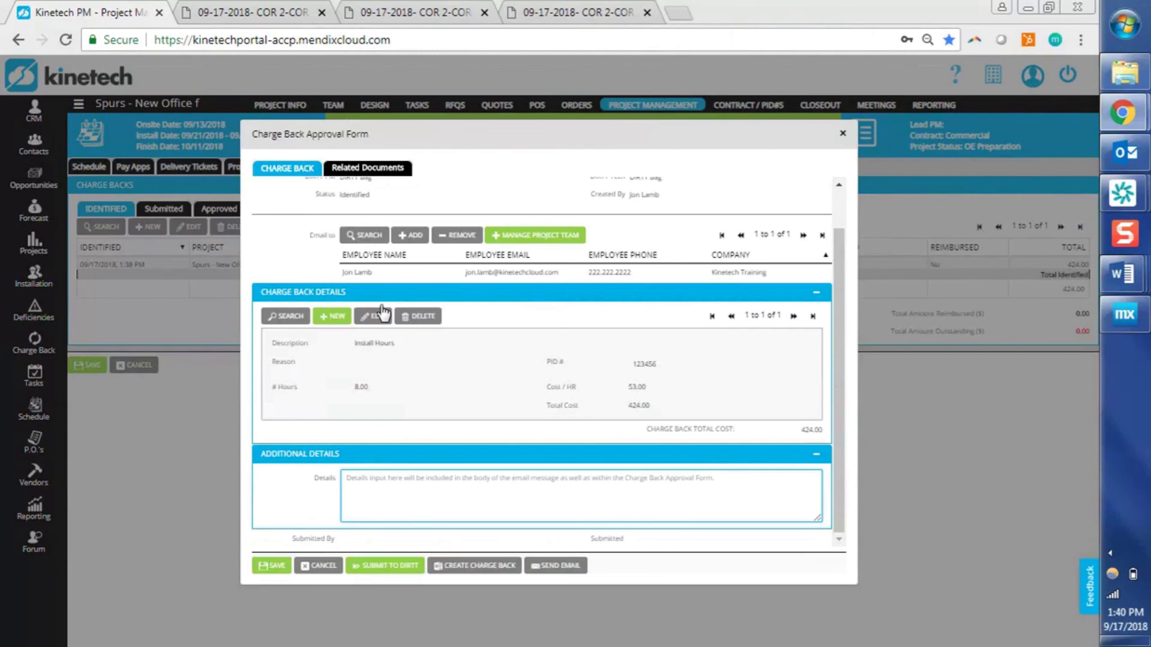
pyautogui.click(384, 174)
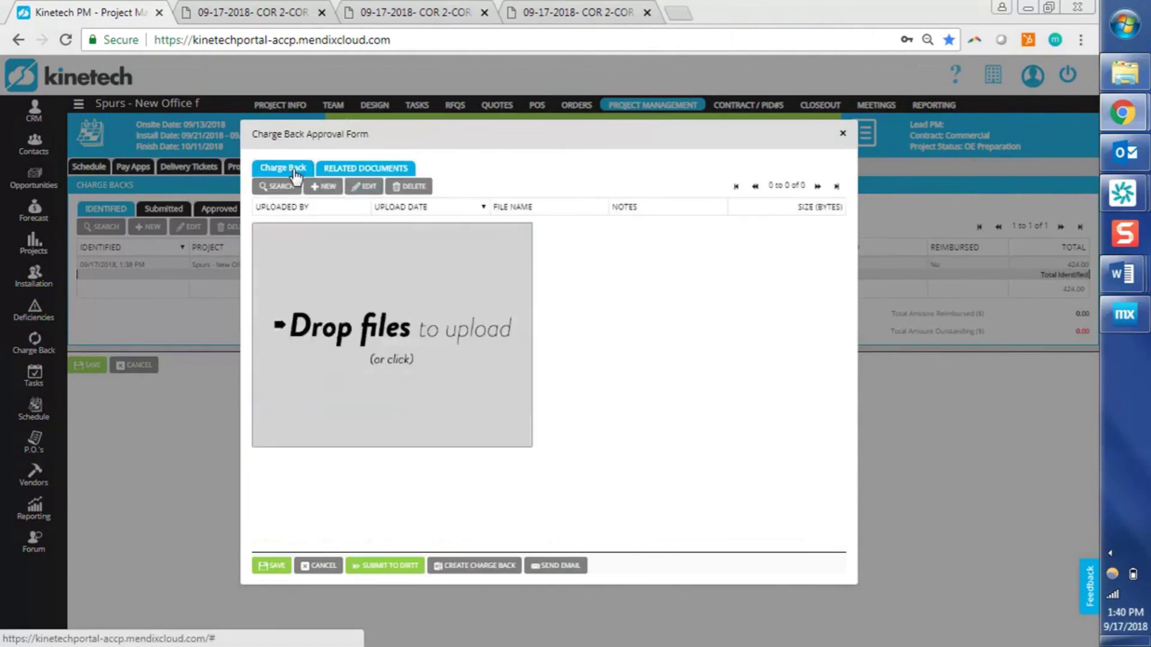
pyautogui.click(296, 174)
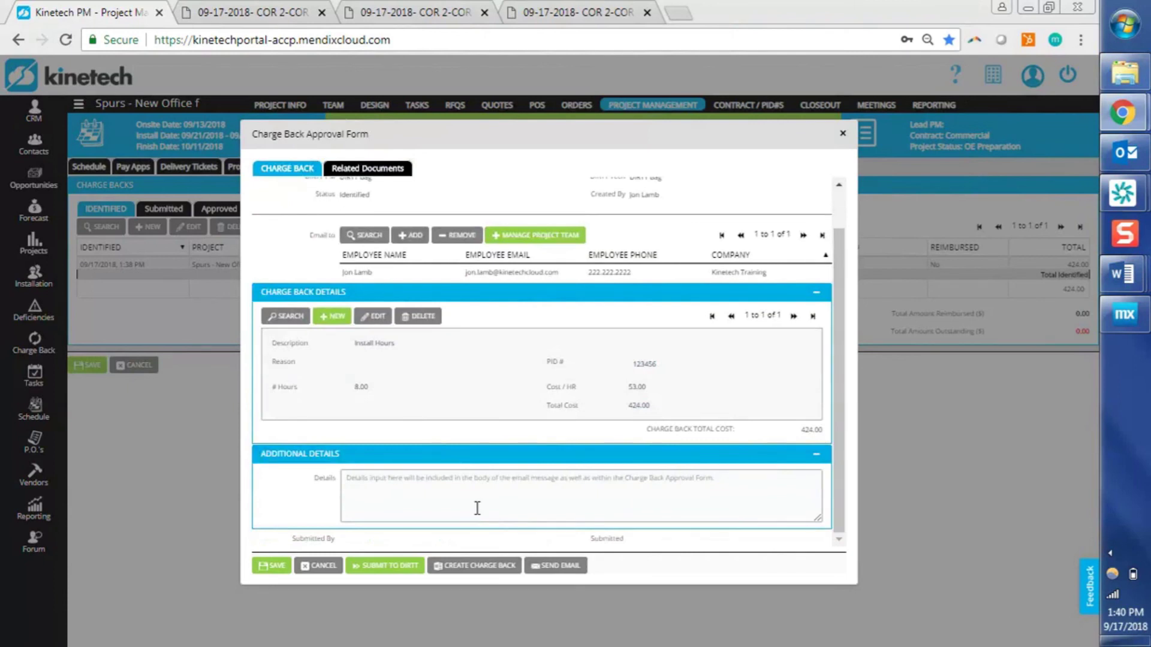
# Submit the charge back to DIRTT by emailing it to the listed recipient and the DIRTT Tech
pyautogui.click(367, 573)
pyautogui.click(449, 308)
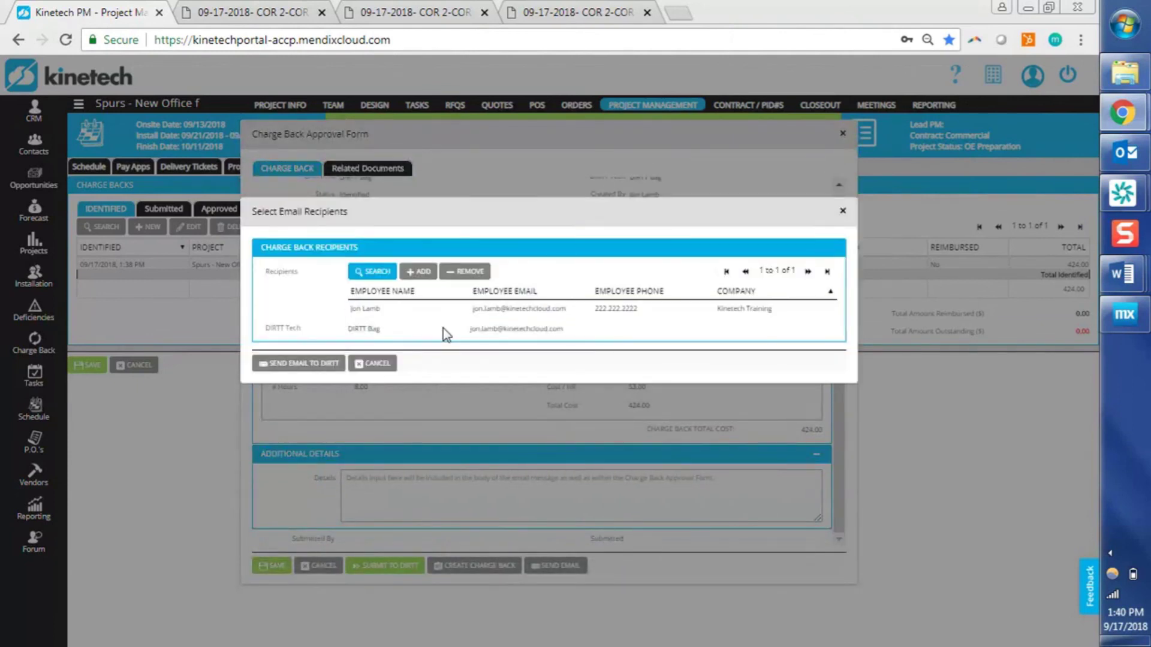
pyautogui.moveTo(435, 384); pyautogui.dragTo(435, 432)
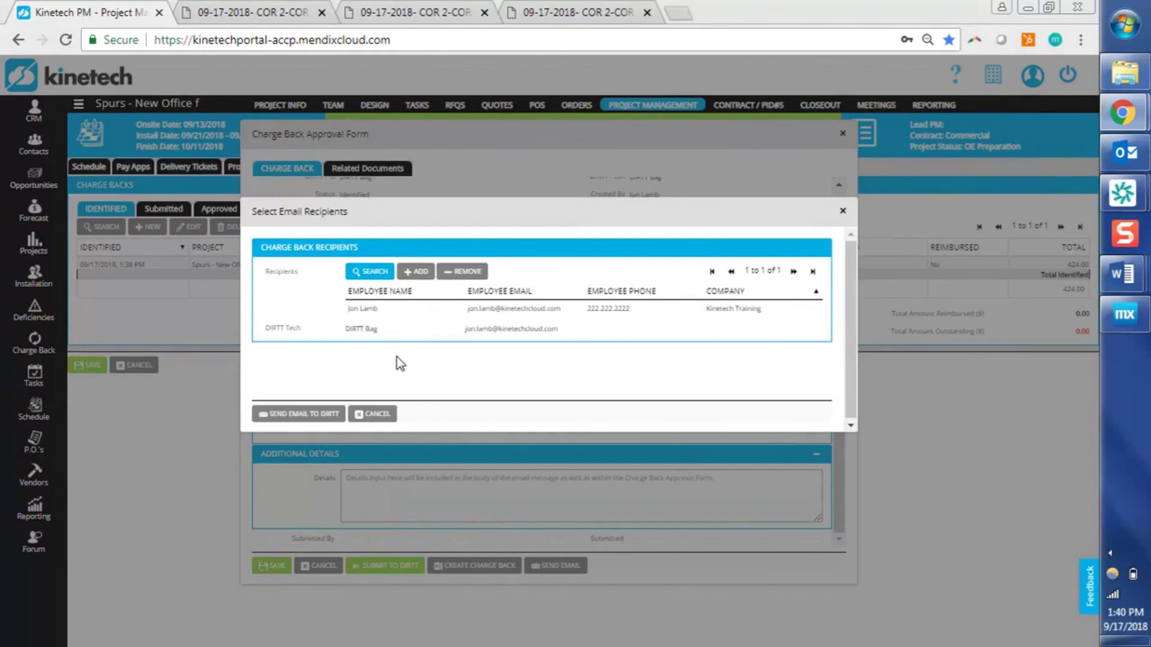
pyautogui.click(314, 414)
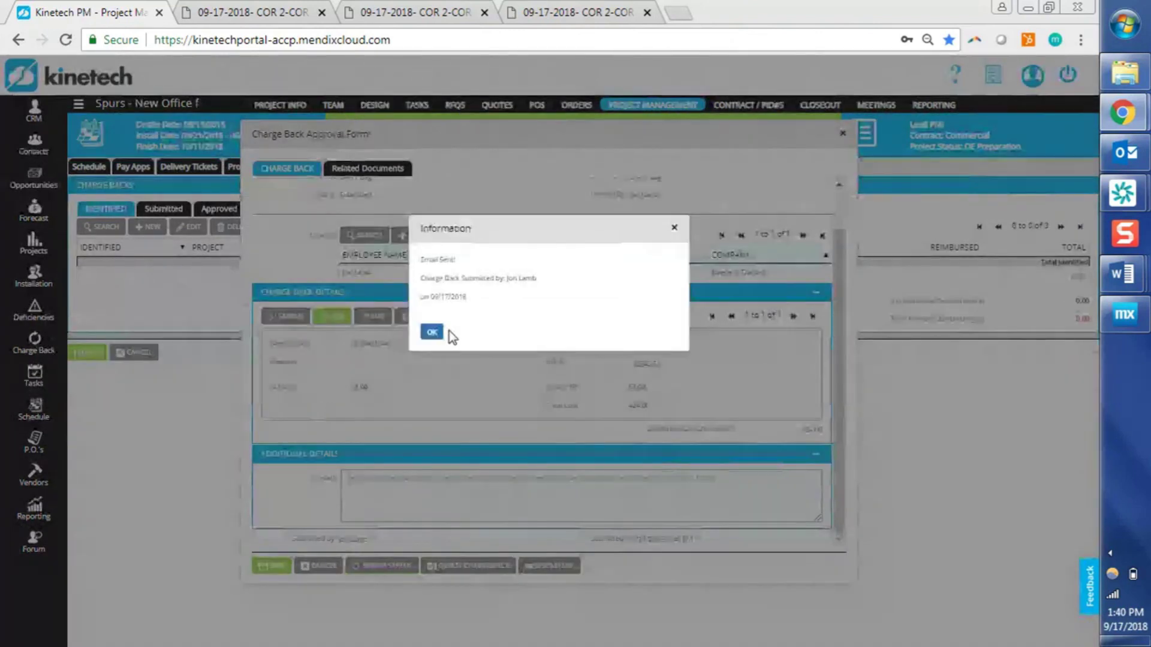
pyautogui.click(432, 333)
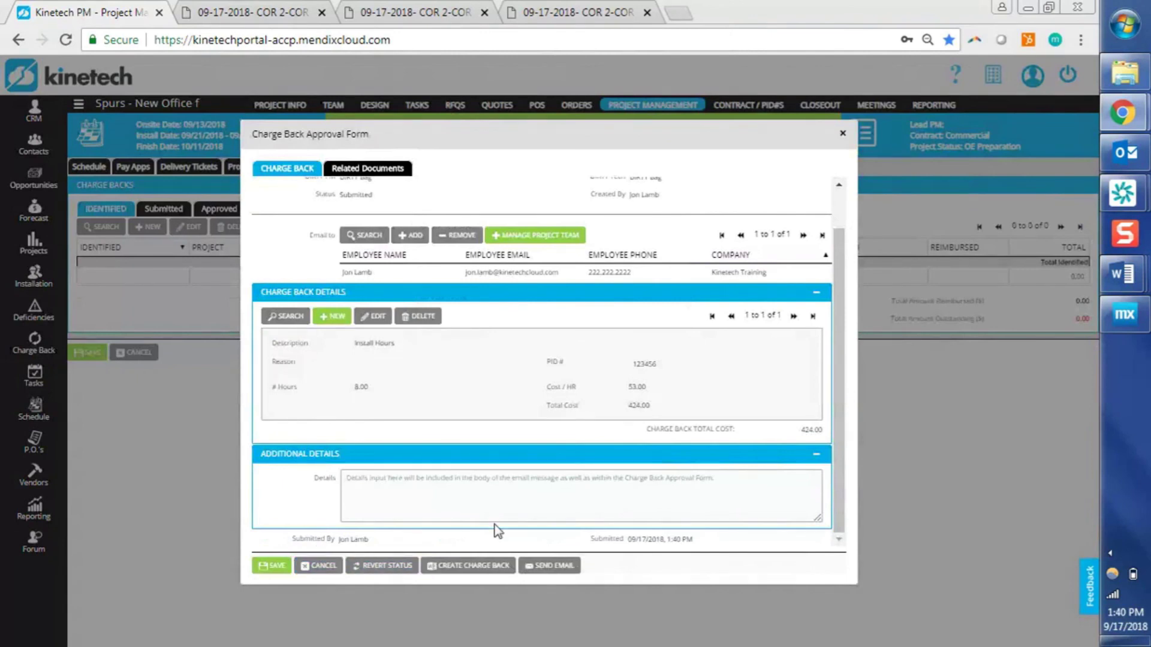
# Save the charge back approval form and view the project's submitted charge backs
pyautogui.click(279, 569)
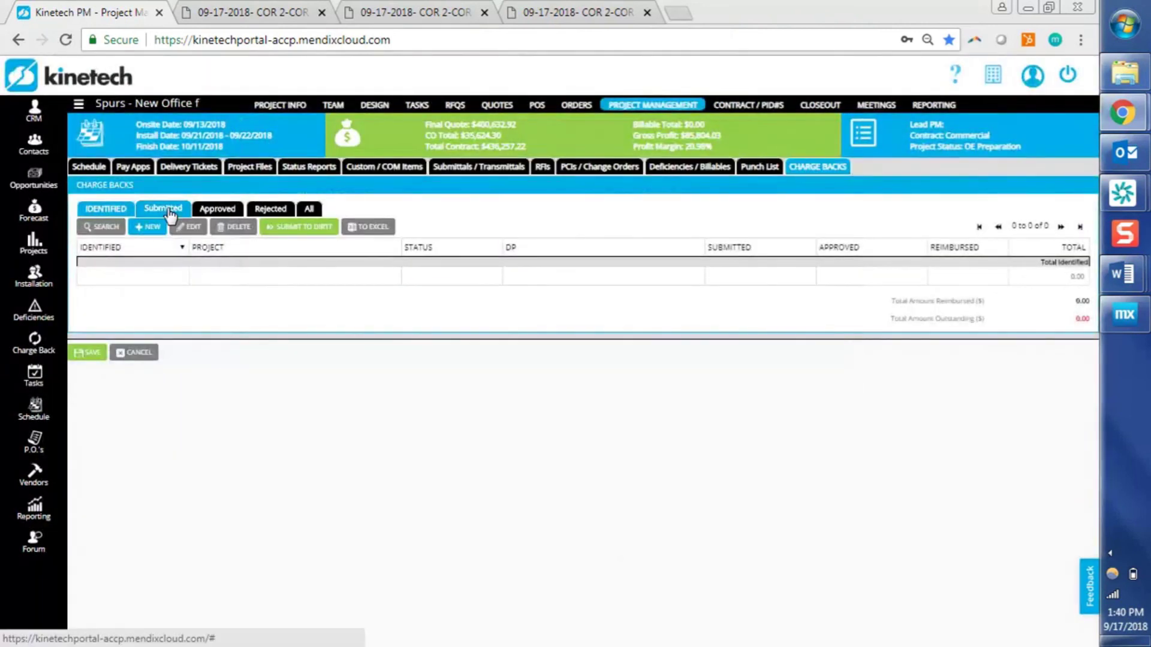
pyautogui.click(171, 210)
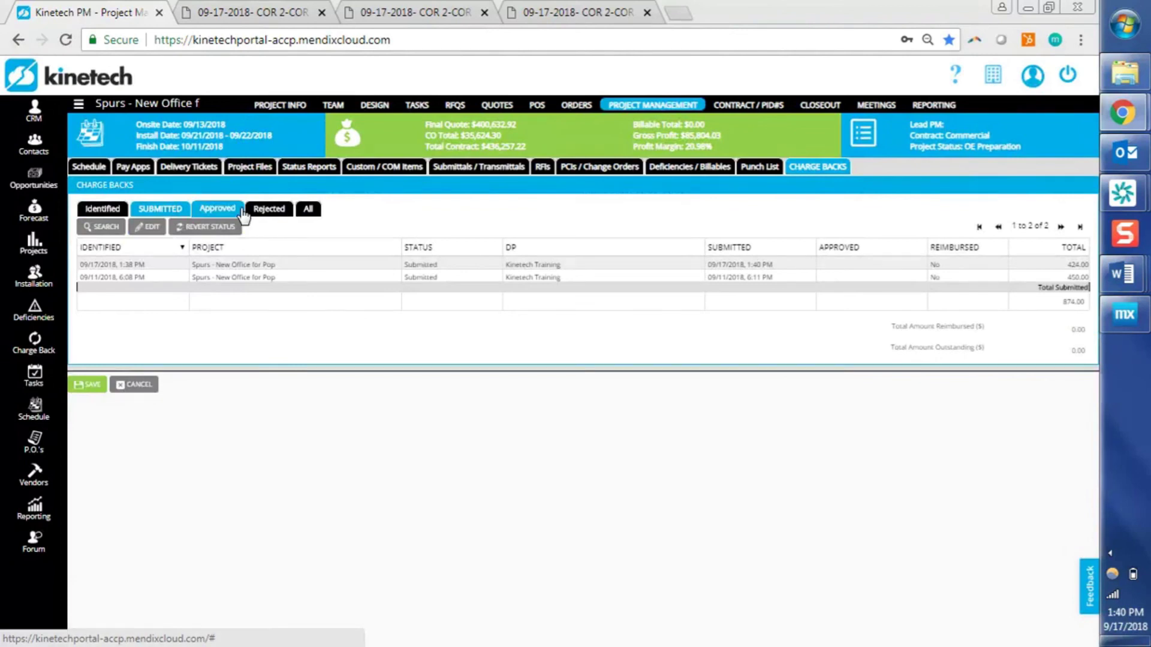